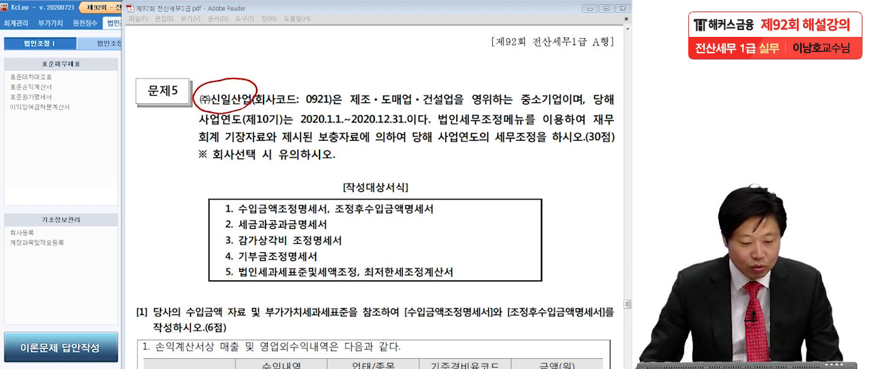
# Switch to KcLep and change the working company to 0921 (주)신일산업
pyautogui.press('Escape')
pyautogui.click(40, 173)
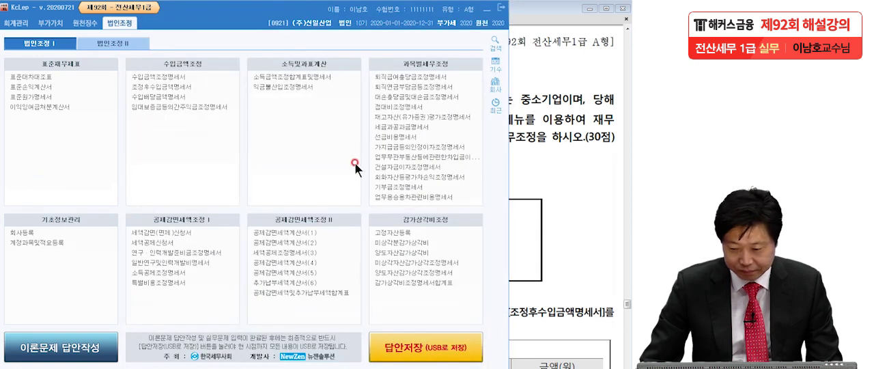
pyautogui.click(499, 89)
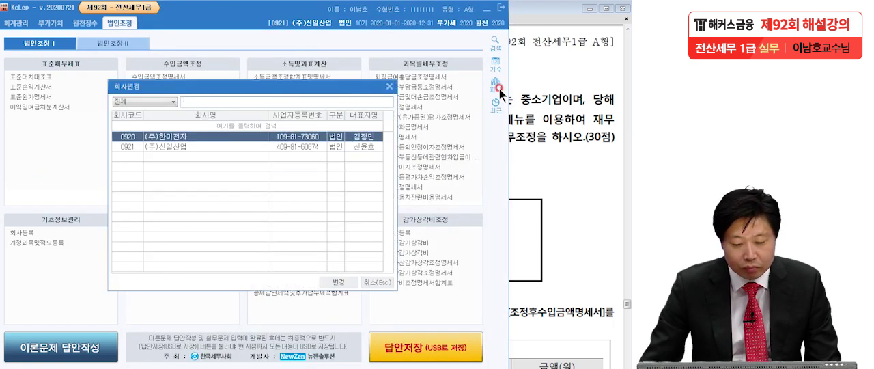
pyautogui.click(218, 146)
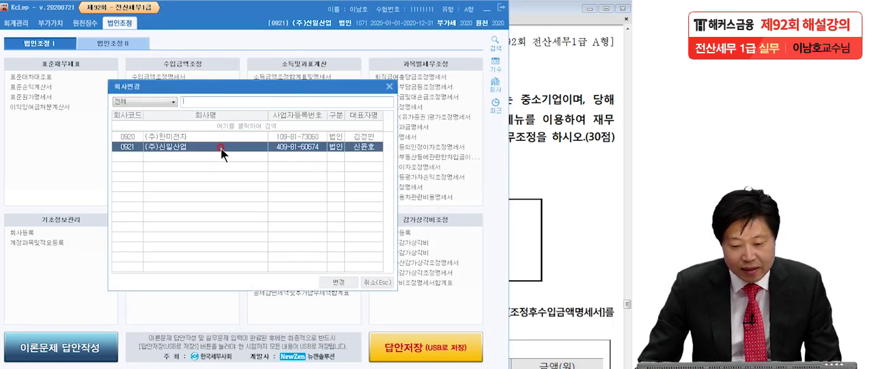
pyautogui.click(344, 282)
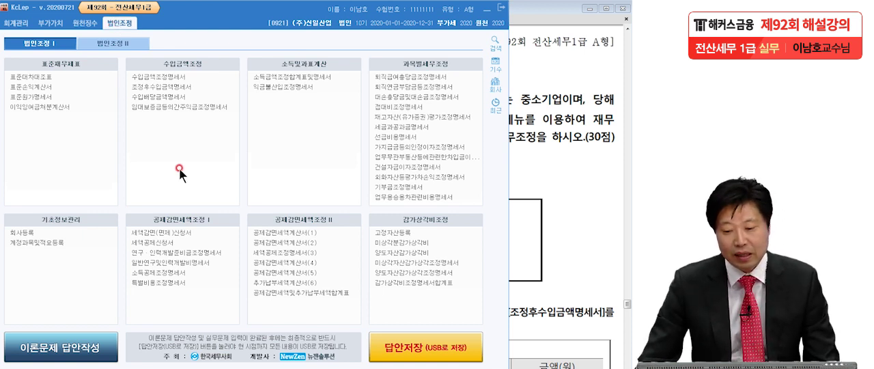
# Switch to the exam PDF in Adobe Reader, bracket the 작성대상서식 list of forms to prepare, and clear the mark
pyautogui.click(22, 243)
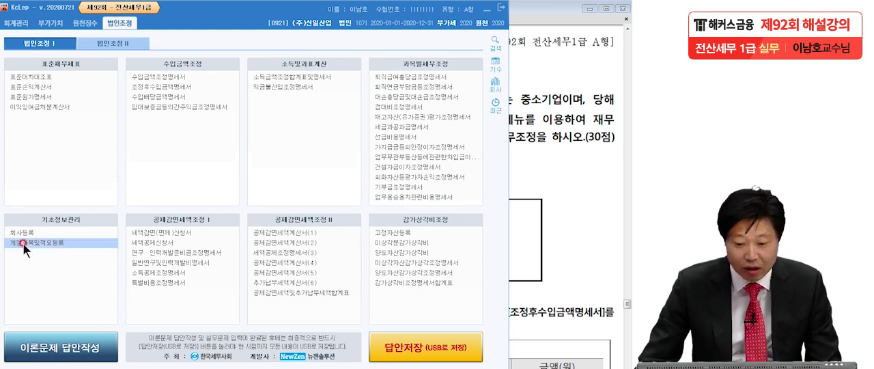
pyautogui.click(344, 157)
pyautogui.click(518, 165)
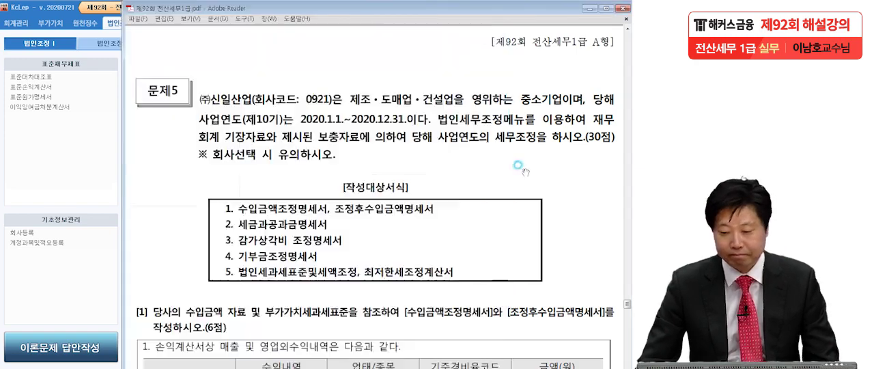
pyautogui.scroll(-1, 515, 236)
pyautogui.scroll(-5, 515, 237)
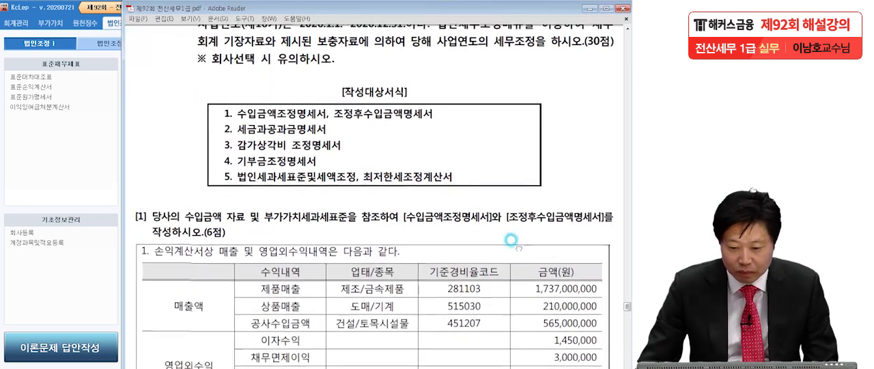
pyautogui.click(81, 183)
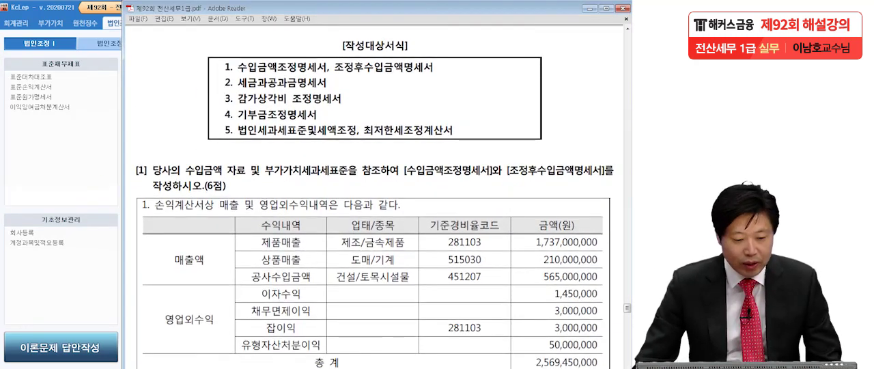
pyautogui.click(112, 255)
pyautogui.moveTo(239, 38)
pyautogui.mouseDown()
pyautogui.moveTo(202, 140)
pyautogui.moveTo(221, 159)
pyautogui.mouseUp()
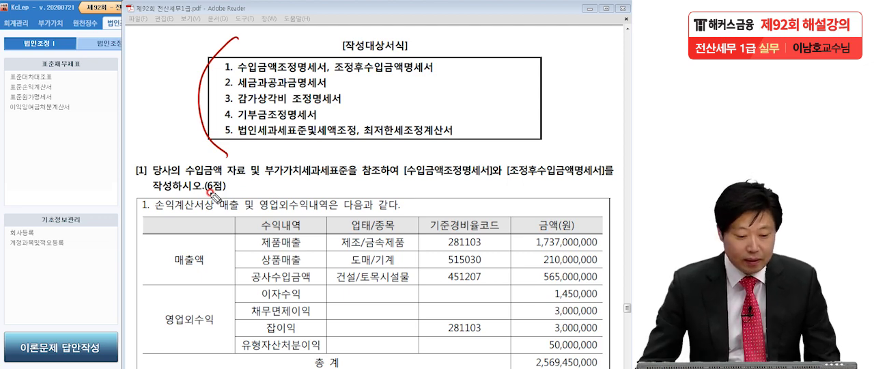
pyautogui.press('Escape')
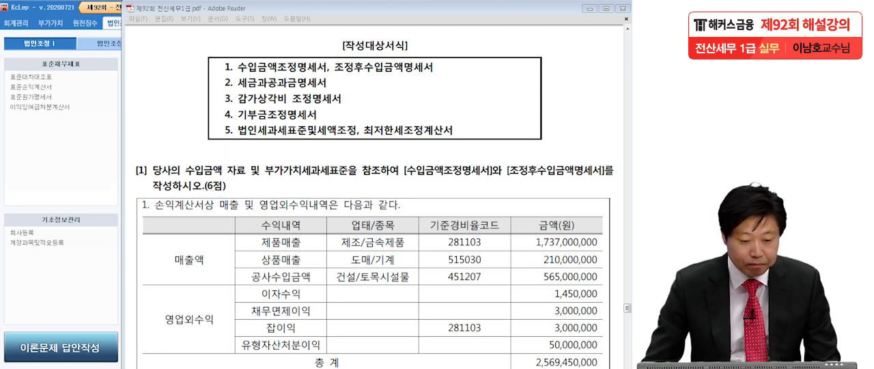
# Examine question [1] in the exam PDF, underline 수입금액조정명세서 and 조정후수입금액명세서, and clear the marks
pyautogui.click(164, 236)
pyautogui.moveTo(218, 279); pyautogui.dragTo(222, 155)
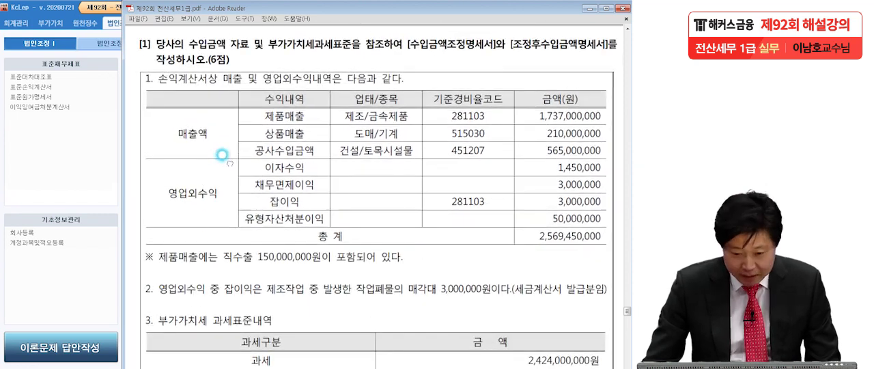
pyautogui.click(3, 179)
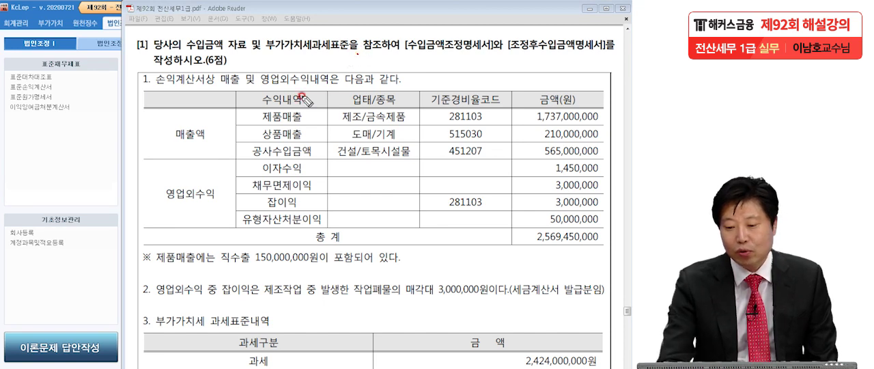
pyautogui.moveTo(406, 57); pyautogui.dragTo(607, 57)
pyautogui.click(590, 41)
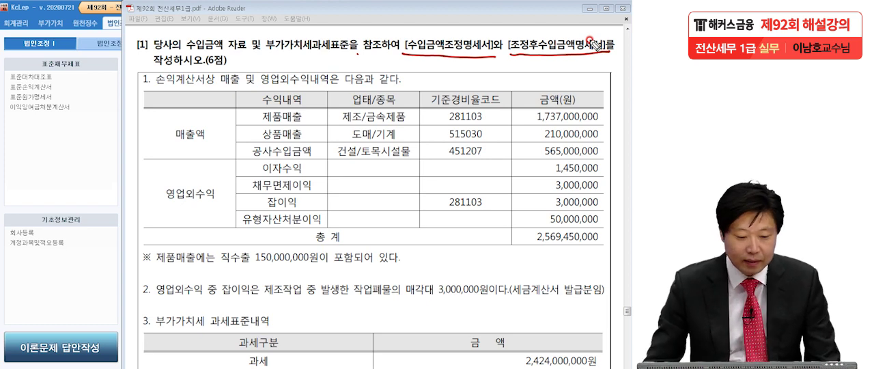
pyautogui.press('Escape')
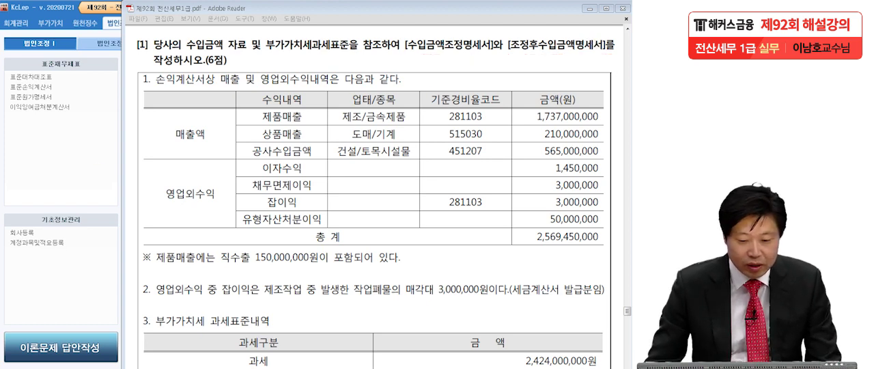
# Switch back to KcLep and open the 수입금액조정명세서 form
pyautogui.click(47, 163)
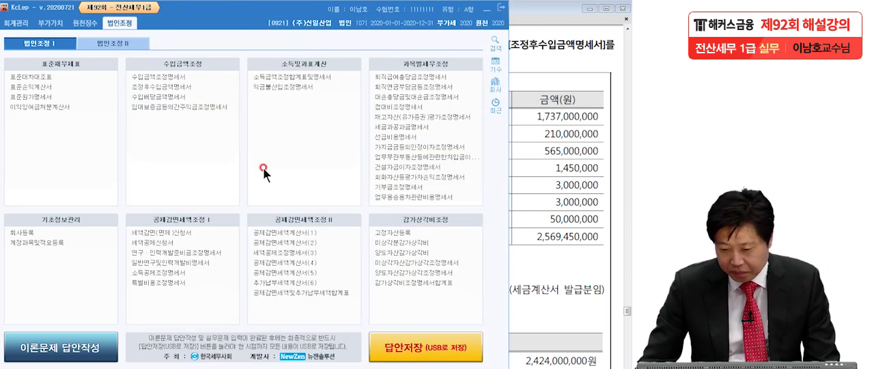
pyautogui.click(179, 77)
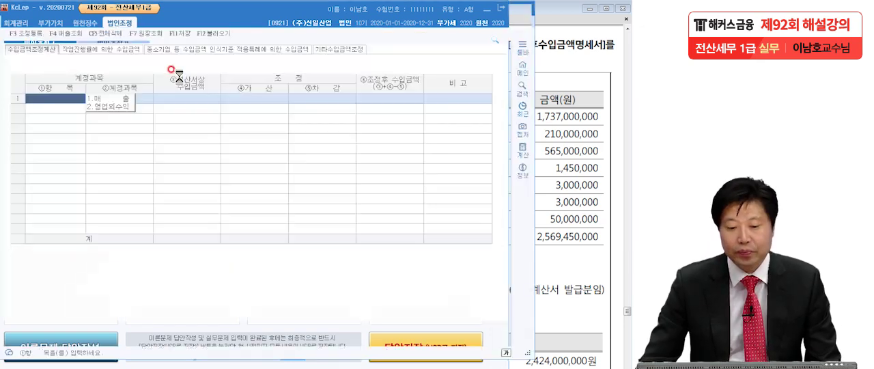
pyautogui.click(548, 165)
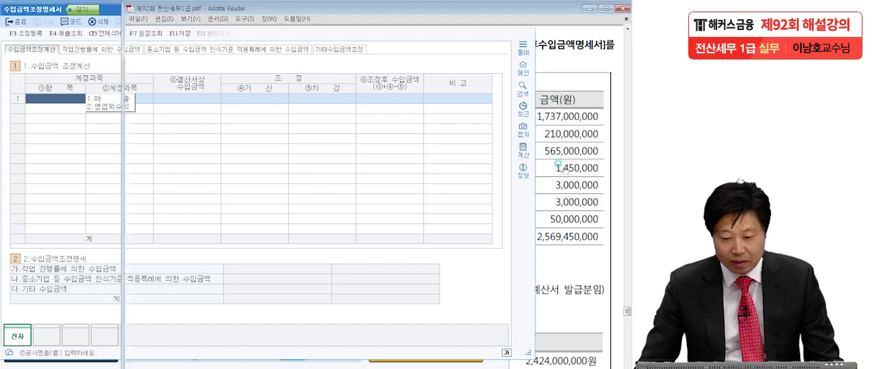
pyautogui.click(61, 156)
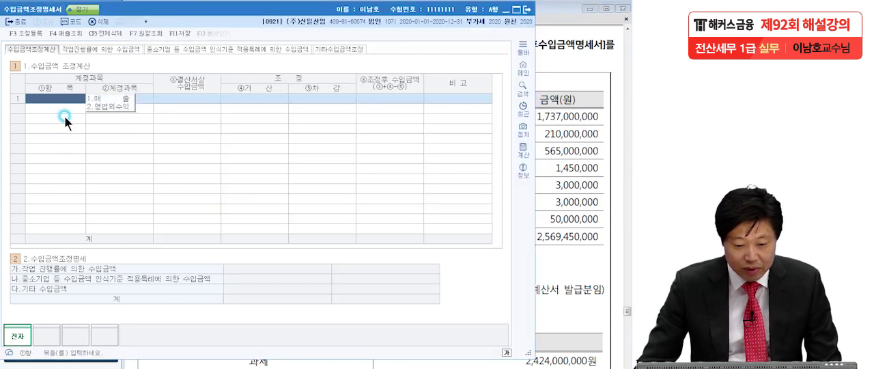
# Fill row 1 of 수입금액 조정계산 with item 매출 and account 제품매출, taking the amount from 매출조회
pyautogui.click(99, 99)
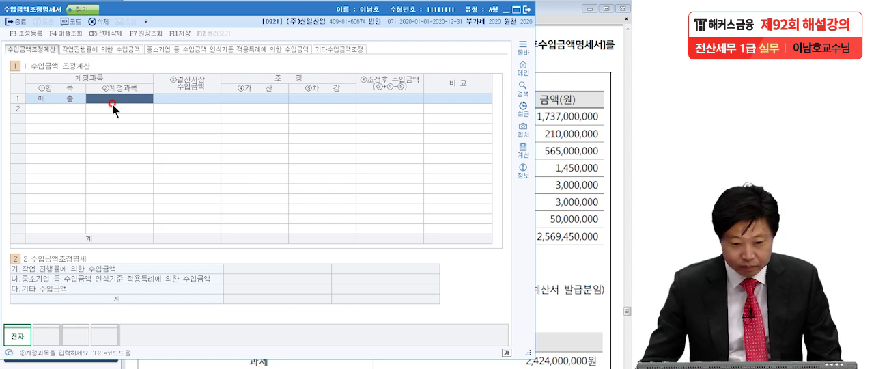
pyautogui.click(69, 33)
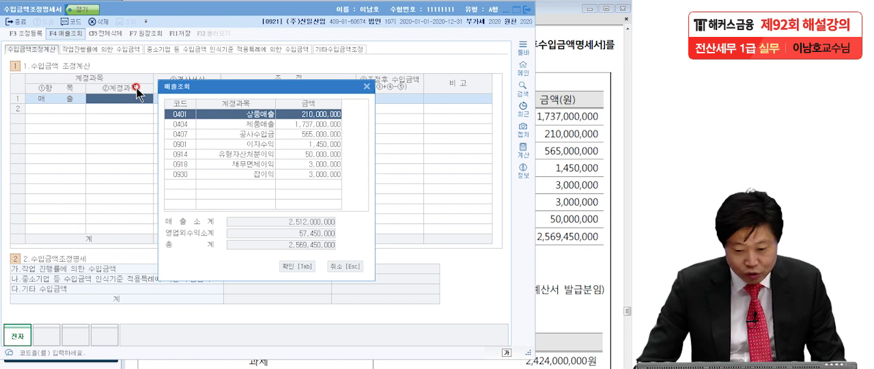
pyautogui.click(257, 124)
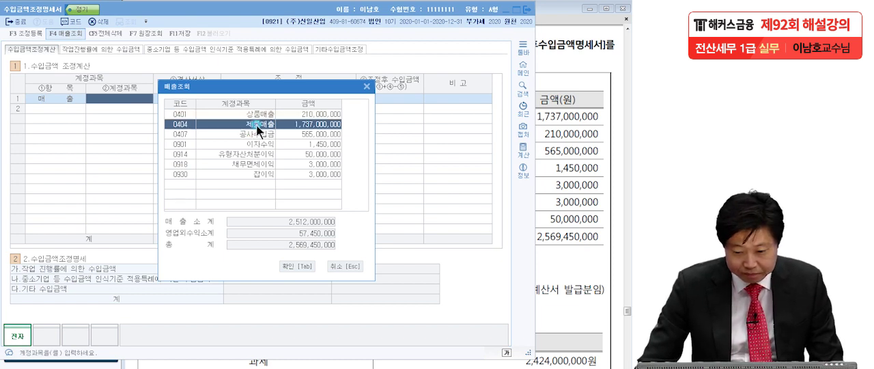
pyautogui.click(301, 264)
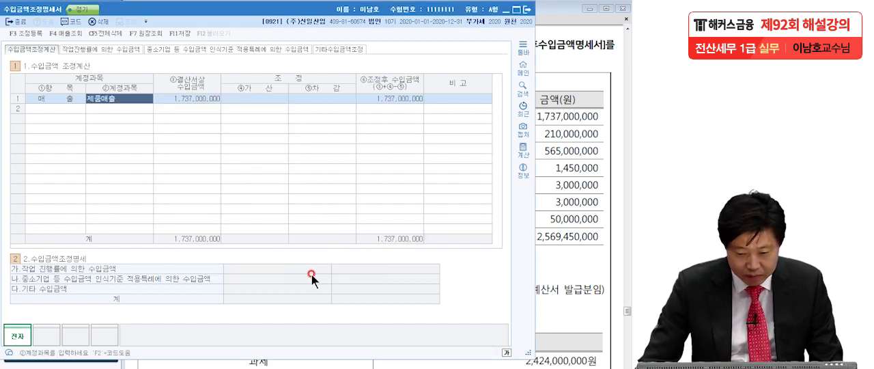
# Add row 2 with item 매출 and account 상품매출, taking the amount from 매출조회
pyautogui.click(66, 109)
pyautogui.click(104, 108)
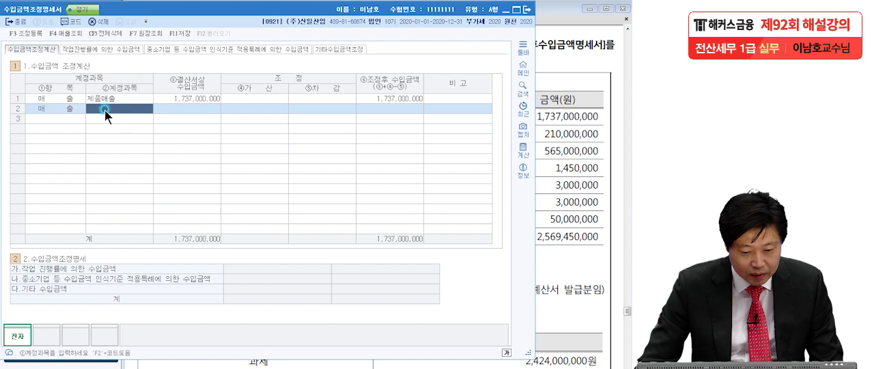
pyautogui.click(58, 30)
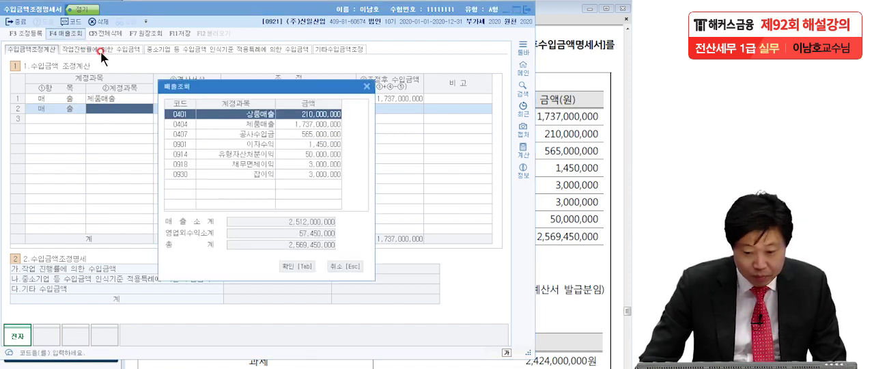
pyautogui.click(298, 267)
# Add row 3 with item 매출 and account 공사수입금, taking the amount from 매출조회
pyautogui.click(63, 119)
pyautogui.click(97, 119)
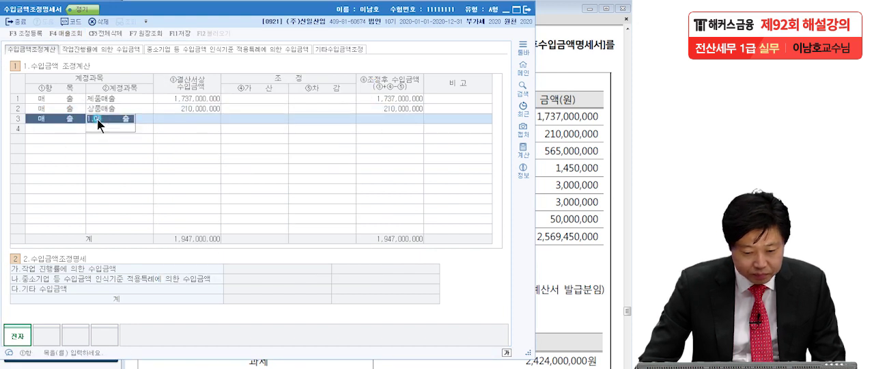
pyautogui.click(65, 33)
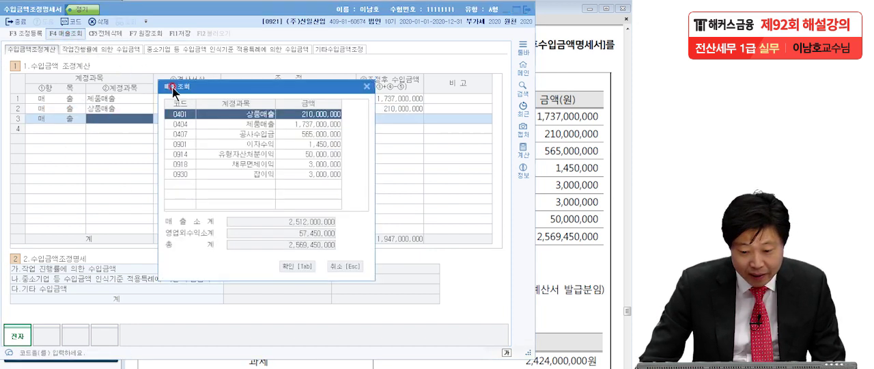
pyautogui.click(245, 134)
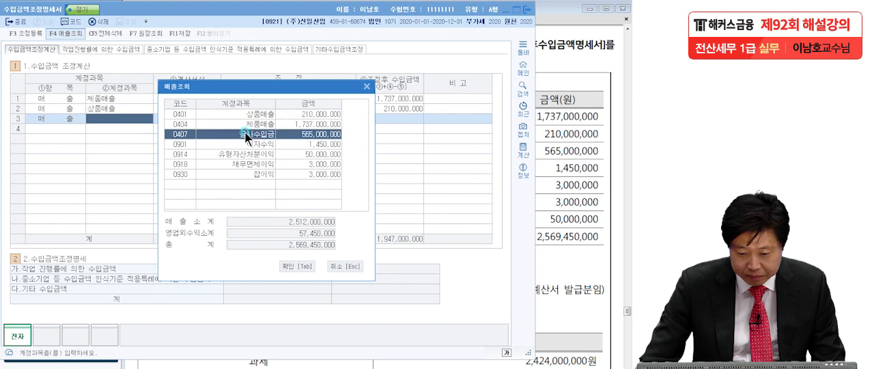
pyautogui.click(302, 266)
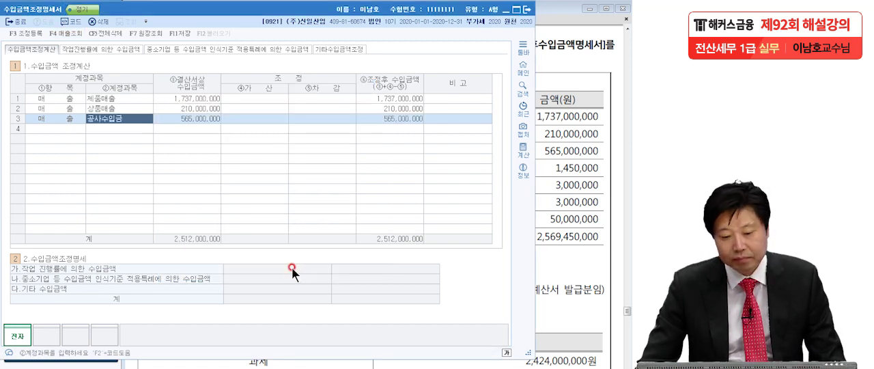
# Switch to the exam PDF and mark the 이자수익 and 채무면제이익 rows under 영업외수익 with red crosses
pyautogui.click(567, 156)
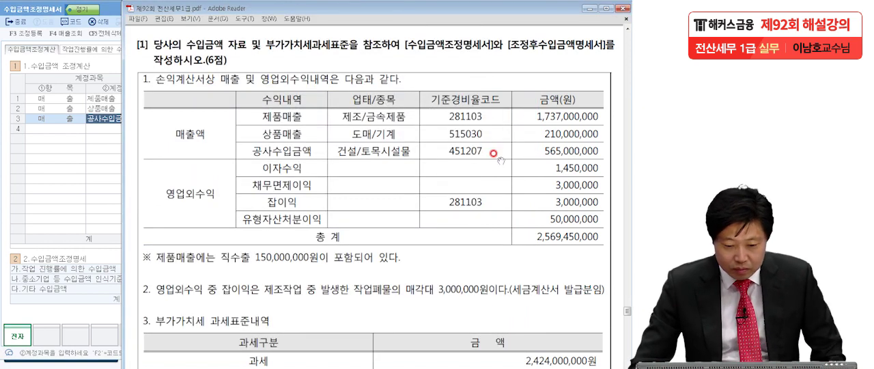
pyautogui.click(97, 167)
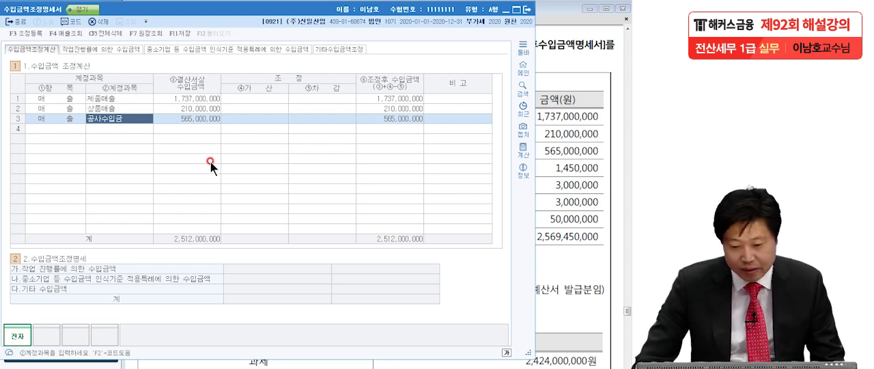
pyautogui.click(549, 194)
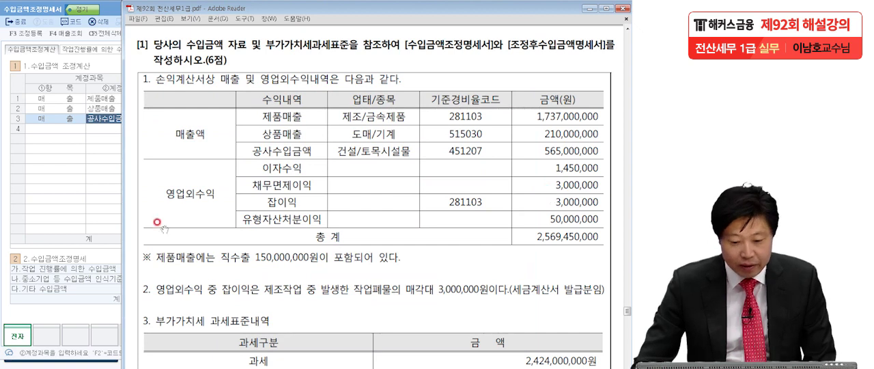
pyautogui.hotkey('ctrl', '2')
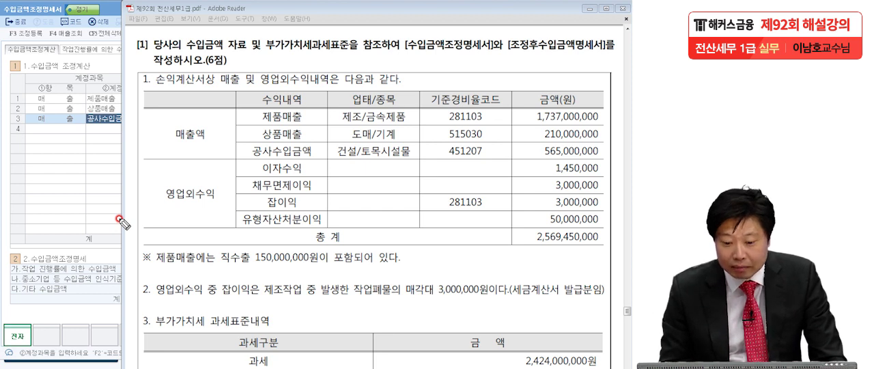
pyautogui.moveTo(334, 162)
pyautogui.mouseDown()
pyautogui.moveTo(345, 174)
pyautogui.moveTo(335, 173)
pyautogui.moveTo(333, 190)
pyautogui.mouseUp()
pyautogui.moveTo(333, 181); pyautogui.dragTo(346, 190)
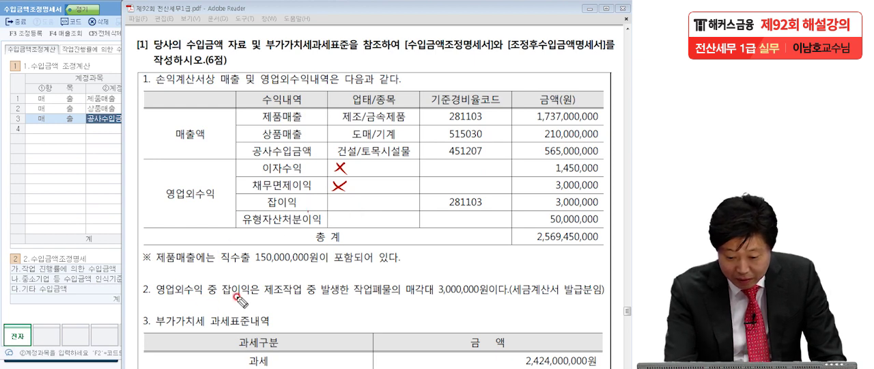
# Underline 잡이익 and 작업폐물의 매각대 3,000,000원 in item 2 of the exam question
pyautogui.moveTo(222, 298); pyautogui.dragTo(257, 298)
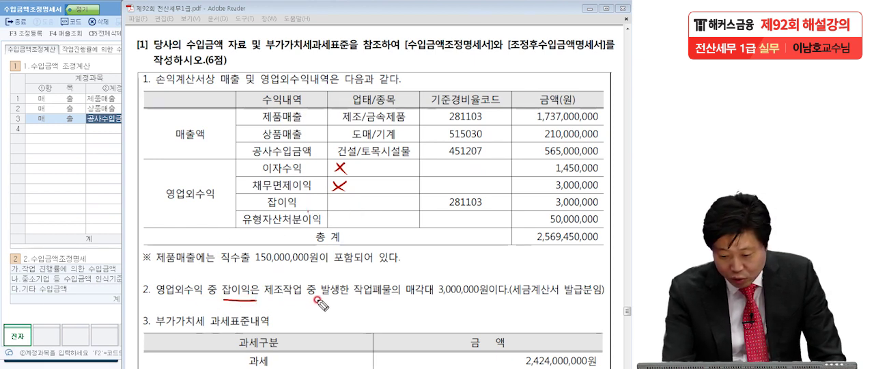
pyautogui.moveTo(348, 301); pyautogui.dragTo(486, 298)
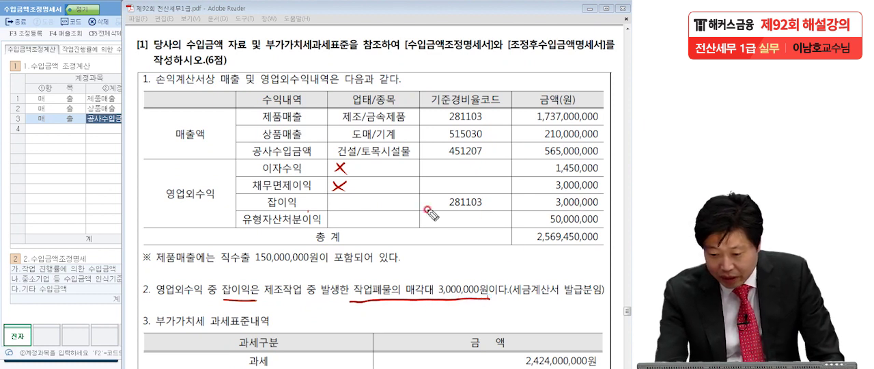
# Circle the 3,000,000 amount for 잡이익, cross out the 유형자산처분이익 row in the exam table, and clear the markings
pyautogui.moveTo(588, 204)
pyautogui.mouseDown()
pyautogui.moveTo(597, 209)
pyautogui.moveTo(538, 221)
pyautogui.mouseUp()
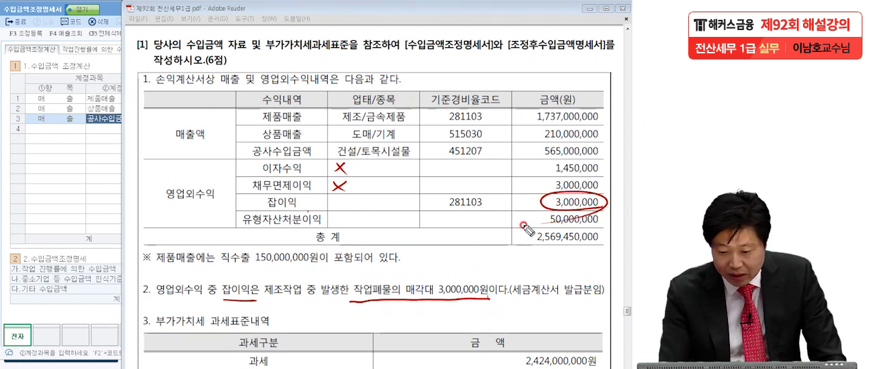
pyautogui.moveTo(338, 212); pyautogui.dragTo(354, 237)
pyautogui.moveTo(327, 227); pyautogui.dragTo(351, 211)
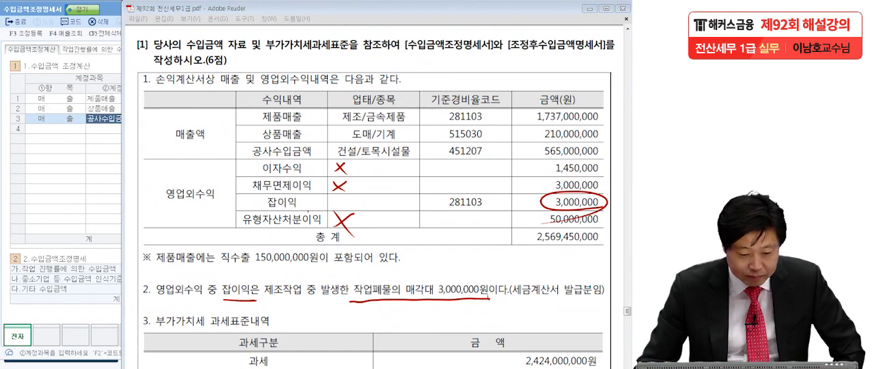
pyautogui.press('Escape')
# Switch to KcLep and add row 4 with item 영업외수익 and account 잡이익, taking the amount from 매출조회
pyautogui.click(47, 140)
pyautogui.click(52, 125)
pyautogui.click(106, 137)
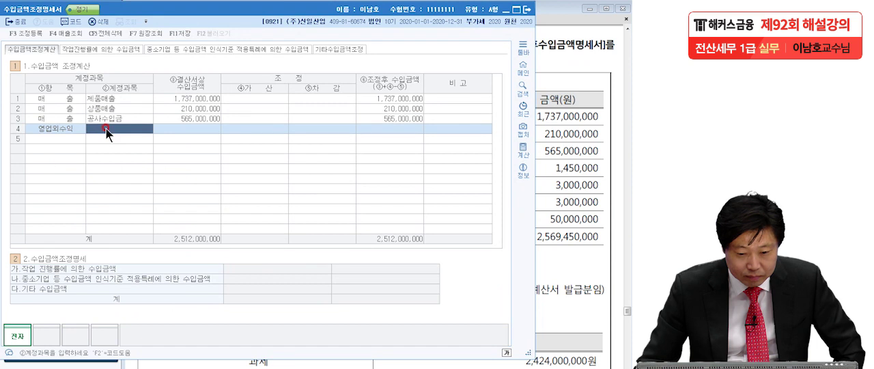
pyautogui.click(66, 33)
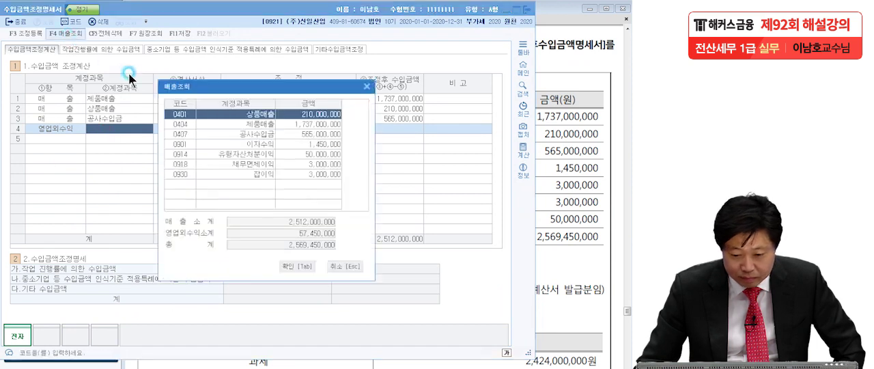
pyautogui.click(264, 174)
pyautogui.click(295, 265)
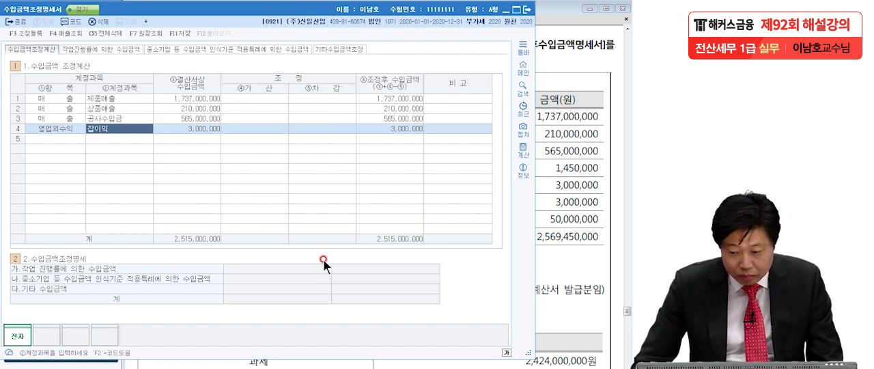
# Compare the form with the exam PDF, circle the total of the 조정후 수입금액 column, and clear the marking
pyautogui.click(571, 274)
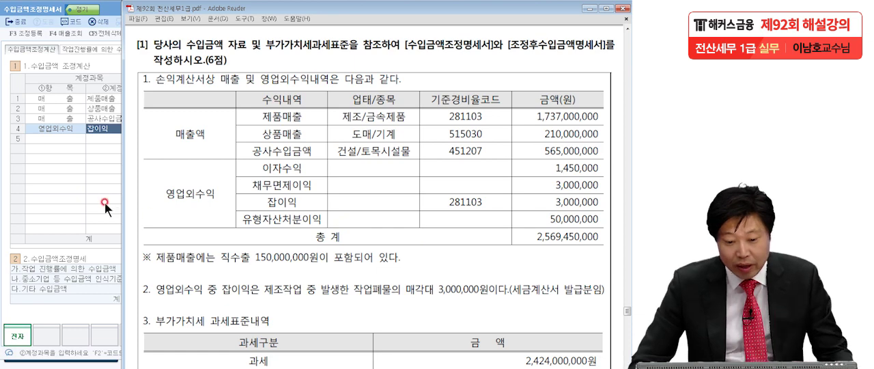
pyautogui.click(84, 195)
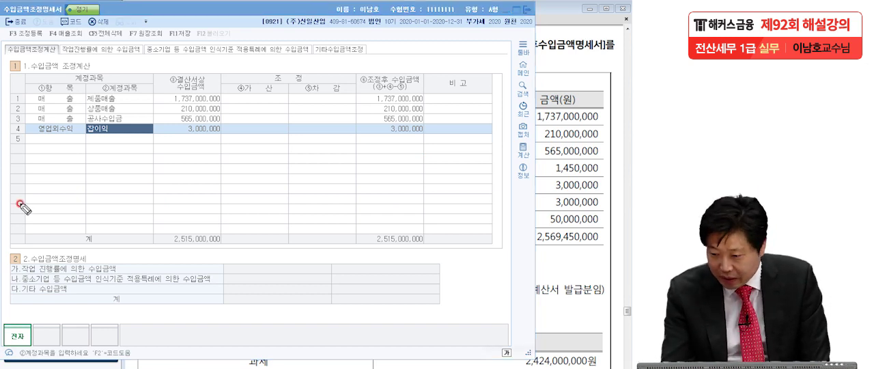
pyautogui.moveTo(425, 242)
pyautogui.mouseDown()
pyautogui.moveTo(369, 229)
pyautogui.moveTo(418, 243)
pyautogui.moveTo(339, 275)
pyautogui.mouseUp()
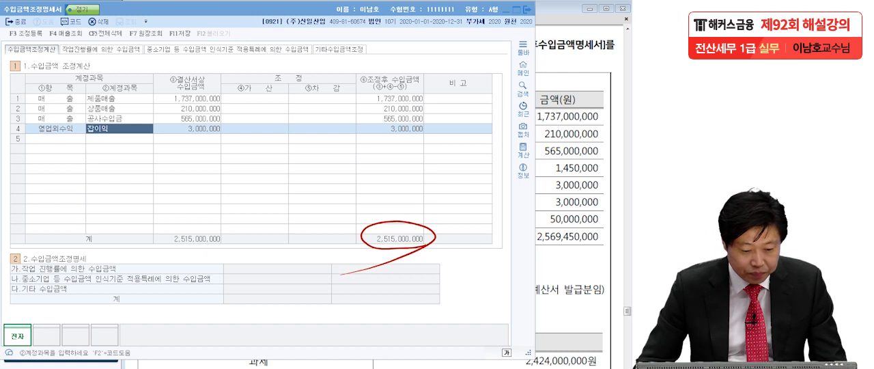
pyautogui.press('Escape')
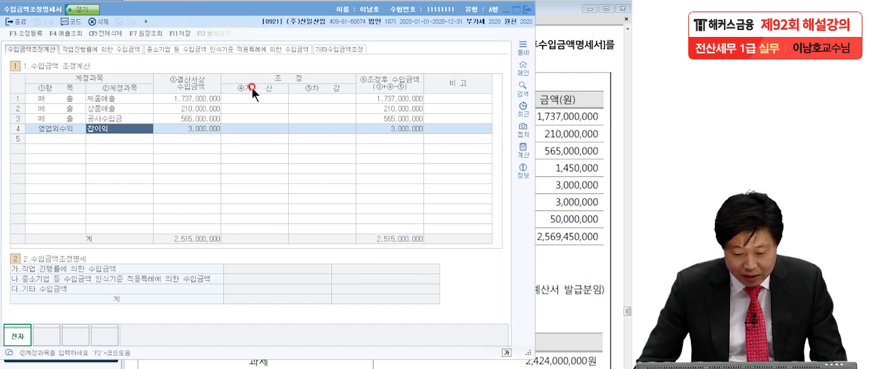
# Open the 조정후수입금액명세서 form and try to load the revenue amounts into it
pyautogui.press('Escape')
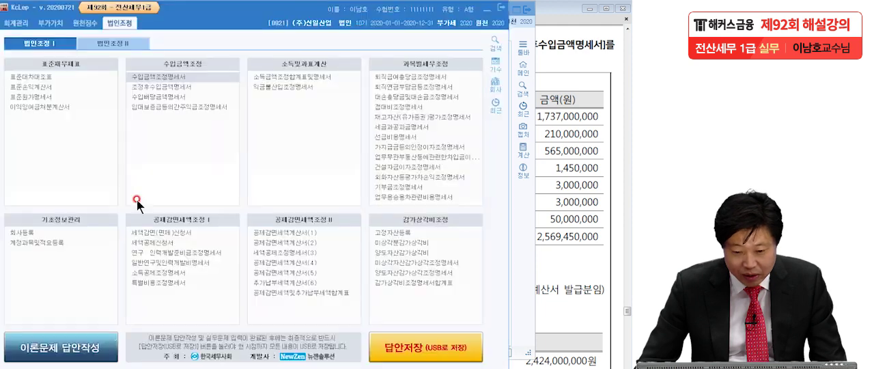
pyautogui.click(155, 84)
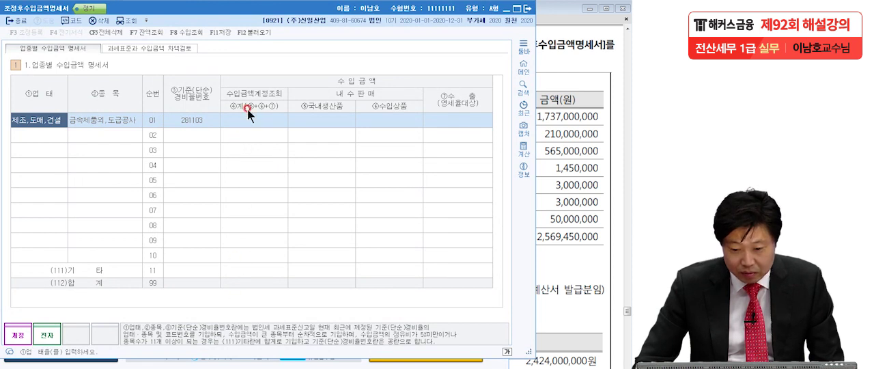
pyautogui.click(256, 33)
pyautogui.click(275, 201)
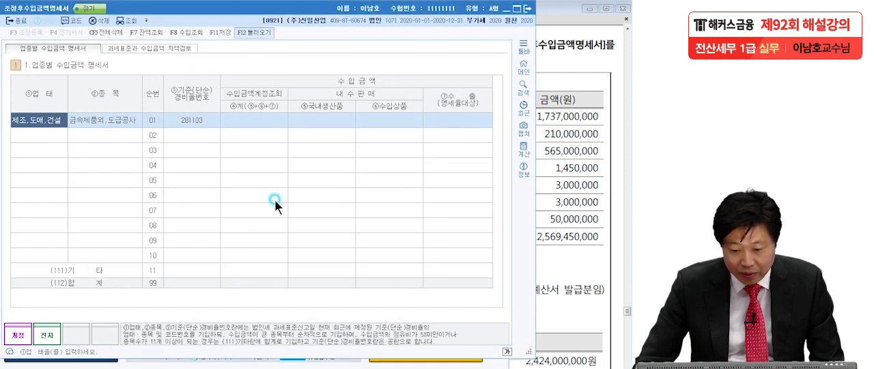
# Save the 수입금액조정명세서 and load its revenue amounts anew into the 조정후수입금액명세서
pyautogui.hotkey('alt', 'Tab')
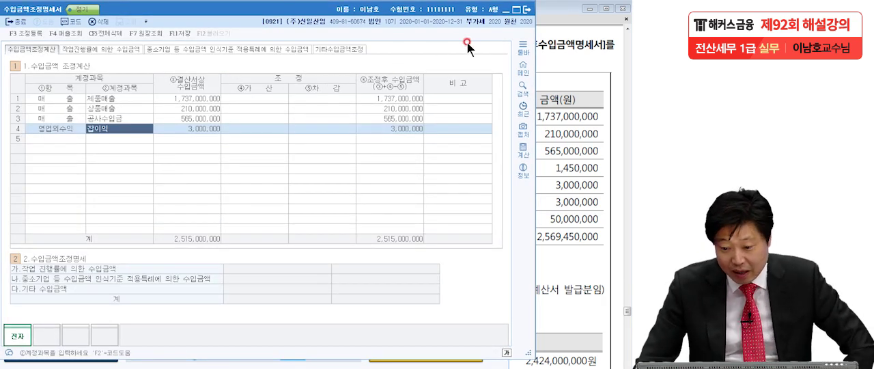
pyautogui.click(181, 34)
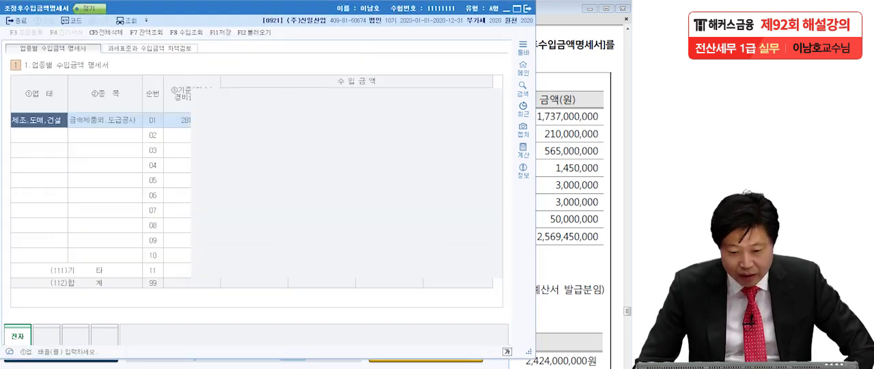
pyautogui.click(251, 34)
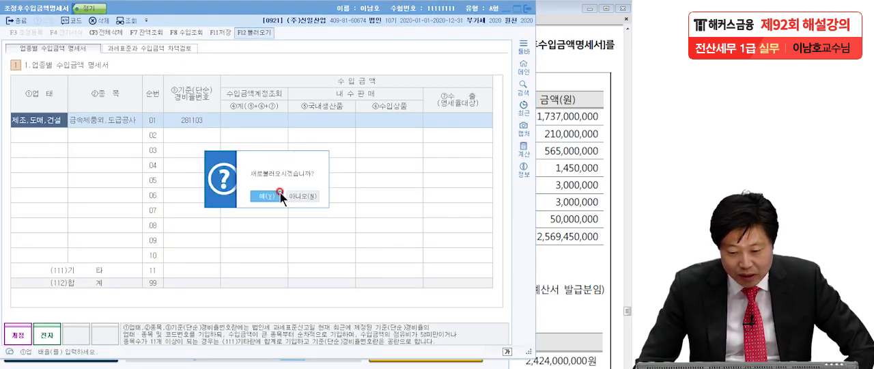
pyautogui.click(278, 193)
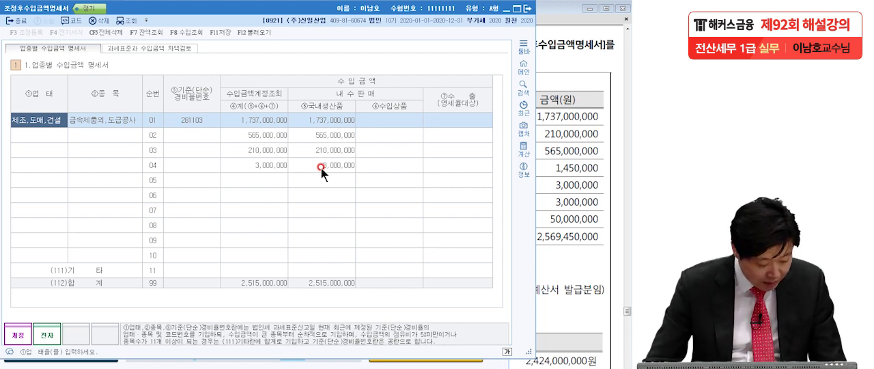
# Enter the 기준(단순)경비율번호 515030 for row 02 and 451207 for row 03
pyautogui.click(196, 136)
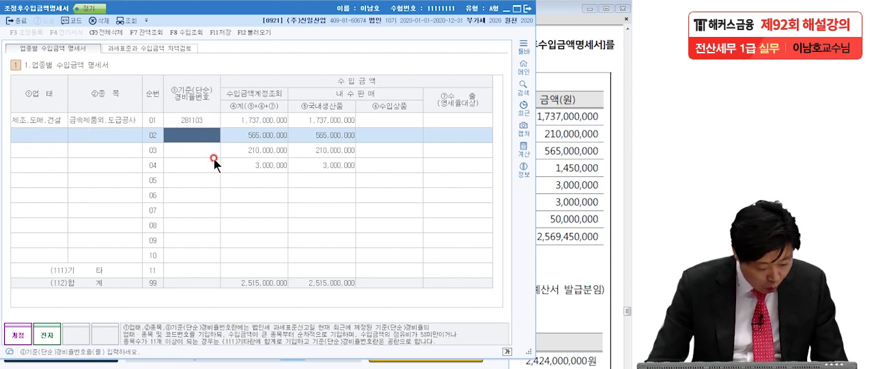
pyautogui.write('515030')
pyautogui.press('Return')
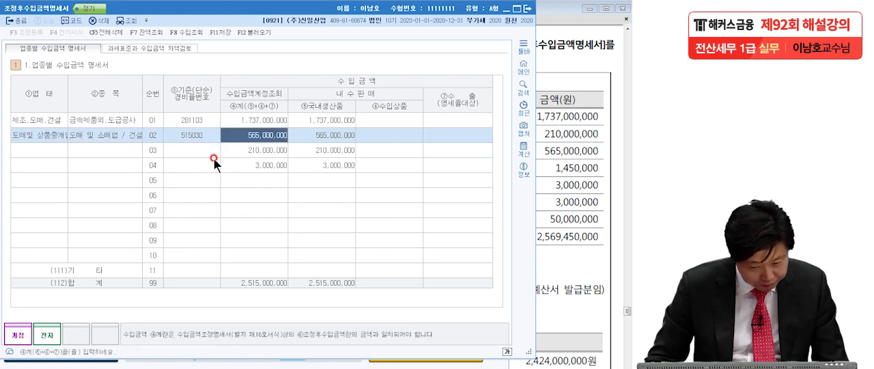
pyautogui.click(212, 153)
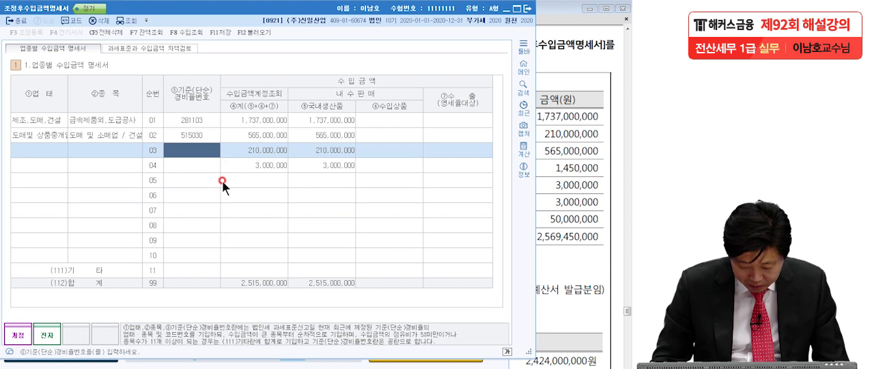
pyautogui.write('451')
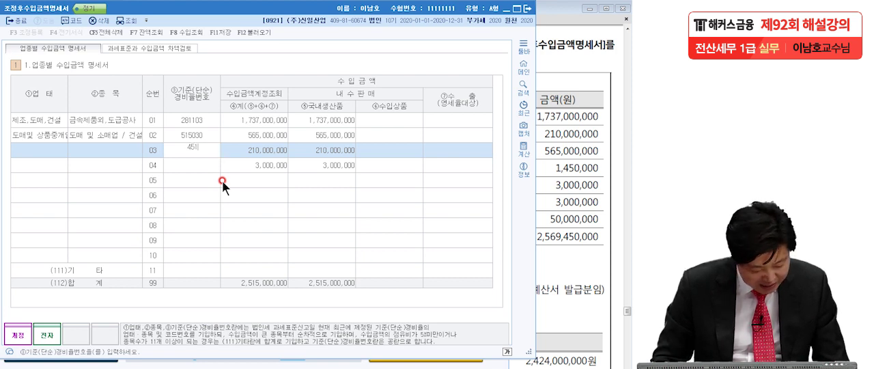
pyautogui.write('207')
pyautogui.press('Return')
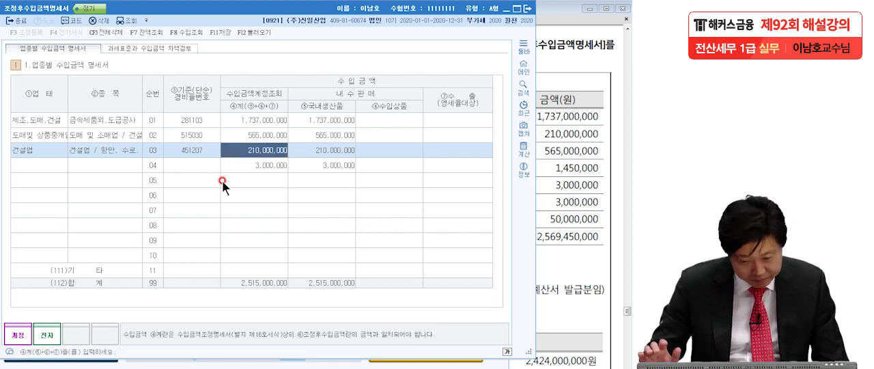
# Set the revenue total (④계) of row 01, code 281103, to 1,740,000,000 to include 잡이익
pyautogui.click(257, 166)
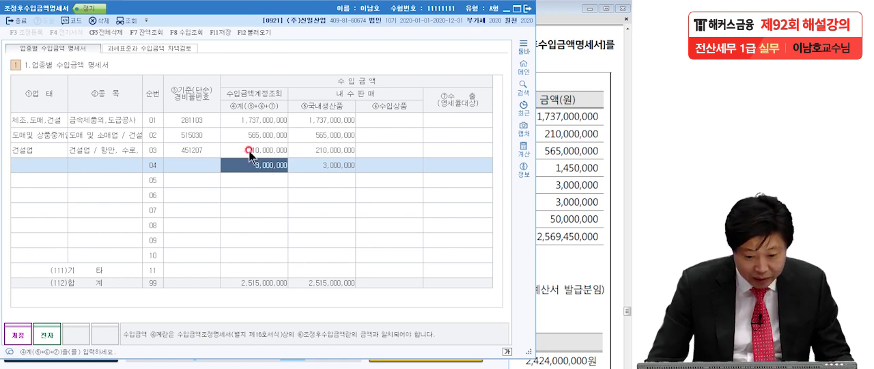
pyautogui.click(250, 117)
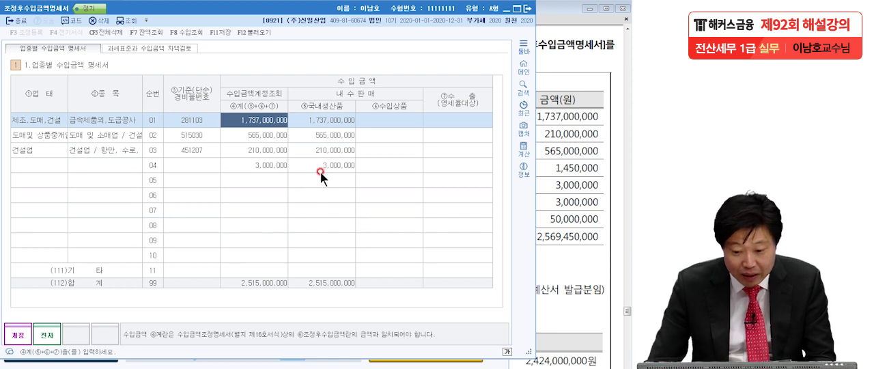
pyautogui.click(263, 132)
pyautogui.click(263, 120)
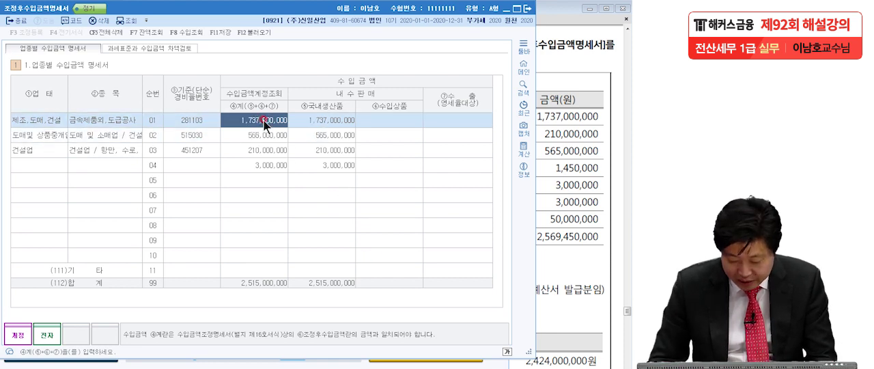
pyautogui.write('740,000,000')
pyautogui.press('Return')
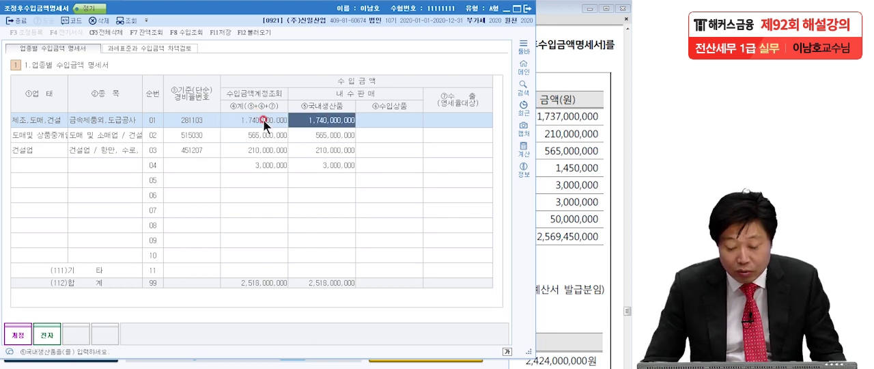
# Clear the ④계 and 국내생산품 amounts of row 04 by setting both to 0
pyautogui.click(258, 167)
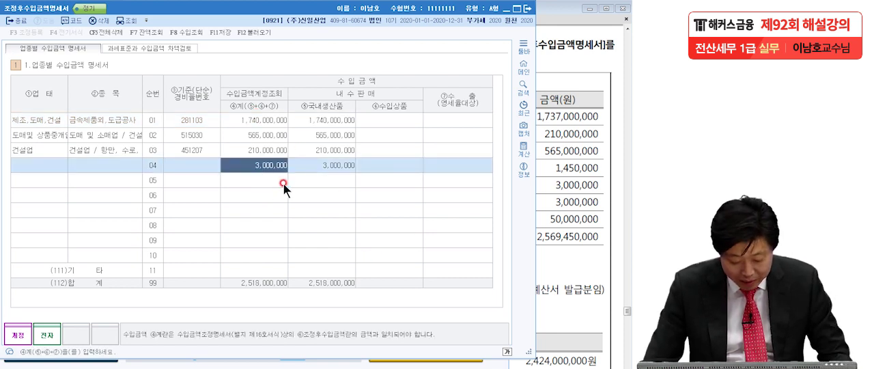
pyautogui.write('0')
pyautogui.click(320, 165)
pyautogui.write('0')
pyautogui.click(321, 184)
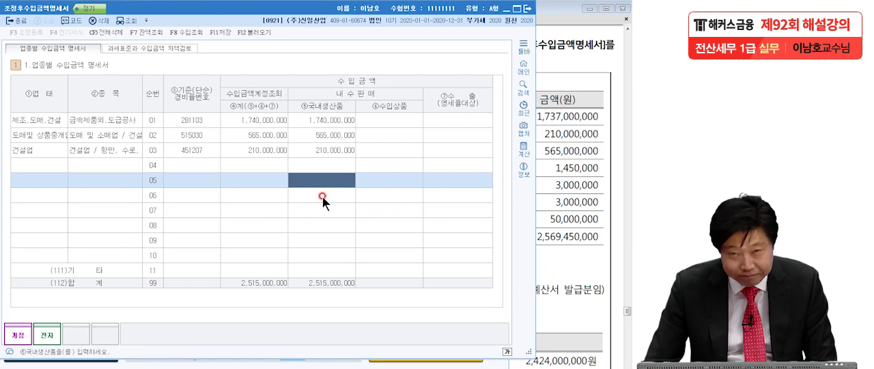
# Check the 직수출 note in the exam PDF and set row 01's 국내생산품 amount to 1,590,000,000
pyautogui.click(553, 207)
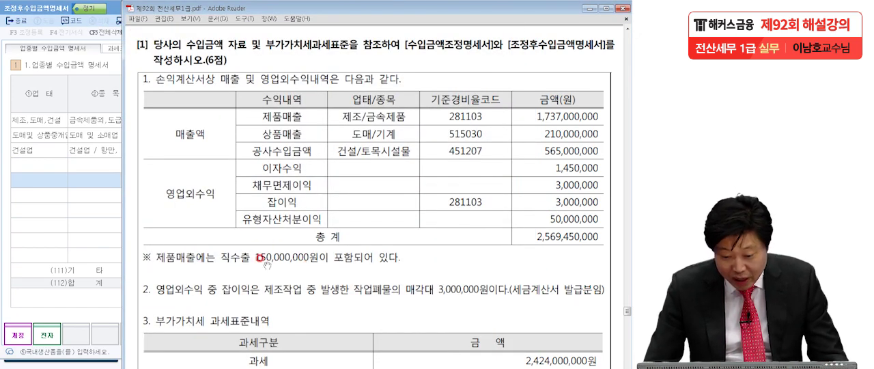
pyautogui.click(77, 208)
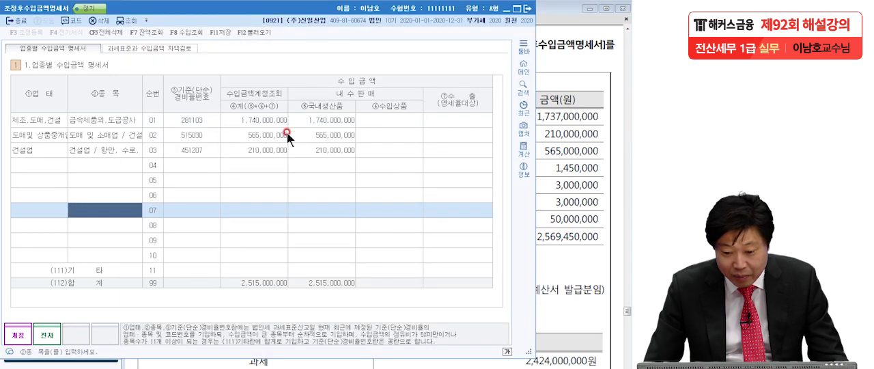
pyautogui.click(310, 119)
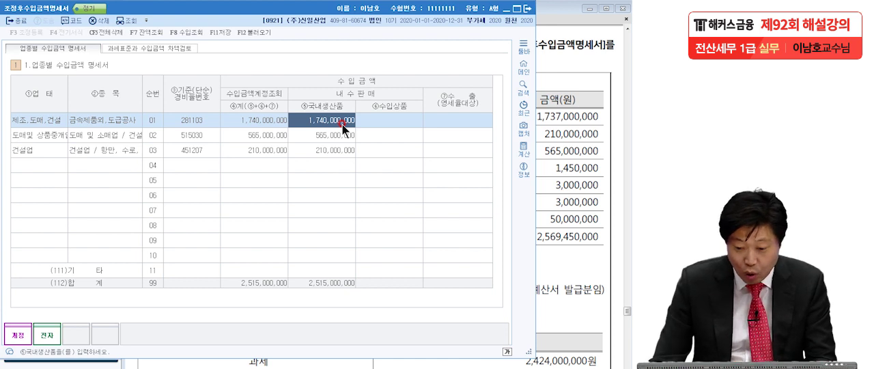
pyautogui.write('1,590')
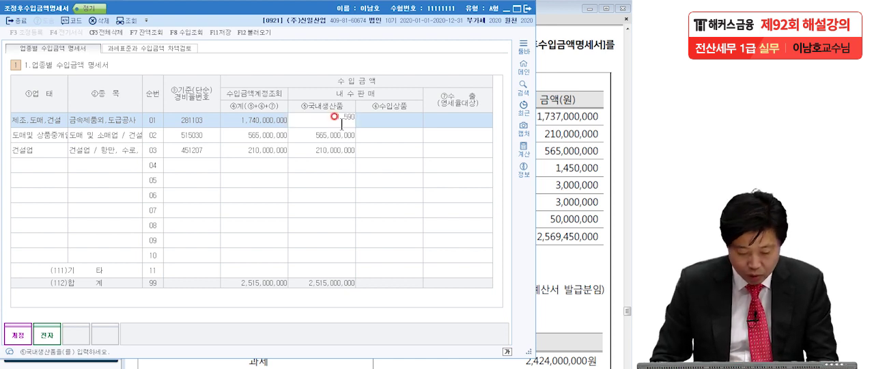
pyautogui.write(',000,000')
pyautogui.press('Return')
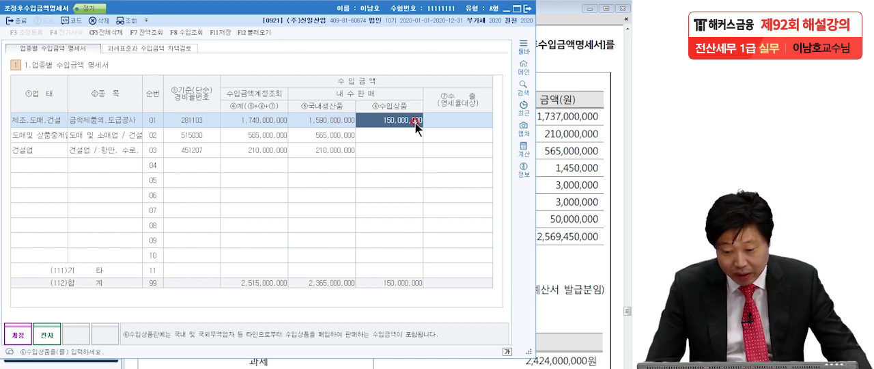
# Set row 01's 수입상품 amount to 0 so that 150,000,000 goes to 수출(영세율대상), and go over the row totals
pyautogui.write('0')
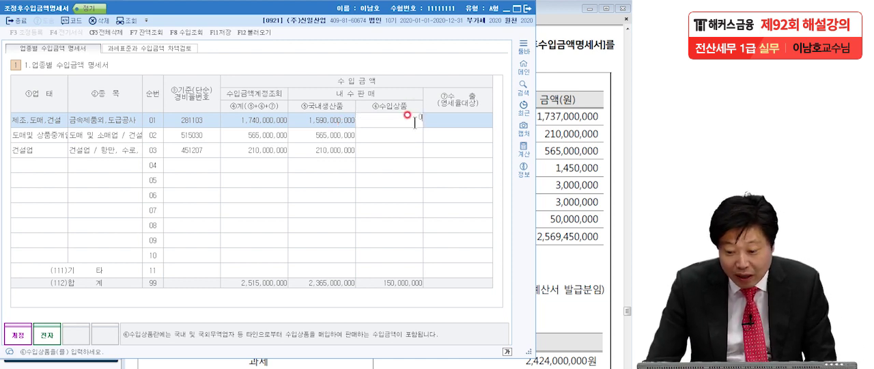
pyautogui.press('Return')
pyautogui.click(453, 122)
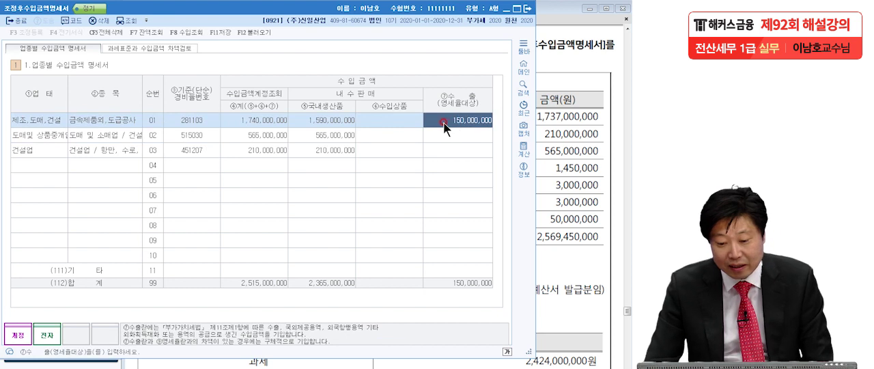
pyautogui.click(265, 121)
pyautogui.click(269, 144)
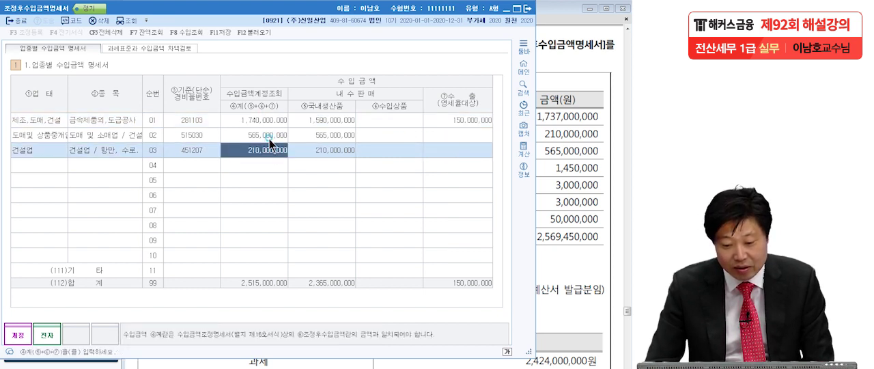
# In the 과세표준과 수입금액 차액검토 section, load the 부가가치세 신고내역 for all four 2020 filing periods
pyautogui.press('Up')
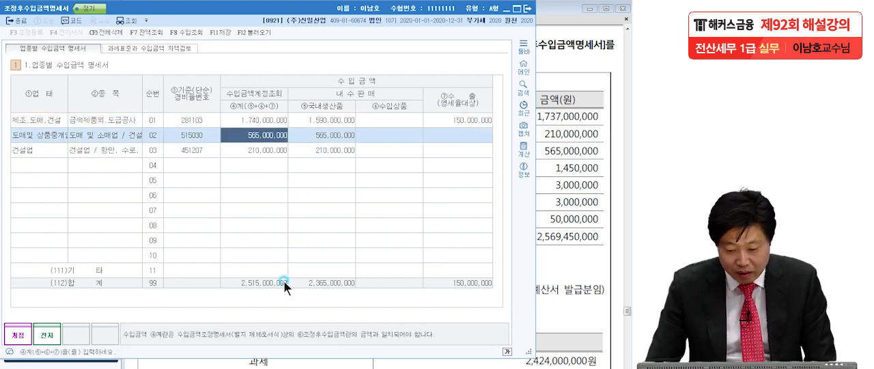
pyautogui.click(138, 46)
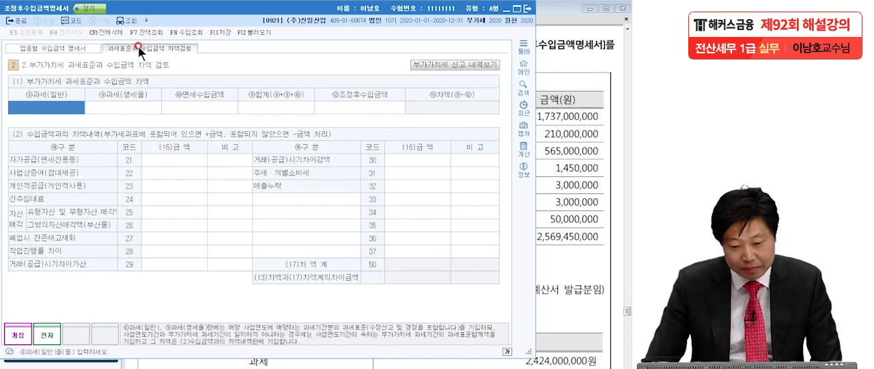
pyautogui.click(448, 65)
pyautogui.click(86, 126)
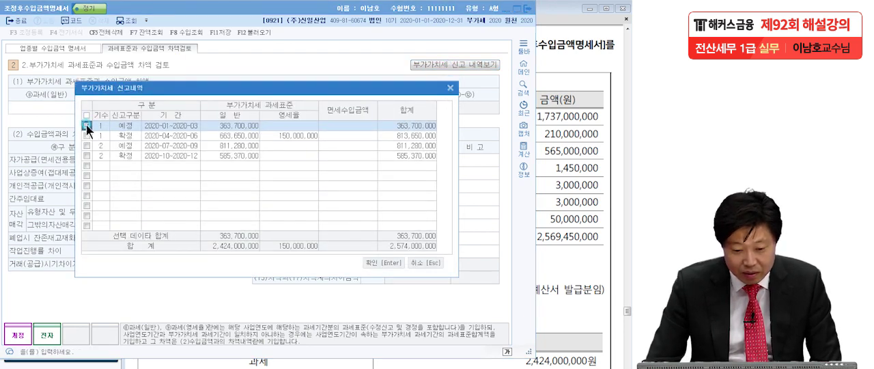
pyautogui.click(87, 135)
pyautogui.click(86, 145)
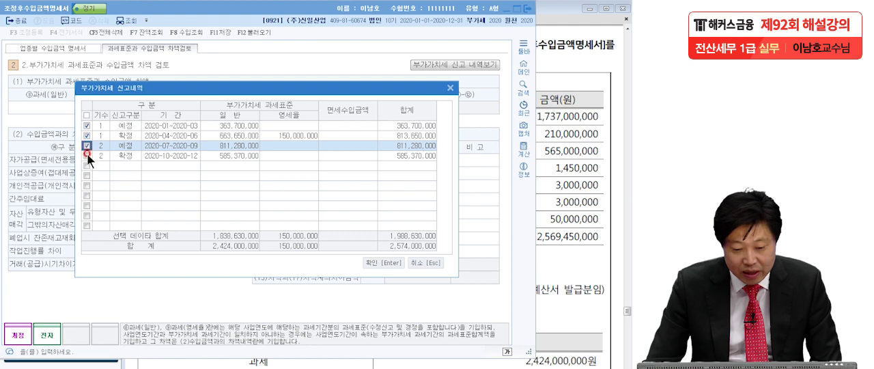
pyautogui.click(87, 156)
pyautogui.click(378, 264)
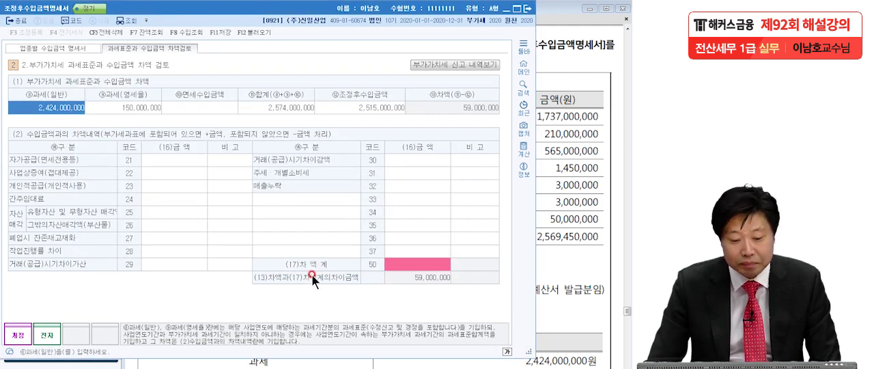
# Examine the 영세율 tax base, the ⑪합계 against ⑫조정후수입금액, the resulting ⑬차액, and the 차액내역 table that must explain it
pyautogui.hotkey('ctrl', '2')
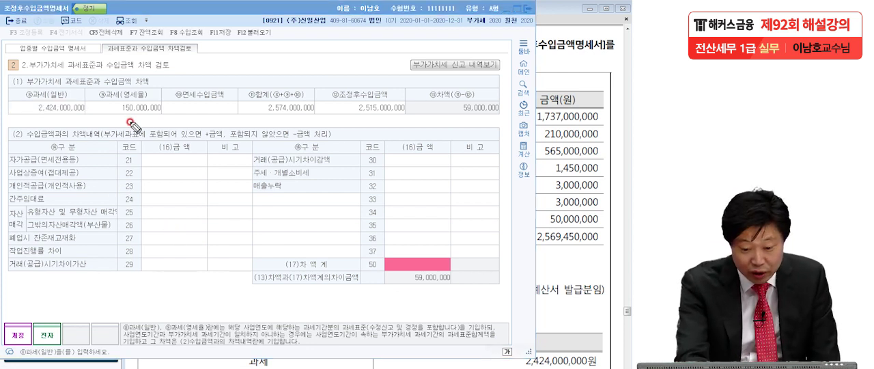
pyautogui.moveTo(122, 118)
pyautogui.mouseDown()
pyautogui.moveTo(194, 106)
pyautogui.moveTo(140, 111)
pyautogui.mouseUp()
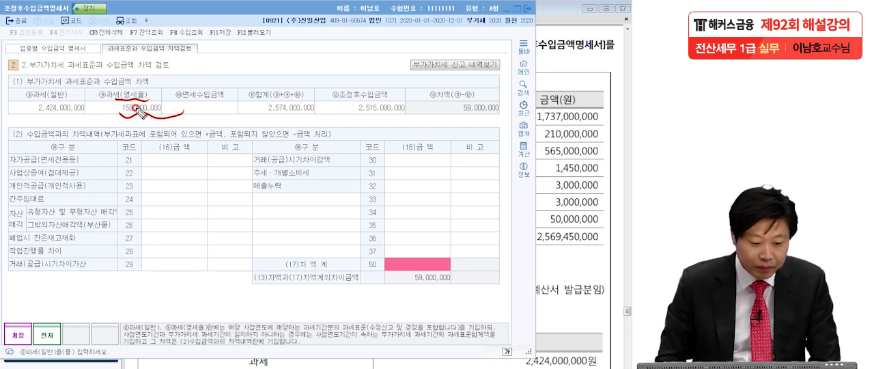
pyautogui.press('Escape')
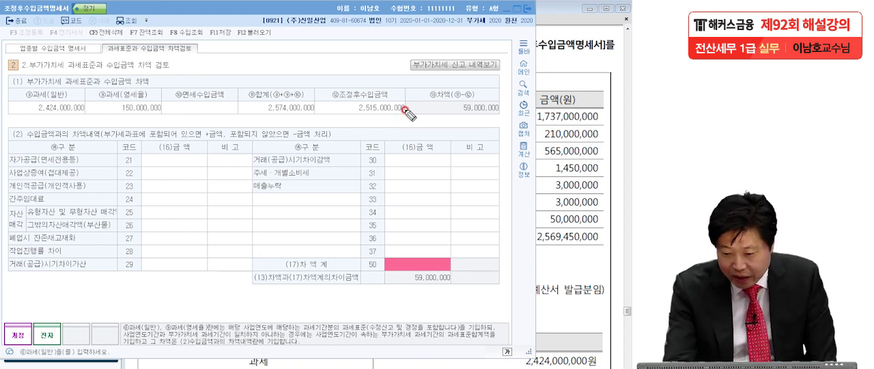
pyautogui.moveTo(410, 119)
pyautogui.mouseDown()
pyautogui.moveTo(358, 122)
pyautogui.moveTo(349, 100)
pyautogui.moveTo(408, 108)
pyautogui.moveTo(390, 124)
pyautogui.mouseUp()
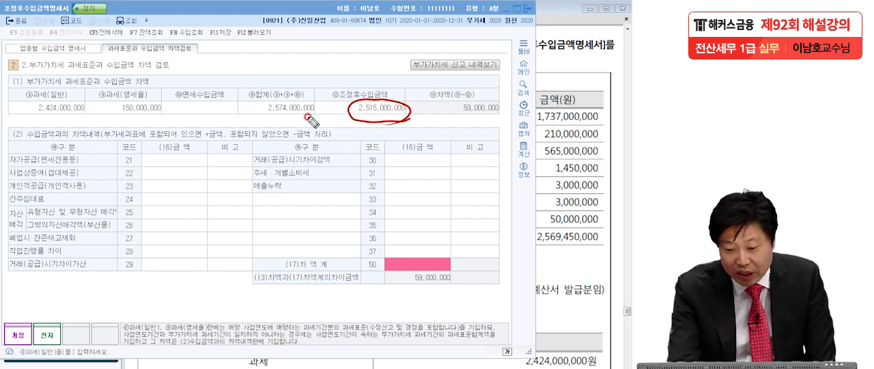
pyautogui.moveTo(313, 114)
pyautogui.mouseDown()
pyautogui.moveTo(277, 123)
pyautogui.moveTo(257, 111)
pyautogui.moveTo(313, 99)
pyautogui.moveTo(302, 127)
pyautogui.moveTo(313, 123)
pyautogui.mouseUp()
pyautogui.moveTo(380, 90)
pyautogui.mouseDown()
pyautogui.moveTo(369, 68)
pyautogui.moveTo(298, 76)
pyautogui.moveTo(300, 90)
pyautogui.moveTo(312, 82)
pyautogui.mouseUp()
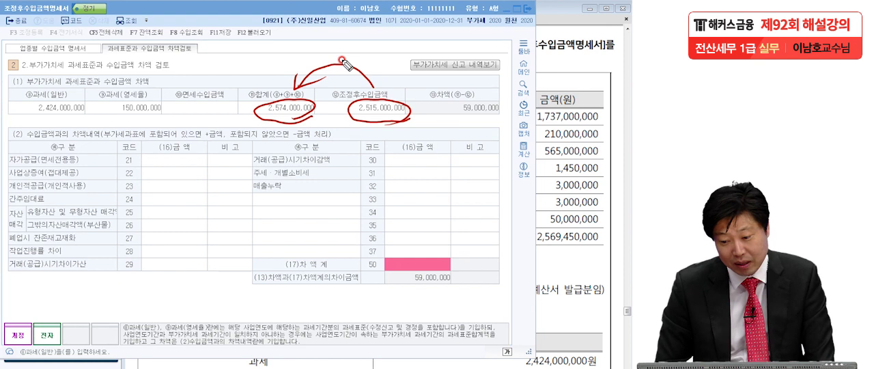
pyautogui.moveTo(457, 116); pyautogui.dragTo(509, 117)
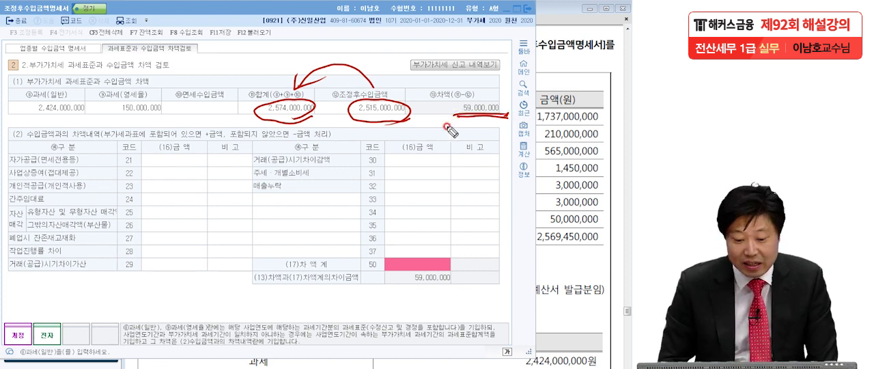
pyautogui.moveTo(27, 122)
pyautogui.mouseDown()
pyautogui.moveTo(5, 164)
pyautogui.moveTo(27, 277)
pyautogui.mouseUp()
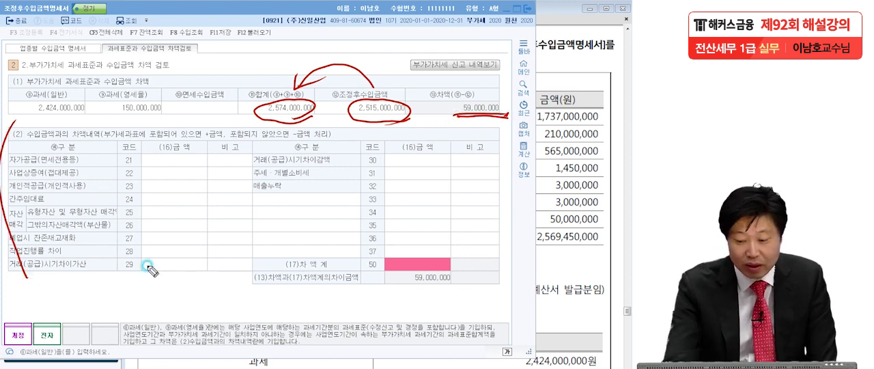
pyautogui.moveTo(501, 124); pyautogui.dragTo(420, 291)
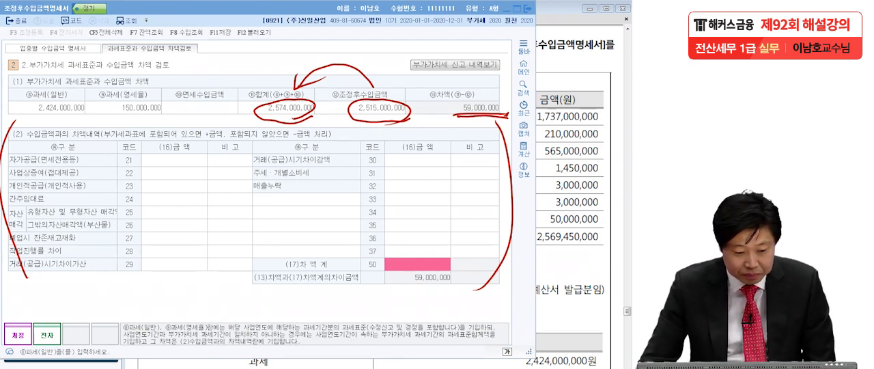
pyautogui.press('Escape')
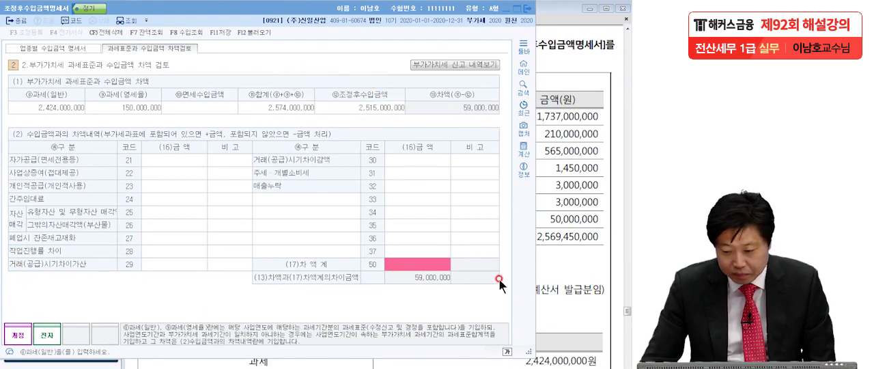
# Switch to the exam PDF and compare its 부가가치세 과세표준내역 table with the tax base totals in the form
pyautogui.click(566, 278)
pyautogui.moveTo(525, 333); pyautogui.dragTo(524, 271)
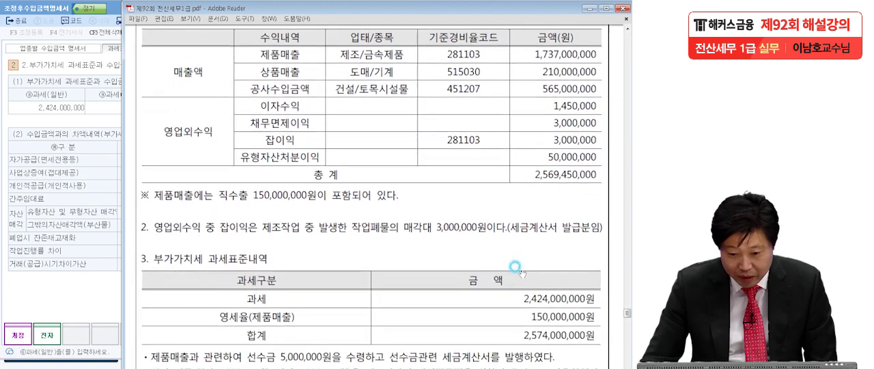
pyautogui.moveTo(504, 326); pyautogui.dragTo(504, 289)
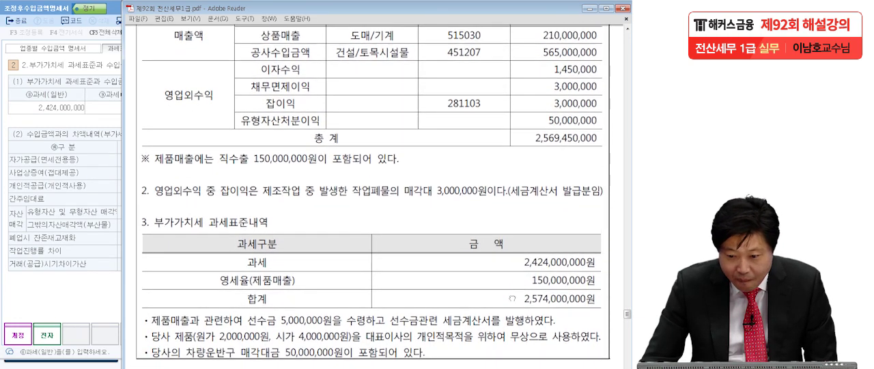
pyautogui.click(504, 290)
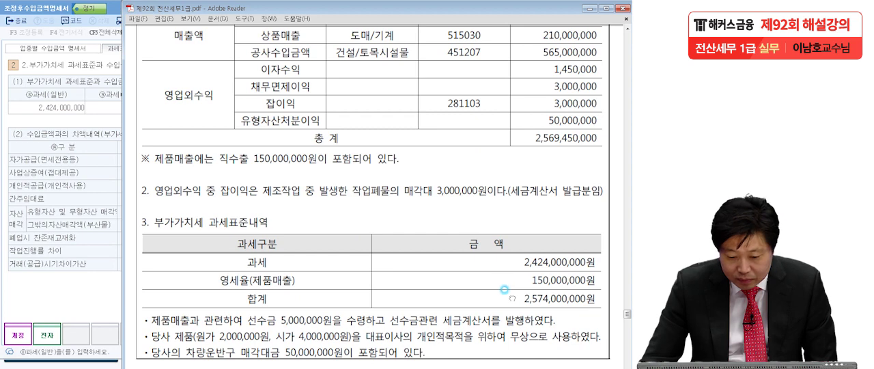
pyautogui.moveTo(504, 290); pyautogui.dragTo(503, 286)
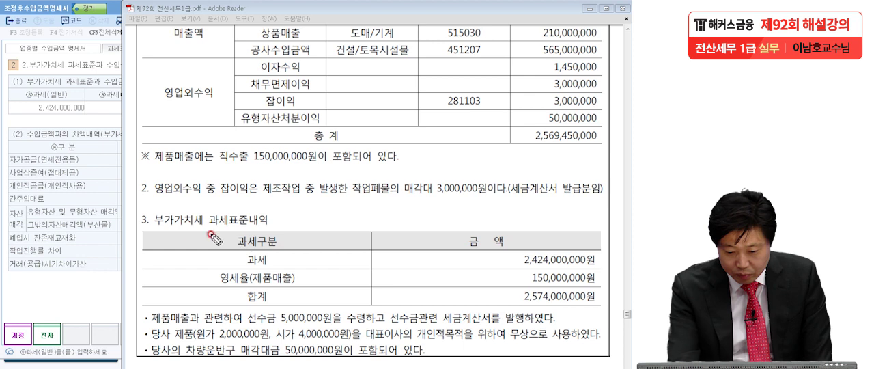
pyautogui.moveTo(599, 305); pyautogui.dragTo(602, 305)
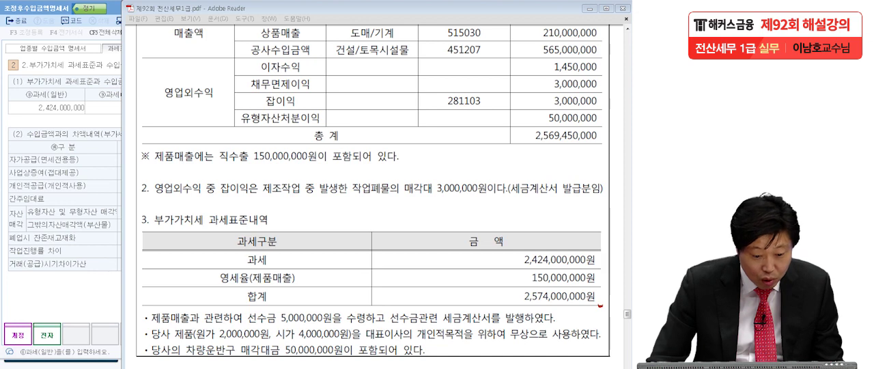
pyautogui.click(30, 117)
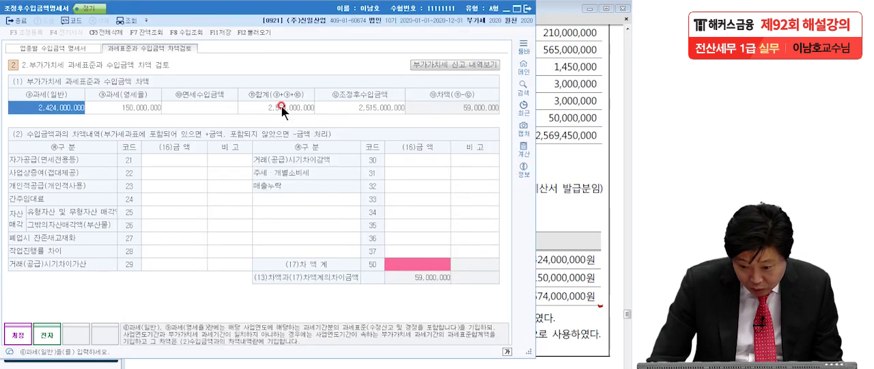
pyautogui.click(4, 227)
pyautogui.click(570, 234)
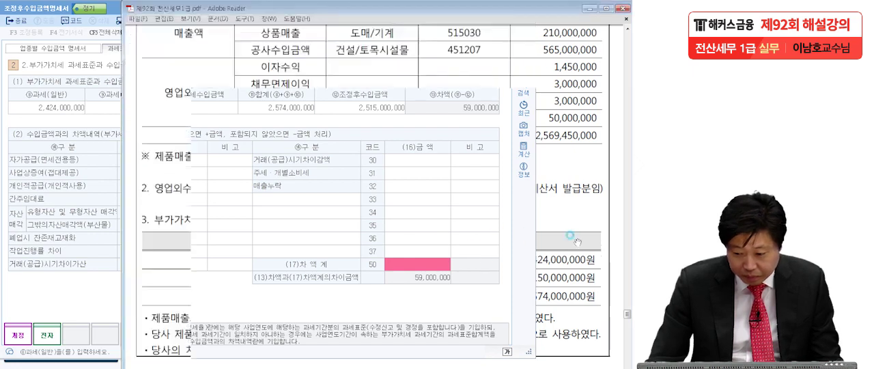
pyautogui.click(4, 228)
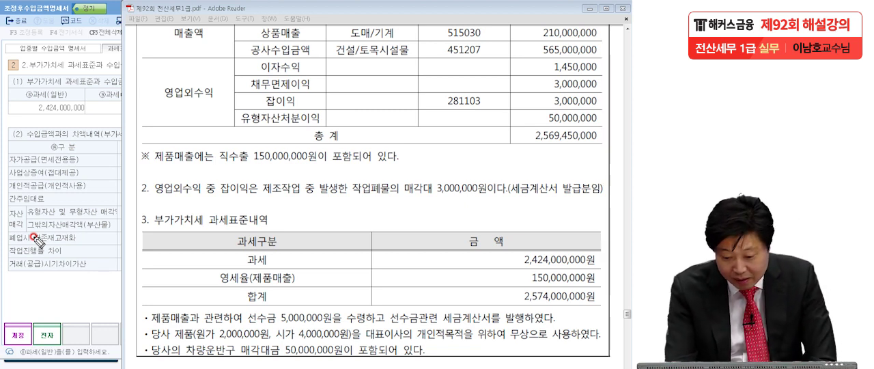
# Read the PDF notes below the tax base table on the 선수금, the representative's personal use of products, and the 차량운반구 sale
pyautogui.moveTo(250, 330)
pyautogui.mouseDown()
pyautogui.moveTo(451, 333)
pyautogui.moveTo(572, 292)
pyautogui.mouseUp()
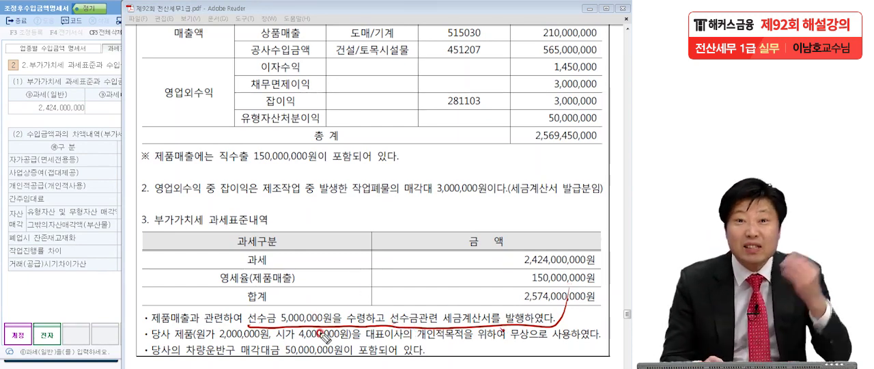
pyautogui.moveTo(319, 328)
pyautogui.mouseDown()
pyautogui.moveTo(301, 303)
pyautogui.moveTo(327, 327)
pyautogui.mouseUp()
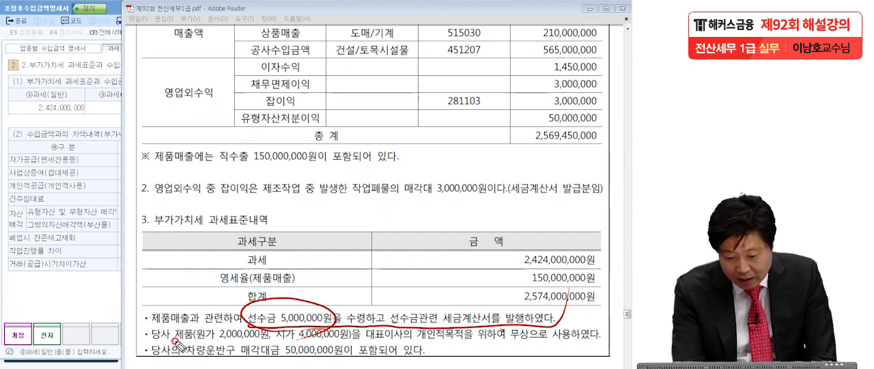
pyautogui.click(349, 339)
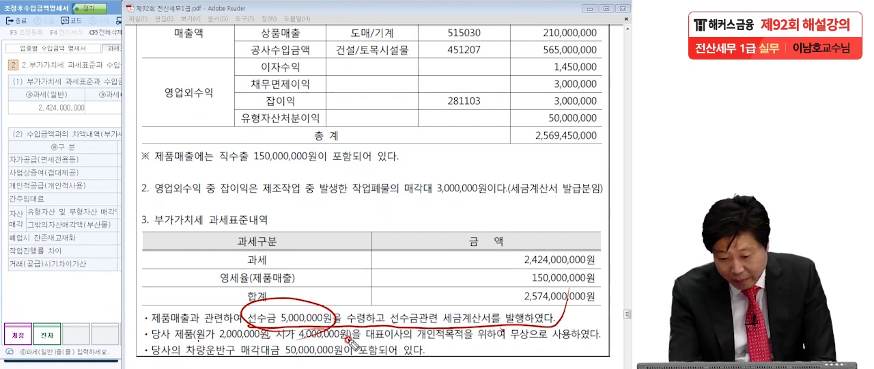
pyautogui.moveTo(409, 342); pyautogui.dragTo(416, 342)
pyautogui.click(598, 335)
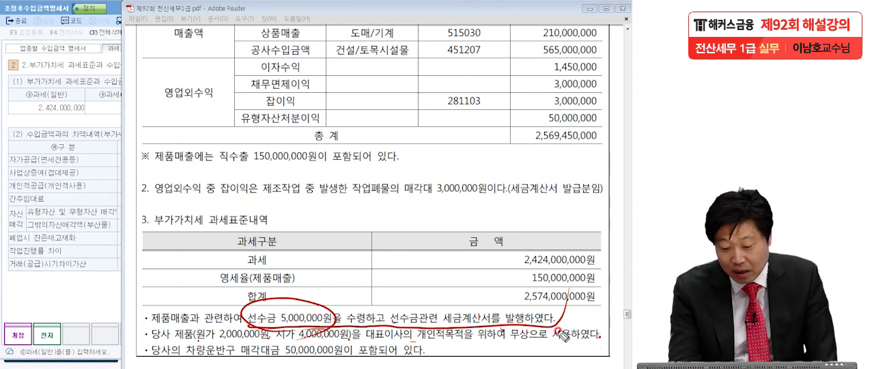
pyautogui.moveTo(355, 339)
pyautogui.mouseDown()
pyautogui.moveTo(273, 342)
pyautogui.moveTo(355, 335)
pyautogui.mouseUp()
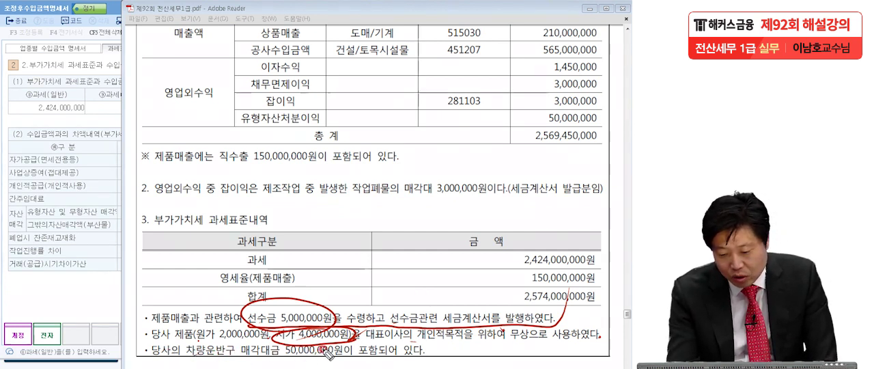
pyautogui.moveTo(340, 349)
pyautogui.mouseDown()
pyautogui.moveTo(351, 359)
pyautogui.moveTo(281, 356)
pyautogui.moveTo(345, 347)
pyautogui.mouseUp()
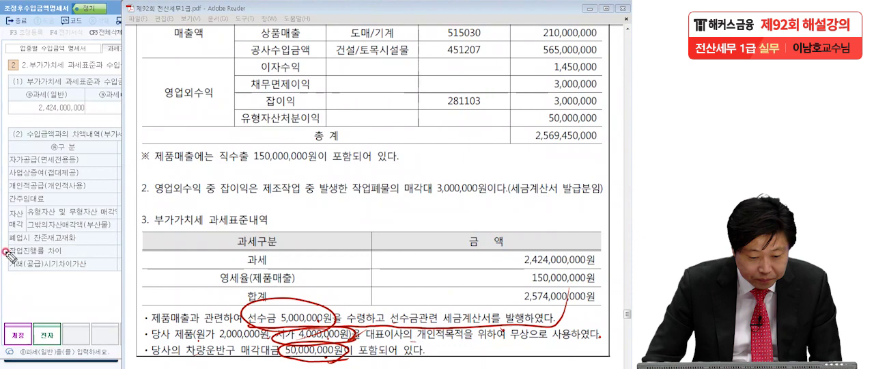
pyautogui.press('Escape')
# Back in KcLep, set 거래(공급)시기차이가산 (code 29) to 5,000,000 with the remark 선수금
pyautogui.click(52, 203)
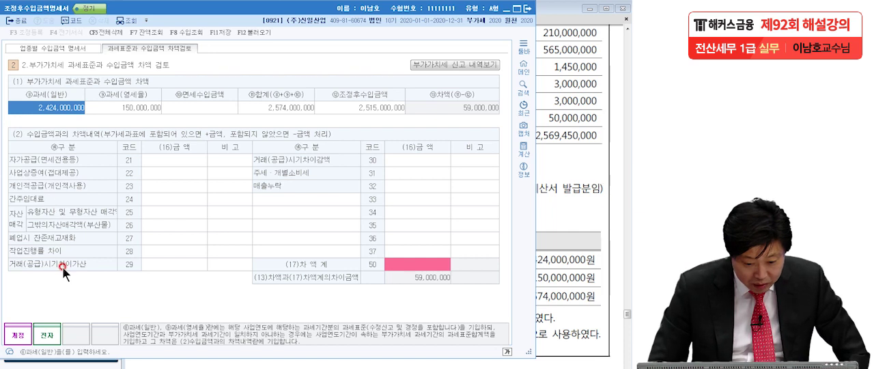
pyautogui.click(159, 265)
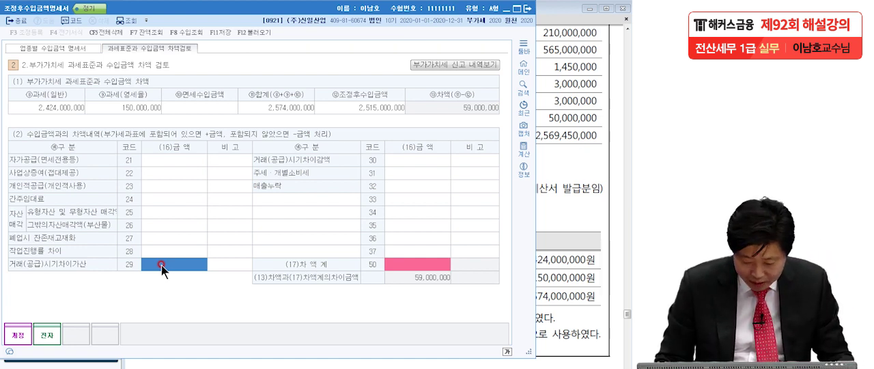
pyautogui.write('5000000')
pyautogui.press('Return')
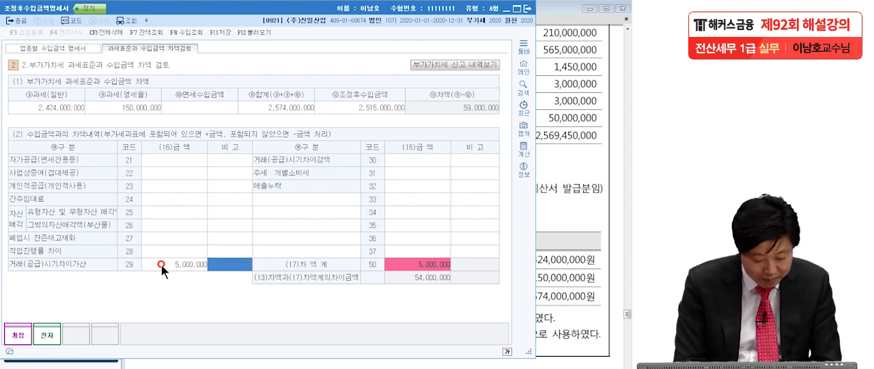
pyautogui.write('선수금')
pyautogui.press('Return')
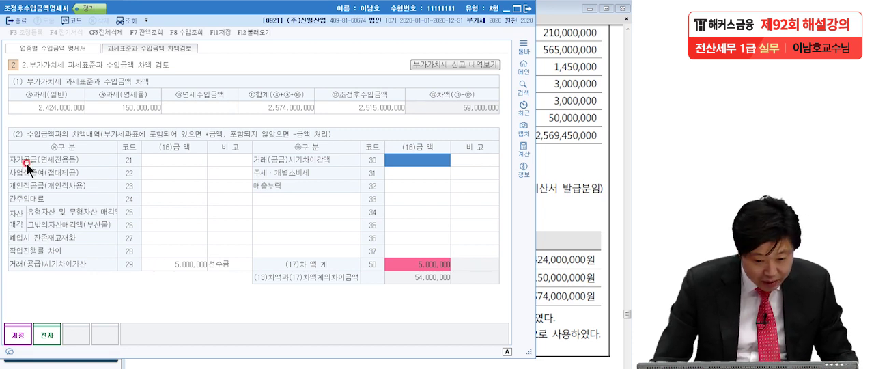
# Set the 개인적공급(개인적사용) amount (code 23) to 4,000,000
pyautogui.click(159, 186)
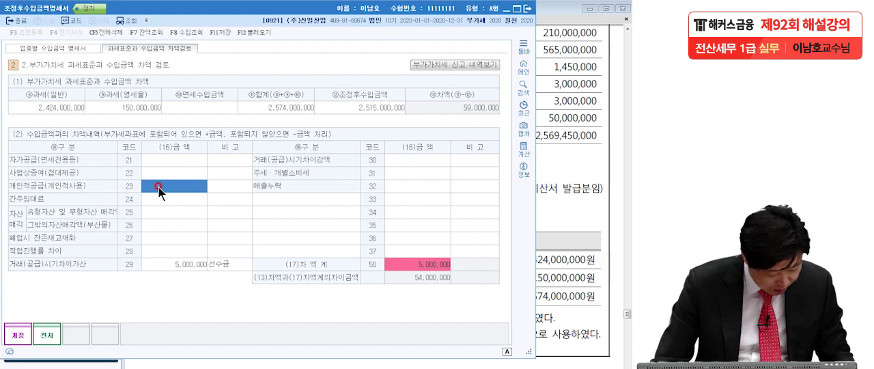
pyautogui.write('4000000')
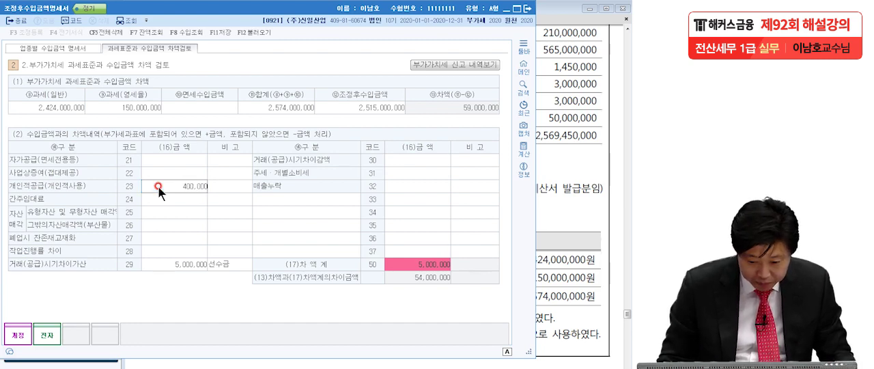
pyautogui.press('Return')
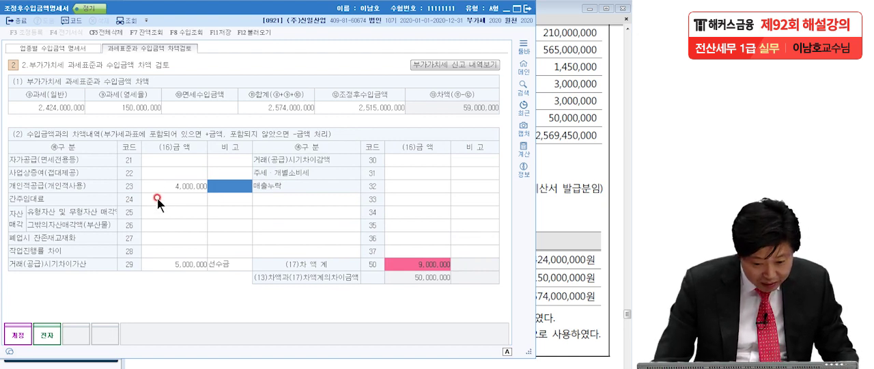
# Set the 유형자산 및 무형자산 매각 amount (code 25) to 50,000,000
pyautogui.click(164, 209)
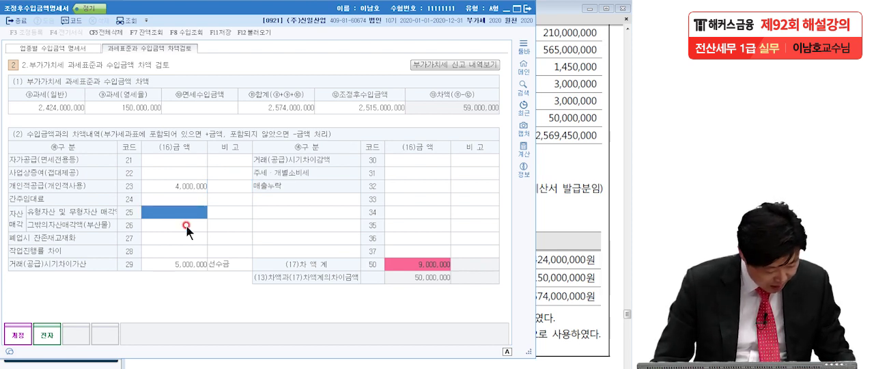
pyautogui.write('50,000,000')
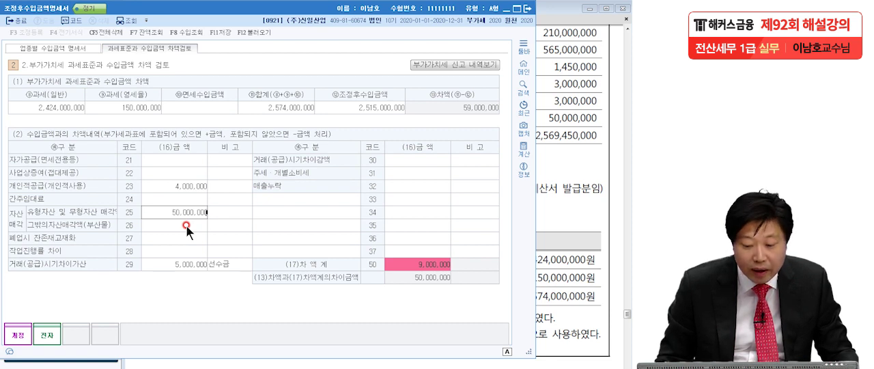
pyautogui.press('Return')
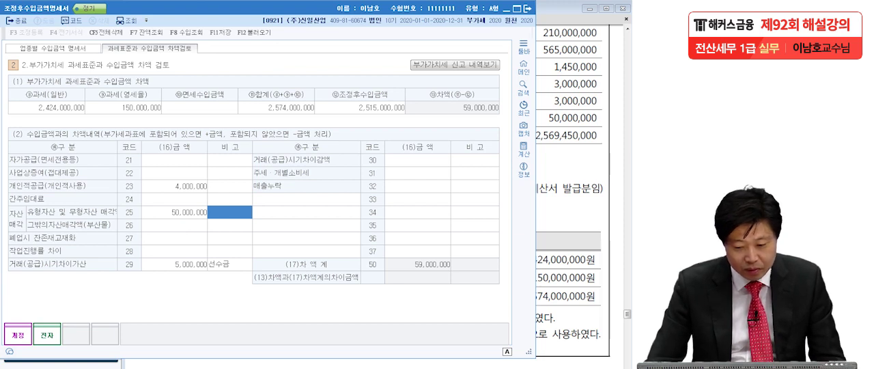
# Check the (17)차액계 against the (13) difference by marking both and the 차이금액 row with the pen, and clear the marks
pyautogui.hotkey('alt', 'Tab')
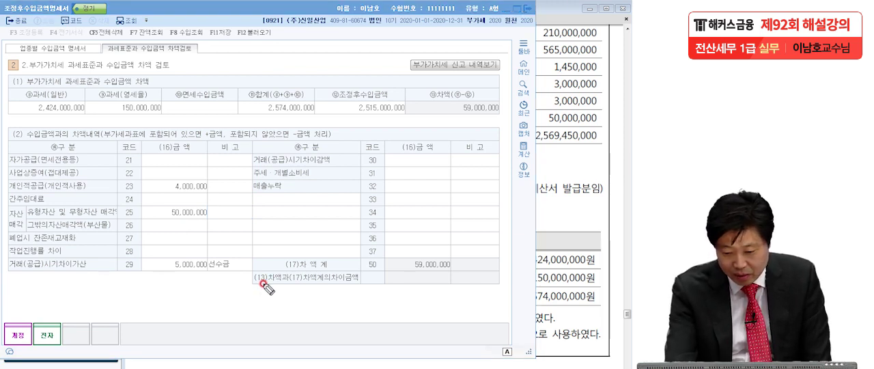
pyautogui.moveTo(259, 287); pyautogui.dragTo(372, 285)
pyautogui.moveTo(423, 277); pyautogui.dragTo(358, 321)
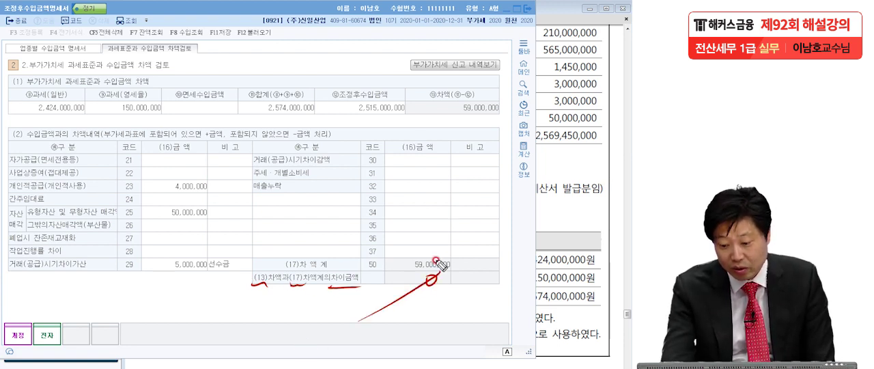
pyautogui.moveTo(400, 275); pyautogui.dragTo(463, 273)
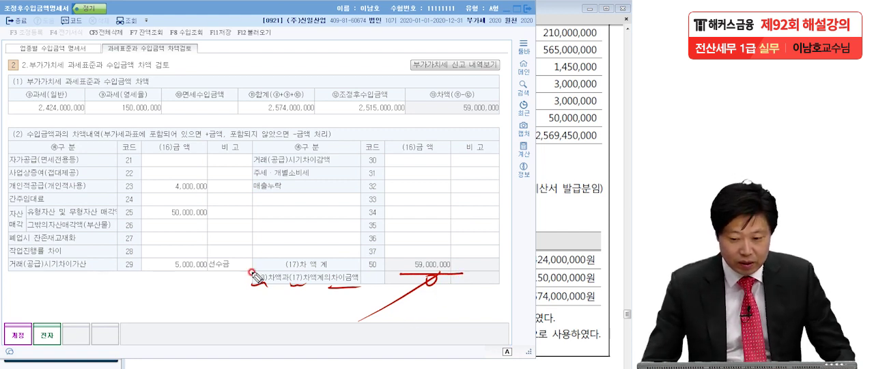
pyautogui.rightClick(57, 193)
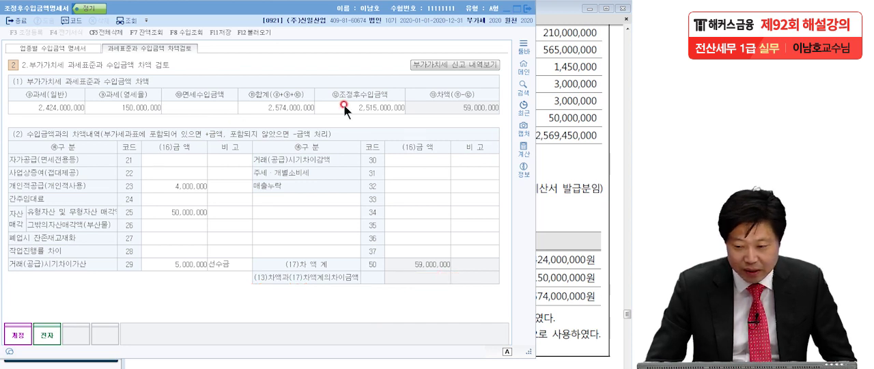
# Close the 조정후수입금액명세서 and 수입금액조정명세서 forms
pyautogui.click(527, 7)
pyautogui.click(253, 203)
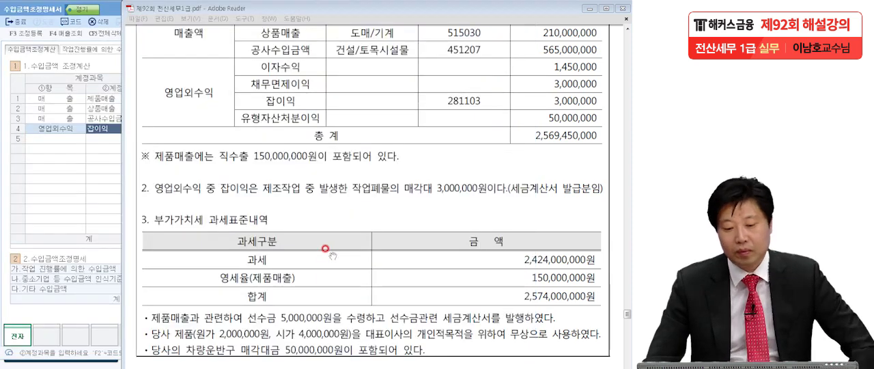
pyautogui.click(77, 199)
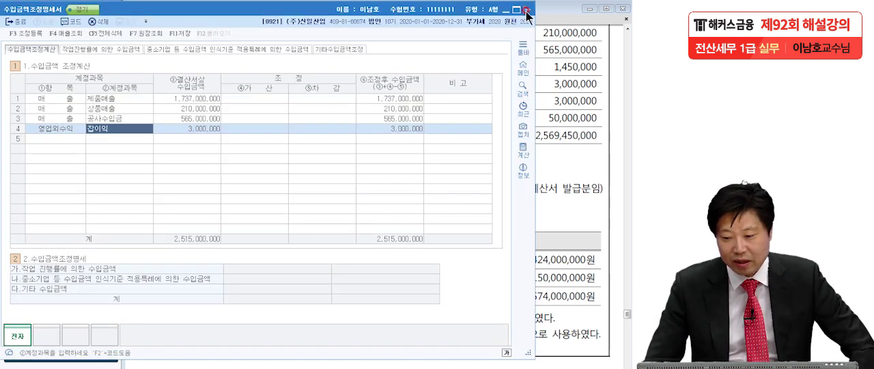
pyautogui.click(527, 10)
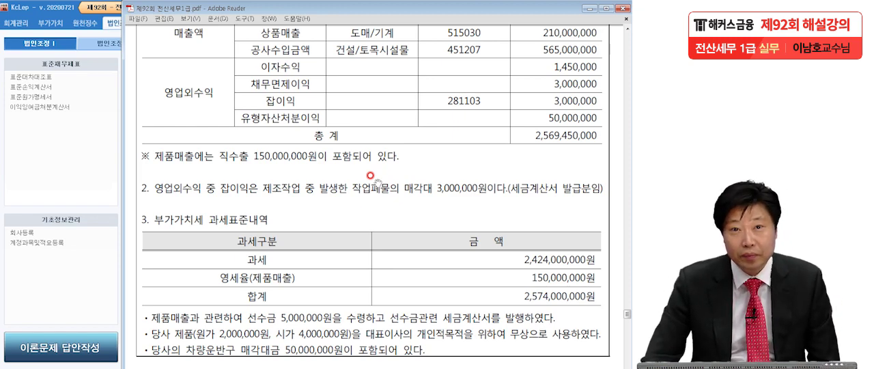
# In the exam PDF, read question [2] on 세금과공과금, underlining 세금과공과금명세서 and 세무조정 as the required tasks
pyautogui.scroll(-5, 379, 276)
pyautogui.scroll(-10, 379, 277)
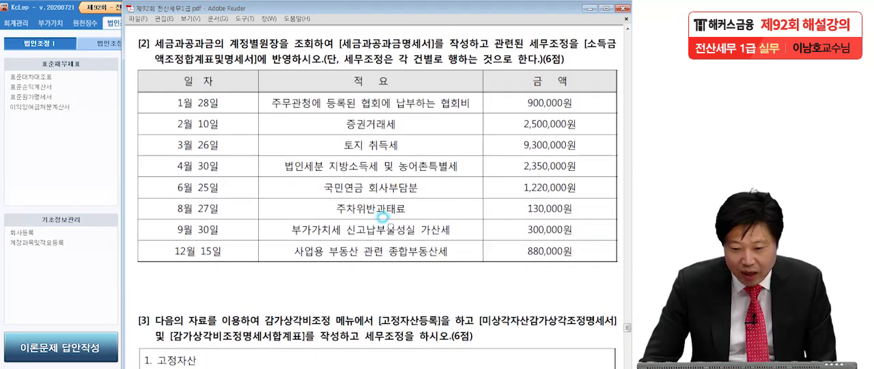
pyautogui.click(387, 251)
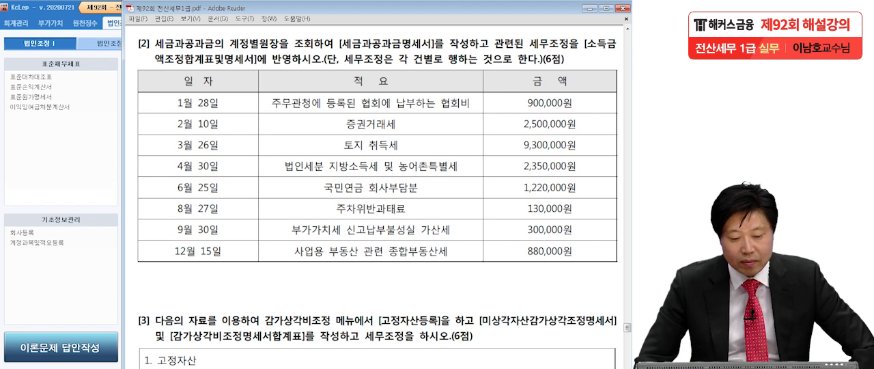
pyautogui.click(215, 292)
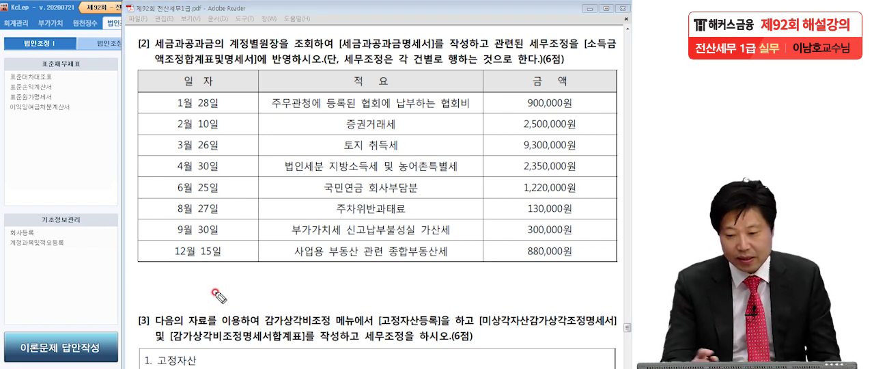
pyautogui.moveTo(332, 47); pyautogui.dragTo(445, 52)
pyautogui.moveTo(522, 54); pyautogui.dragTo(524, 51)
pyautogui.click(494, 100)
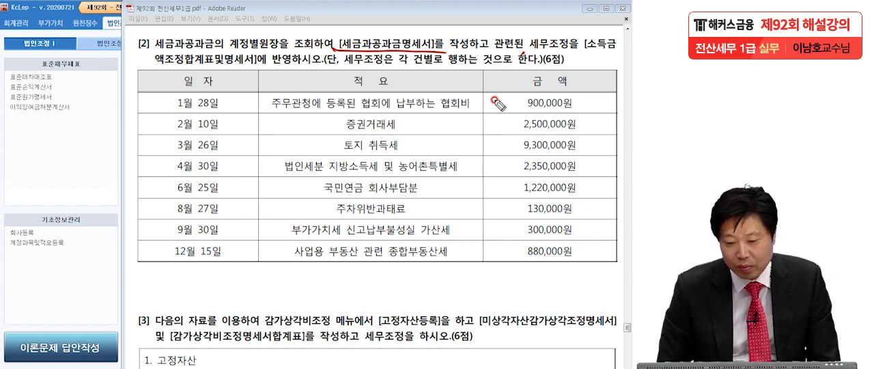
pyautogui.moveTo(522, 55); pyautogui.dragTo(568, 45)
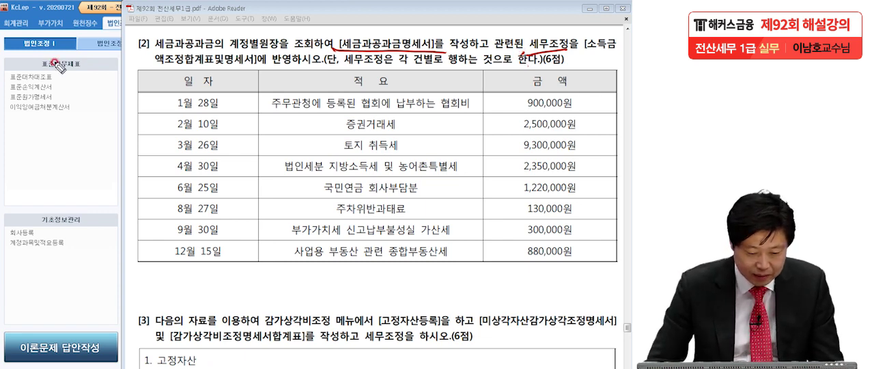
pyautogui.press('Escape')
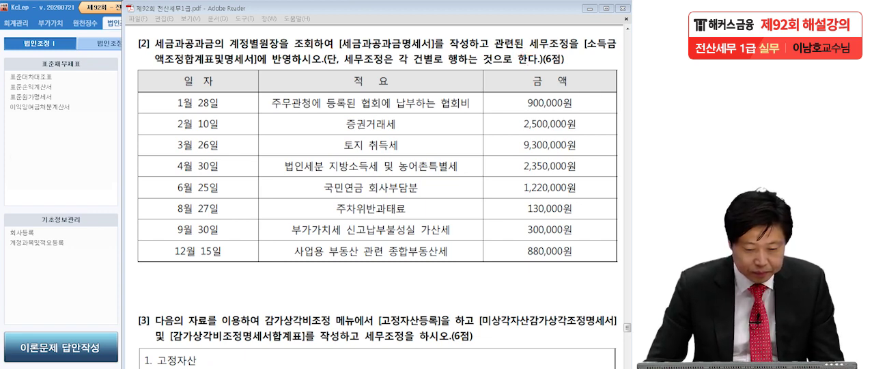
# Switch to KcLep and open the 세금과공과금명세서 form from 과목별세무조정
pyautogui.click(56, 159)
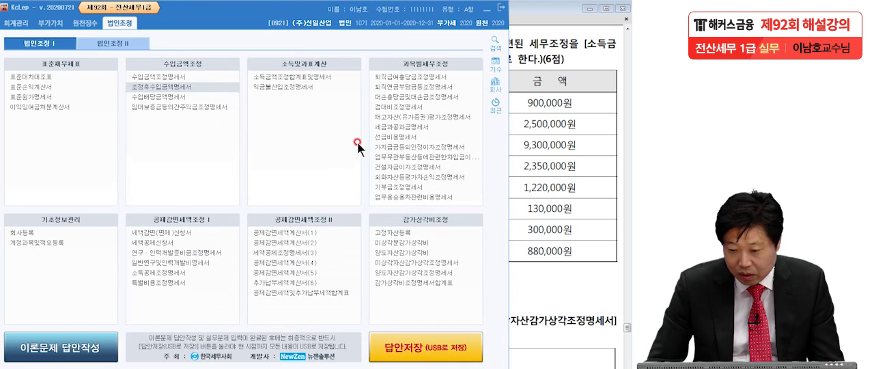
pyautogui.click(398, 127)
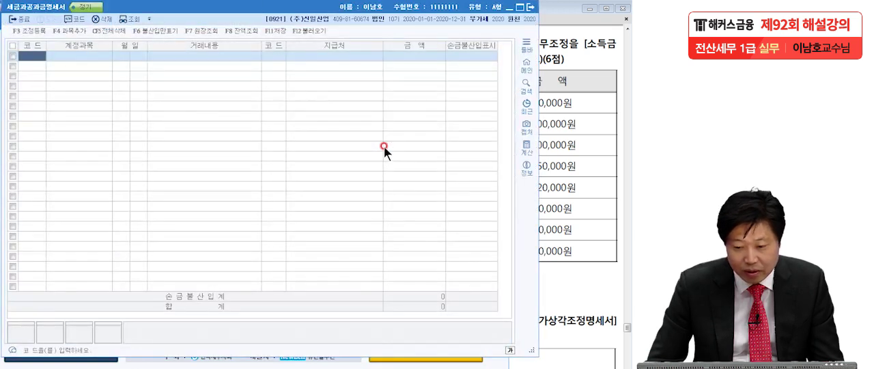
pyautogui.moveTo(274, 7); pyautogui.dragTo(270, 9)
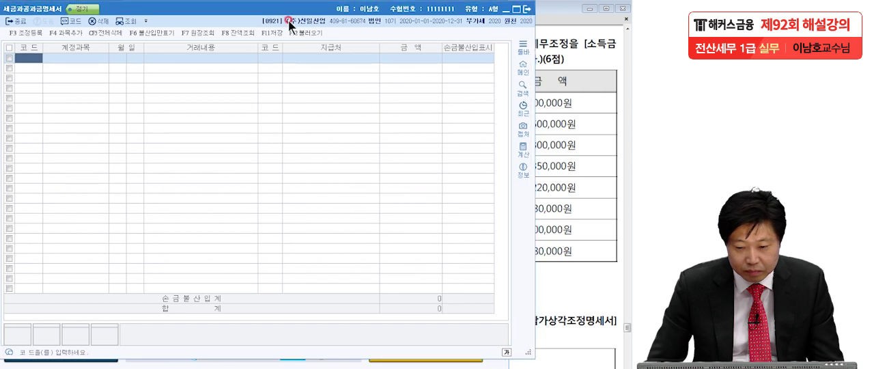
# Load all 세금과공과금 voucher entries for January 1 to December 31, 2020 into the statement, replacing existing data
pyautogui.click(306, 32)
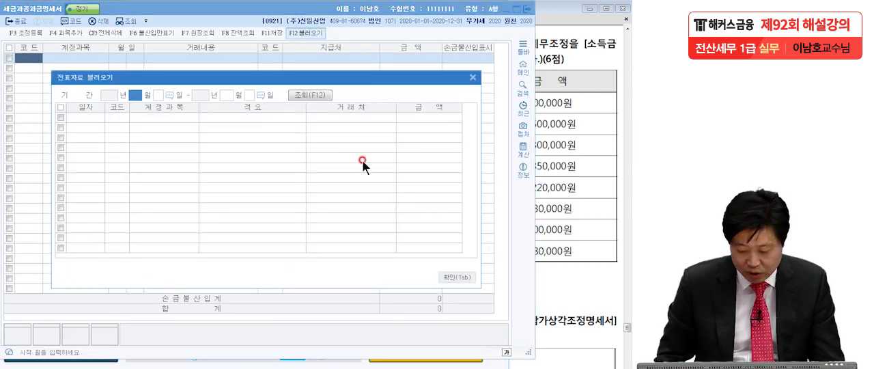
pyautogui.write('1')
pyautogui.press('Return')
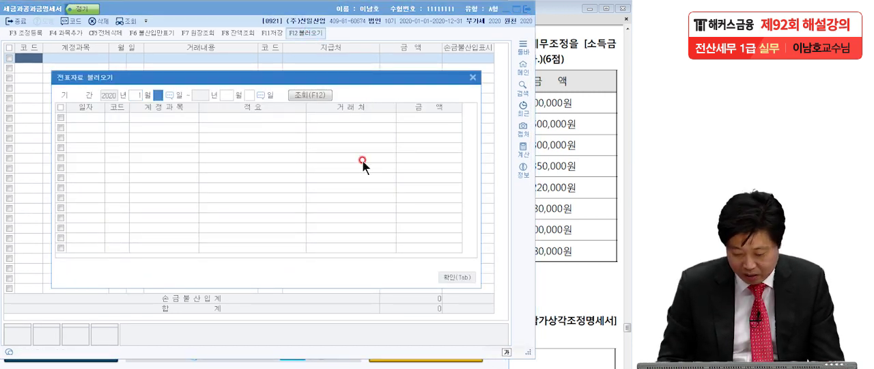
pyautogui.write('1')
pyautogui.press('Return')
pyautogui.write('12')
pyautogui.press('Return')
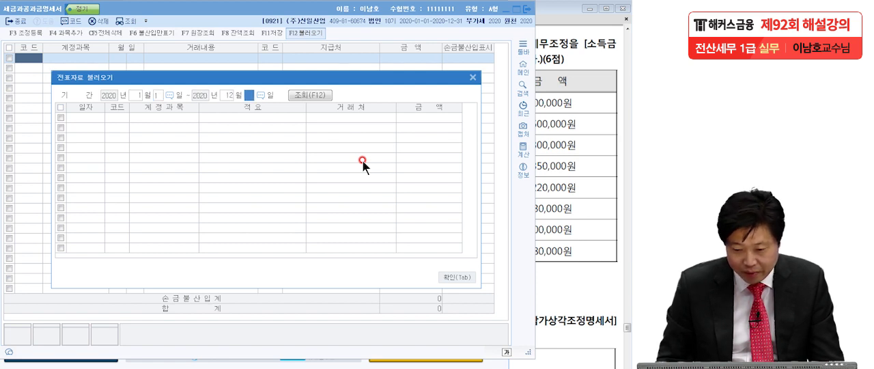
pyautogui.write('31')
pyautogui.press('Return')
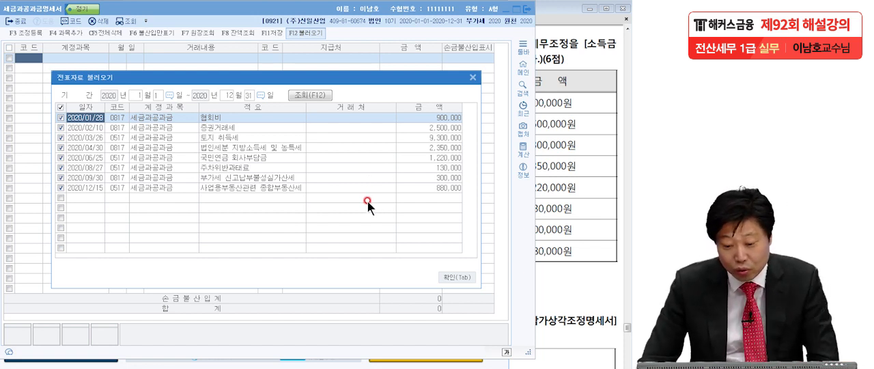
pyautogui.click(454, 277)
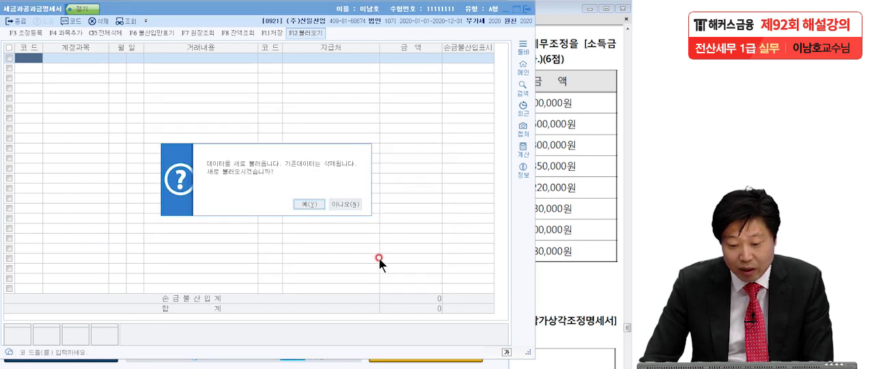
pyautogui.click(316, 204)
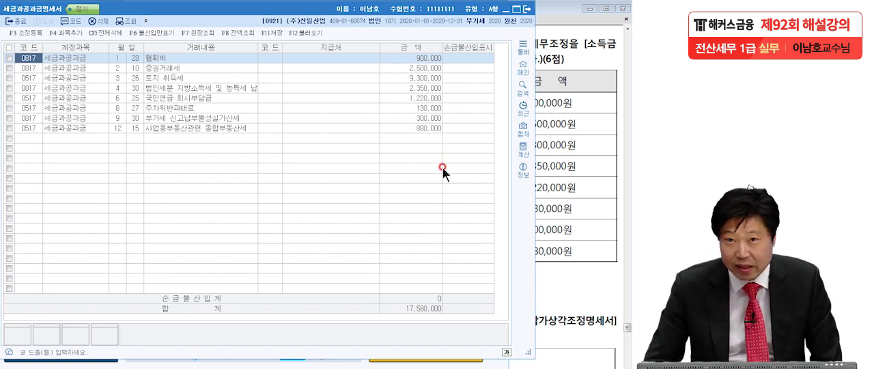
# Switch to the exam PDF, circle the 3월 26일 토지 취득세 amount with the pen, and annotate it (유보)
pyautogui.click(455, 60)
pyautogui.click(567, 100)
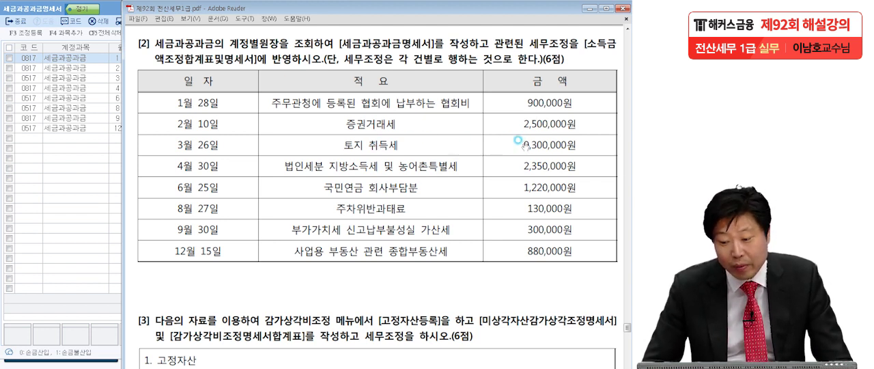
pyautogui.click(79, 173)
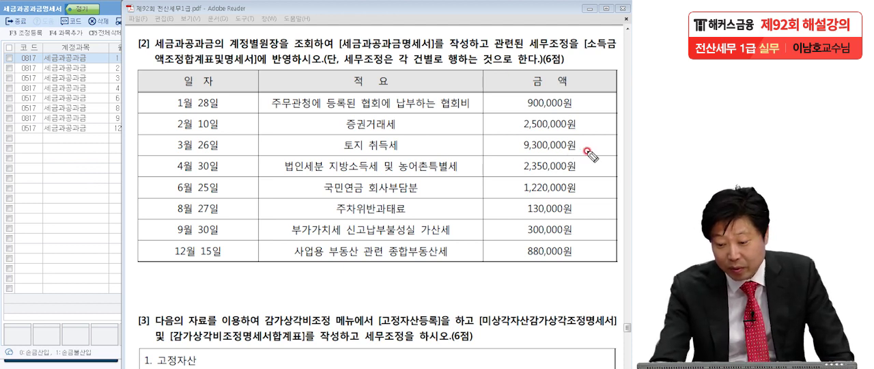
pyautogui.moveTo(515, 145); pyautogui.dragTo(493, 156)
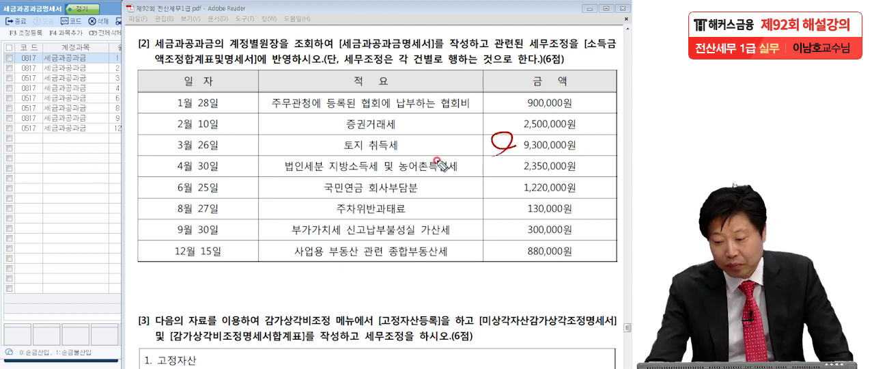
pyautogui.moveTo(588, 135); pyautogui.dragTo(585, 155)
pyautogui.moveTo(598, 132); pyautogui.dragTo(606, 133)
pyautogui.moveTo(590, 144); pyautogui.dragTo(613, 140)
pyautogui.moveTo(600, 142)
pyautogui.mouseDown()
pyautogui.moveTo(596, 156)
pyautogui.moveTo(618, 144)
pyautogui.moveTo(627, 158)
pyautogui.mouseUp()
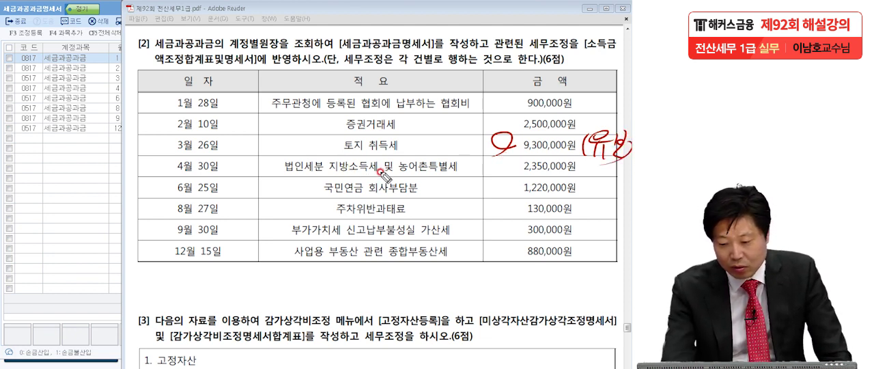
# Circle the 4월 30일 법인세분 지방소득세 및 농어촌특별세 and 8월 27일 주차위반과태료 amounts and annotate both (기.사)
pyautogui.moveTo(512, 165)
pyautogui.mouseDown()
pyautogui.moveTo(502, 179)
pyautogui.moveTo(495, 157)
pyautogui.mouseUp()
pyautogui.moveTo(582, 165); pyautogui.dragTo(624, 186)
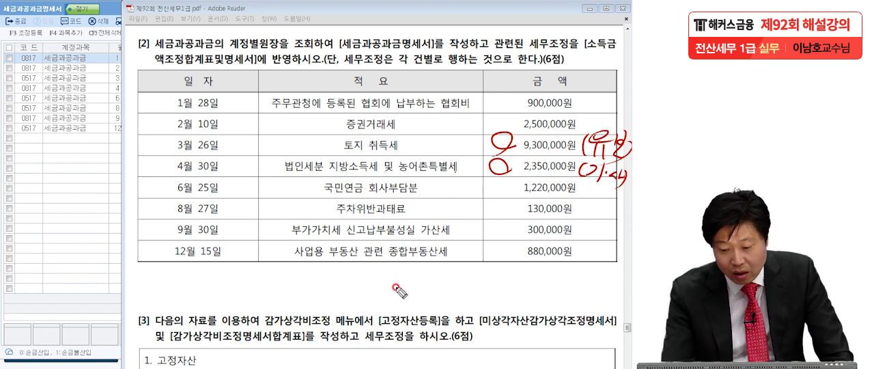
pyautogui.moveTo(519, 203)
pyautogui.mouseDown()
pyautogui.moveTo(489, 211)
pyautogui.moveTo(517, 202)
pyautogui.mouseUp()
pyautogui.moveTo(575, 205); pyautogui.dragTo(578, 220)
pyautogui.moveTo(589, 198)
pyautogui.mouseDown()
pyautogui.moveTo(606, 217)
pyautogui.moveTo(620, 205)
pyautogui.moveTo(627, 222)
pyautogui.mouseUp()
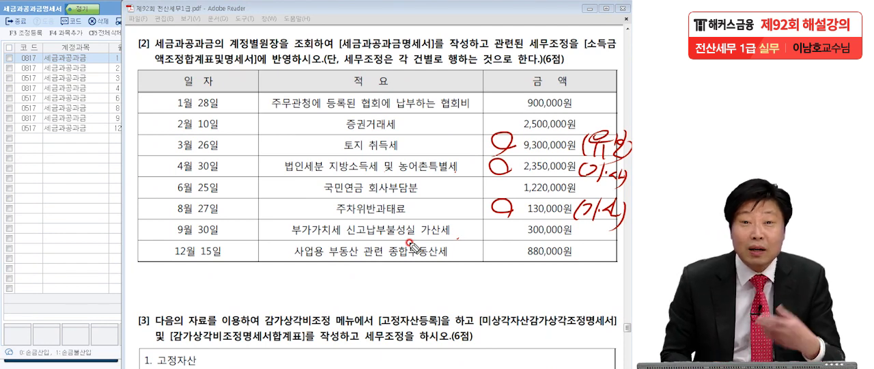
# Circle the 9월 30일 부가가치세 신고납부불성실 가산세 amount and annotate it (기.사)
pyautogui.moveTo(516, 225)
pyautogui.mouseDown()
pyautogui.moveTo(505, 236)
pyautogui.moveTo(514, 237)
pyautogui.mouseUp()
pyautogui.moveTo(582, 226); pyautogui.dragTo(579, 241)
pyautogui.moveTo(585, 227); pyautogui.dragTo(599, 239)
pyautogui.moveTo(603, 233); pyautogui.dragTo(612, 240)
pyautogui.moveTo(616, 220); pyautogui.dragTo(617, 240)
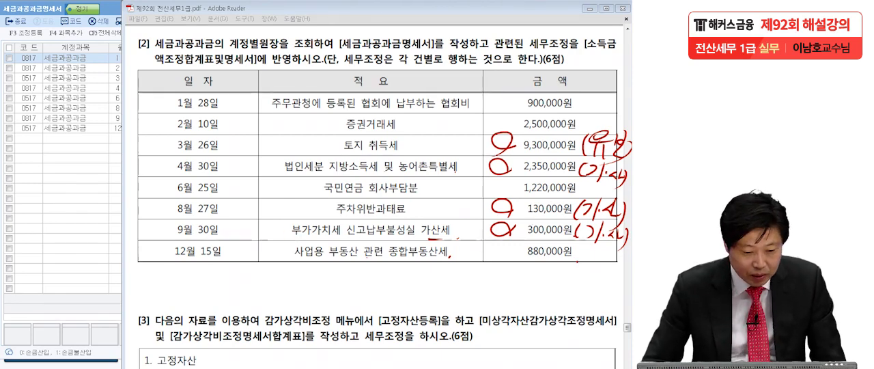
# Switch to the 세금과공과금명세서 and mark the 토지 취득세 and 법인세분 지방소득세 및 농특세 납부 rows as 손금불산입
pyautogui.click(13, 145)
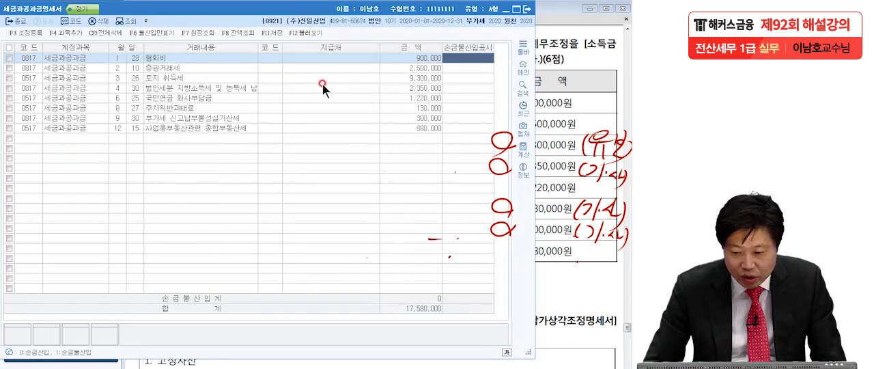
pyautogui.click(472, 79)
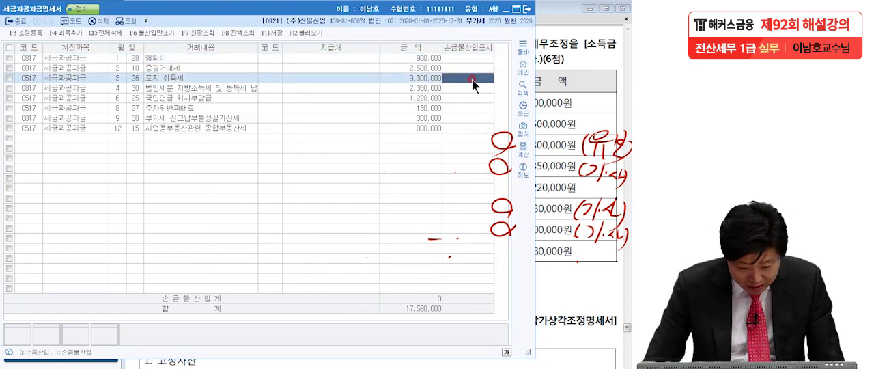
pyautogui.press('1')
pyautogui.press('Return')
pyautogui.click(467, 88)
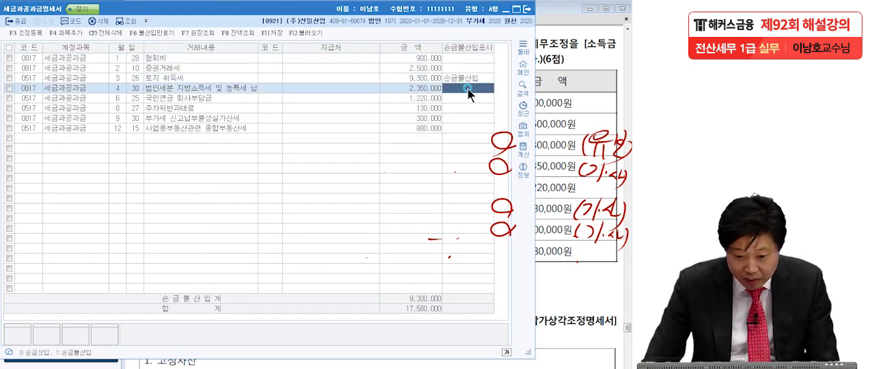
pyautogui.press('1')
pyautogui.press('Return')
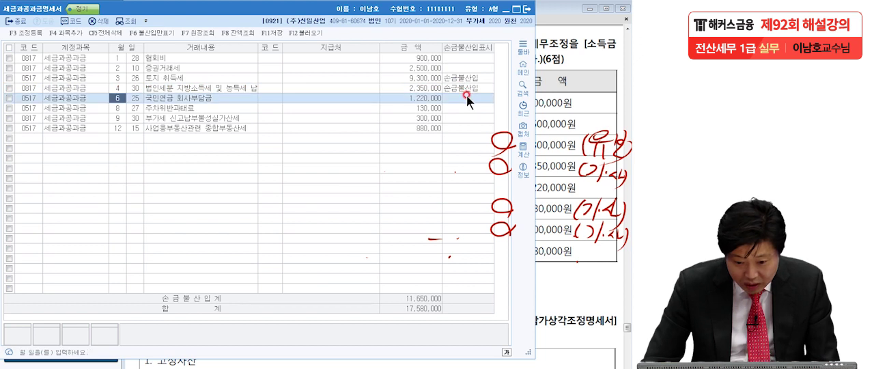
# Mark the 주차위반과태료 and 부가세 신고납부불성실가산세 rows as 손금불산입
pyautogui.click(464, 105)
pyautogui.click(464, 110)
pyautogui.press('1')
pyautogui.press('Return')
pyautogui.click(464, 119)
pyautogui.press('1')
pyautogui.press('Return')
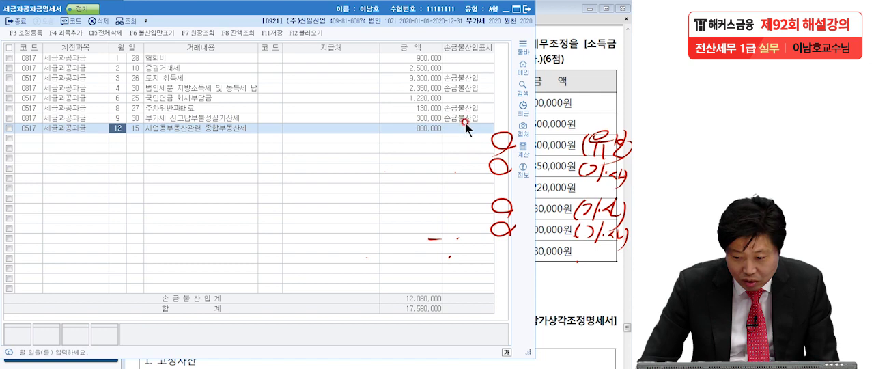
# Open 조정 등록 for the statement and move the dialog down to uncover the first voucher rows
pyautogui.click(18, 35)
pyautogui.moveTo(154, 5); pyautogui.dragTo(166, 92)
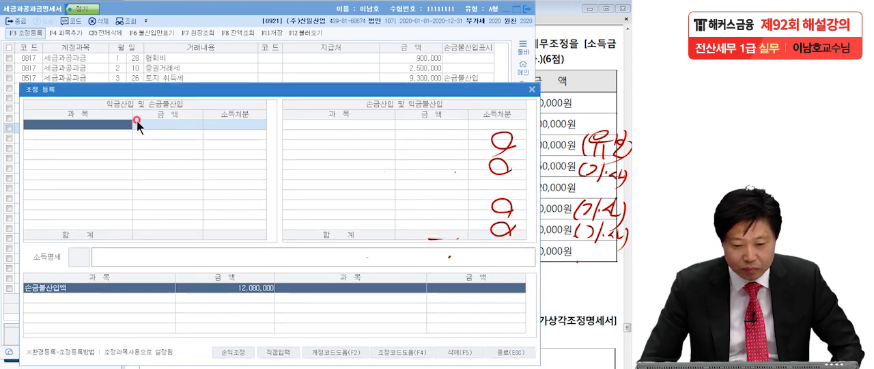
pyautogui.write('토지')
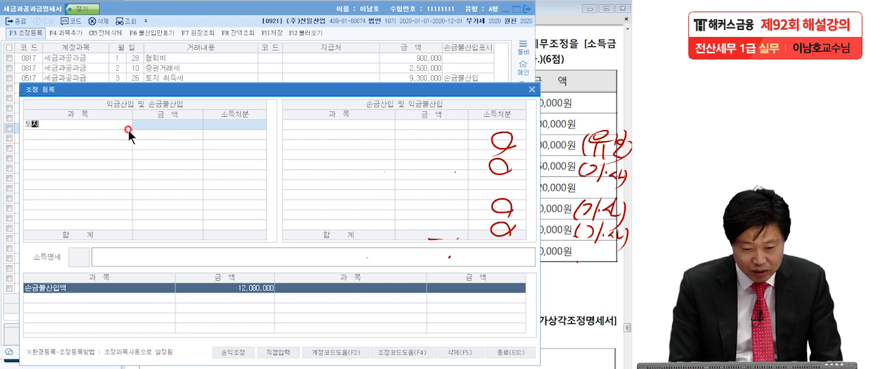
pyautogui.write(' 취득세')
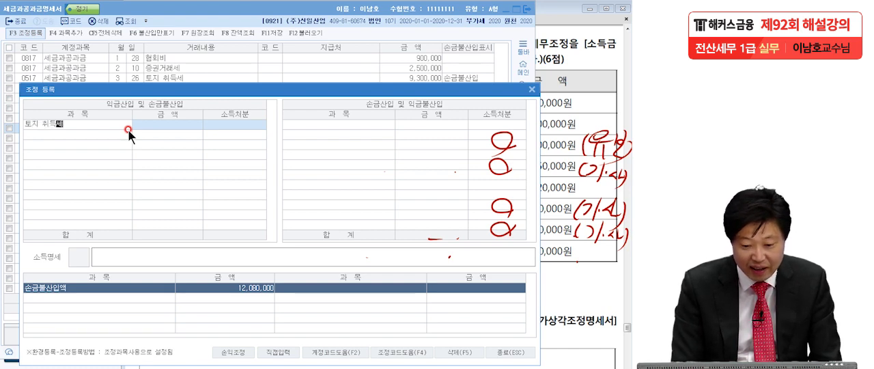
pyautogui.press('Return')
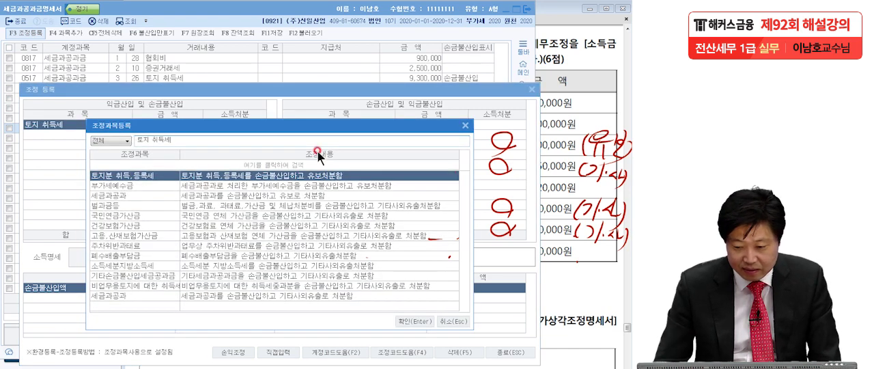
pyautogui.click(466, 126)
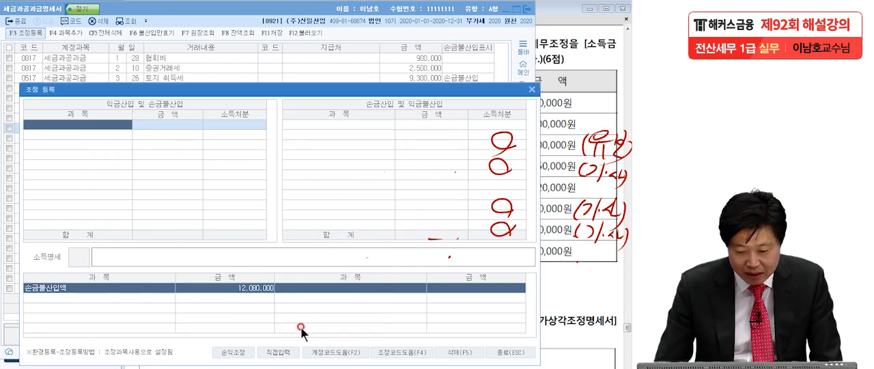
# Using direct entry, register 토지 취득세 of 9,300,000 under 익금산입 및 손금불산입 with disposition 유보발생
pyautogui.click(280, 352)
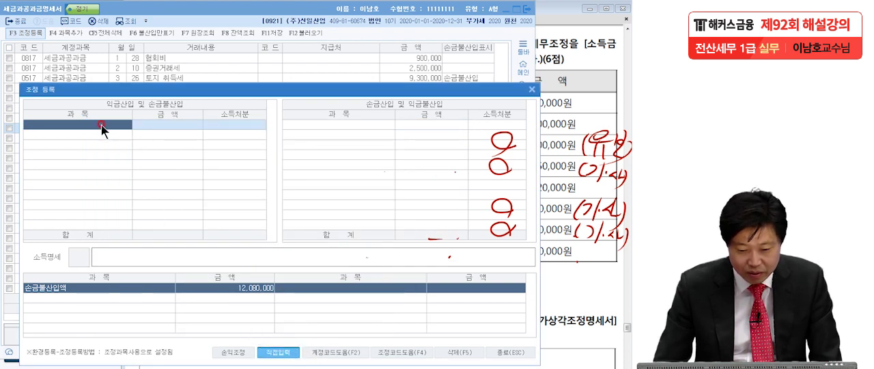
pyautogui.write('토지 취득세')
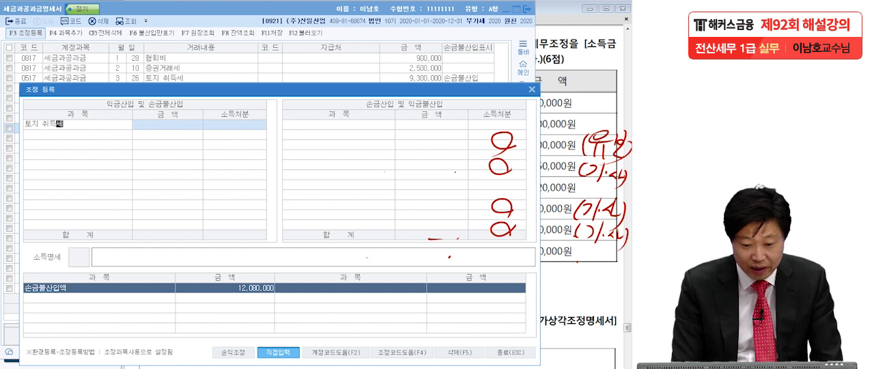
pyautogui.press('Return')
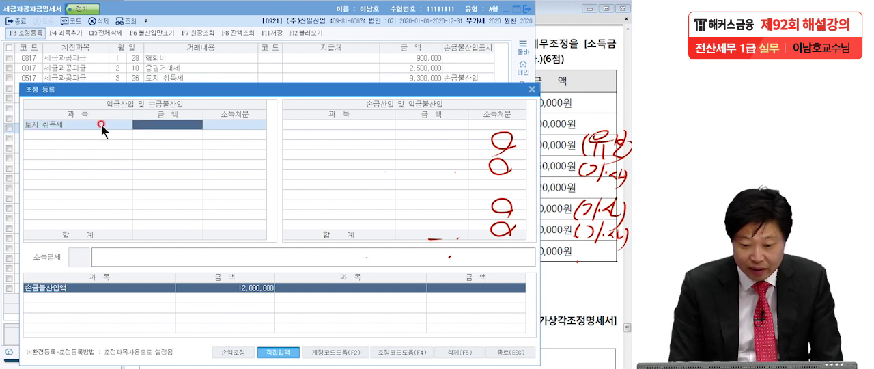
pyautogui.write('9')
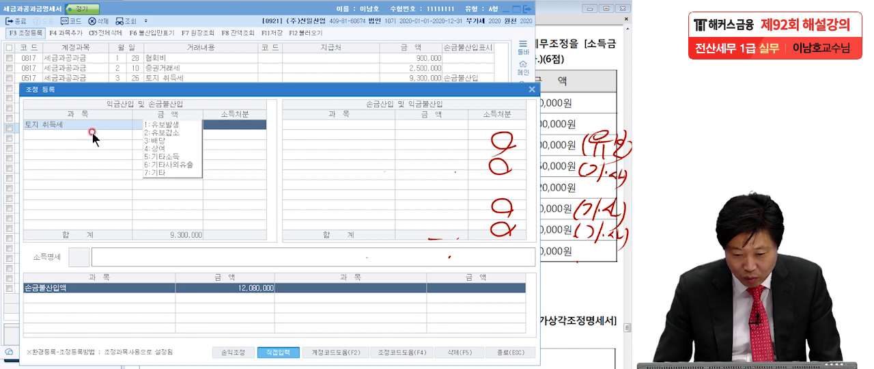
pyautogui.click(163, 127)
pyautogui.click(95, 134)
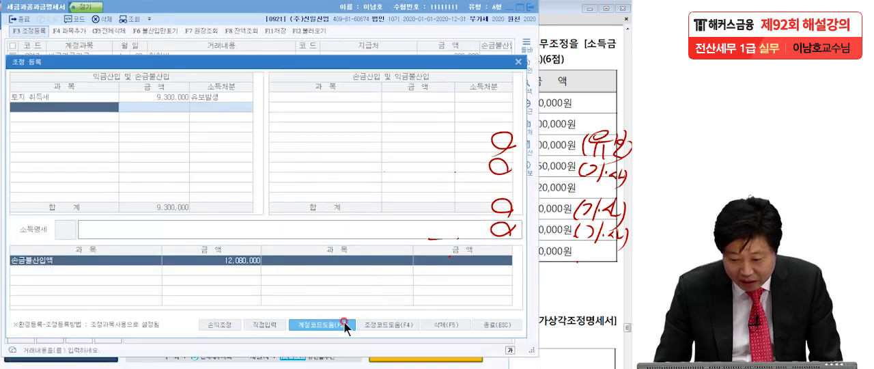
# Register 법인세분 지방소득세 및 농특세 납부 of 2,350,000 under 익금산입 및 손금불산입 with disposition 기타사외유출
pyautogui.moveTo(276, 62); pyautogui.dragTo(284, 102)
pyautogui.write('법')
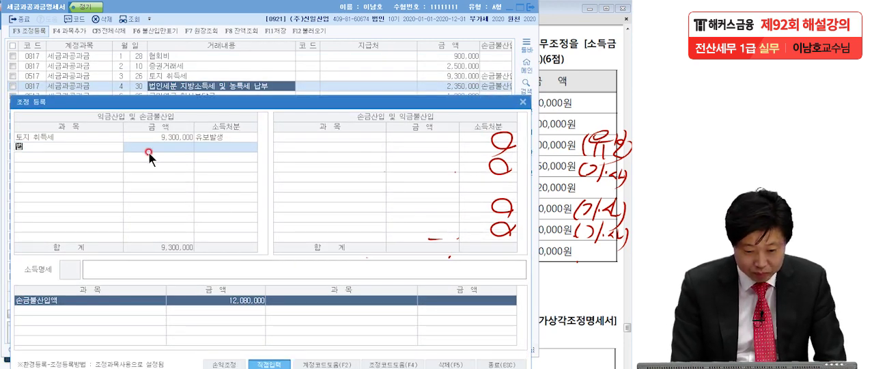
pyautogui.write('인세분 ')
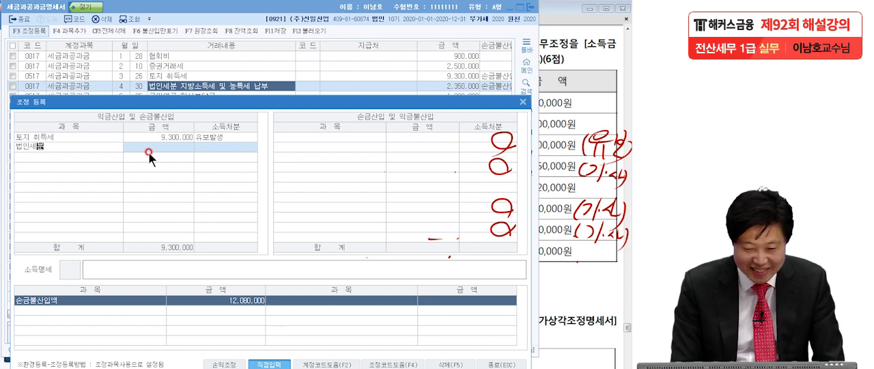
pyautogui.write('지방소득')
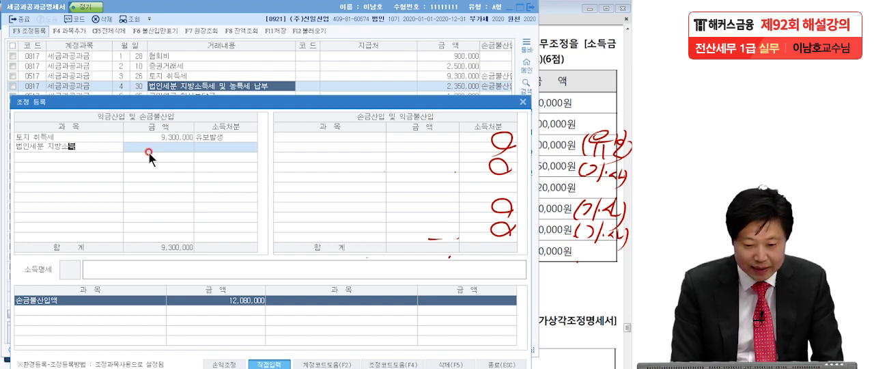
pyautogui.write('세 및 농')
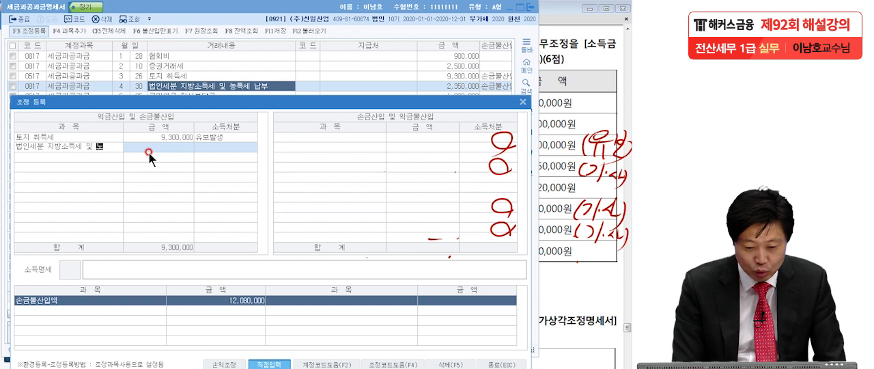
pyautogui.write('특세 ')
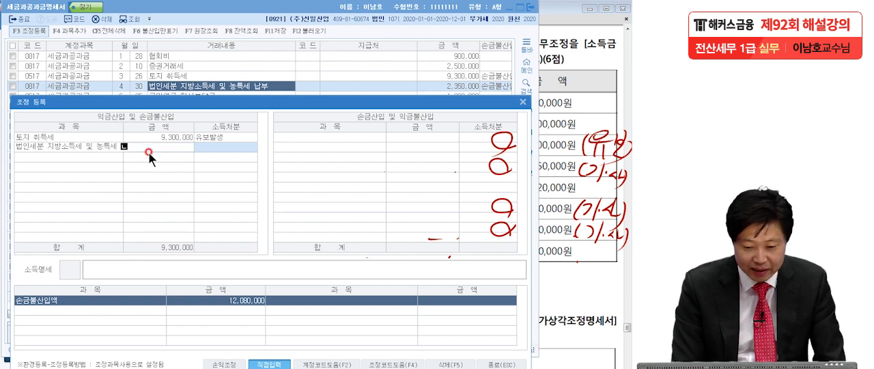
pyautogui.write('납부')
pyautogui.press('Return')
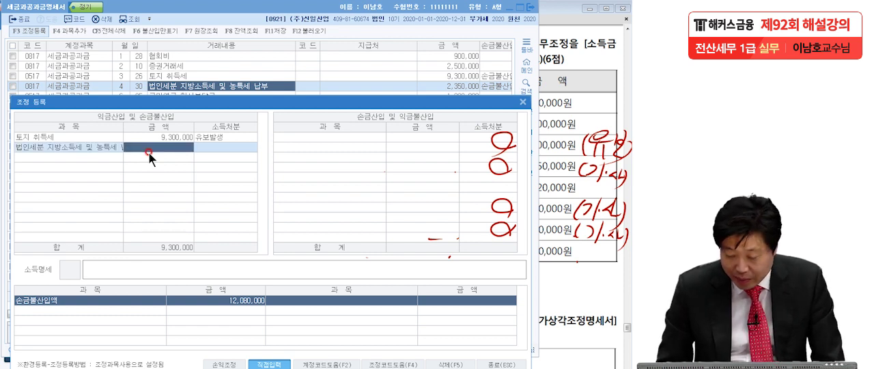
pyautogui.write('2350')
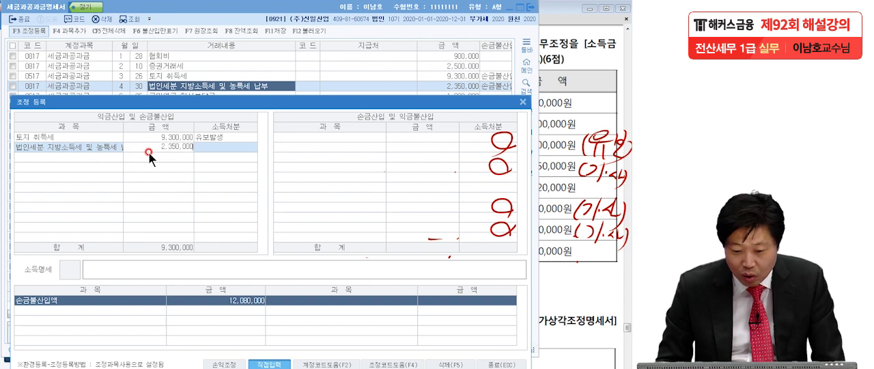
pyautogui.write('000')
pyautogui.press('Return')
pyautogui.click(160, 186)
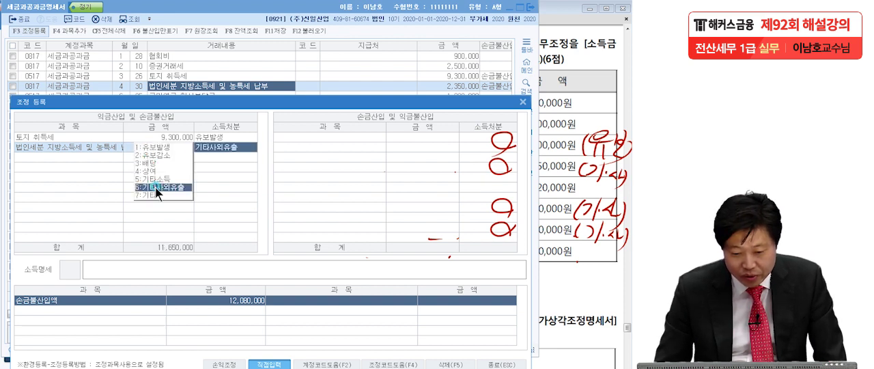
pyautogui.click(83, 157)
# Register 주차위반과태료 of 130,000 under 익금산입 및 손금불산입 with disposition 기타사외유출
pyautogui.moveTo(201, 104)
pyautogui.mouseDown()
pyautogui.moveTo(204, 136)
pyautogui.moveTo(206, 119)
pyautogui.mouseUp()
pyautogui.click(148, 171)
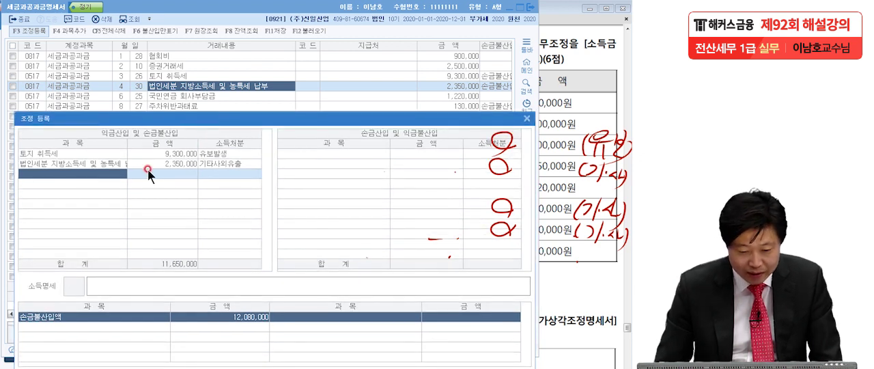
pyautogui.write('주차위')
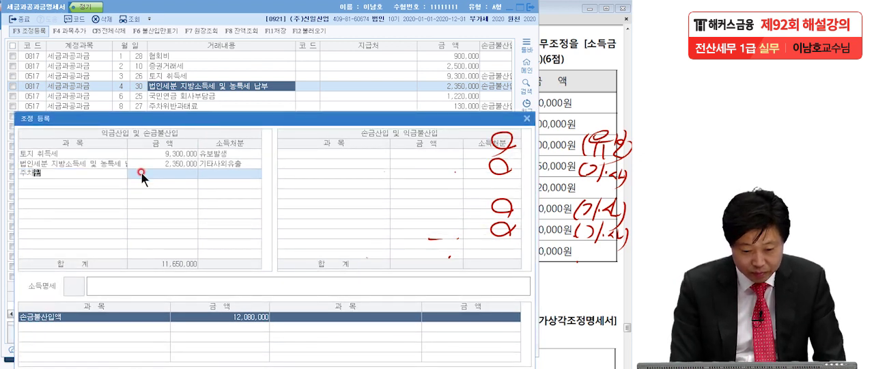
pyautogui.write('반과태료')
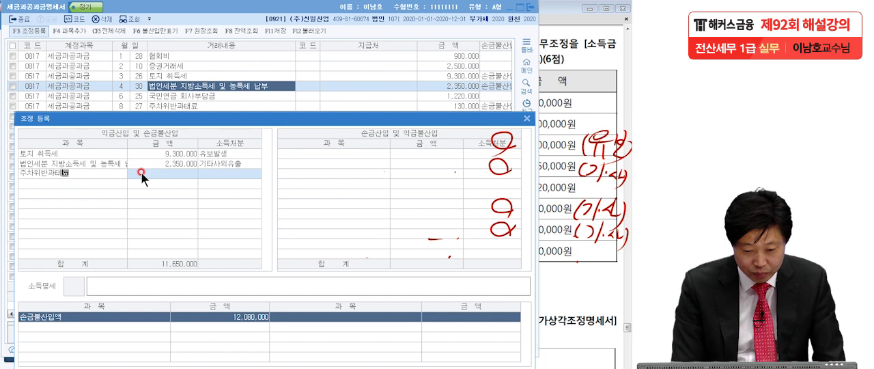
pyautogui.press('Return')
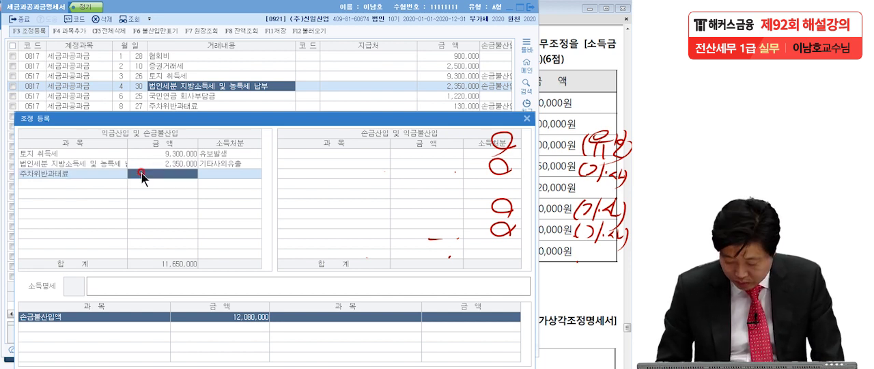
pyautogui.write('130,000')
pyautogui.press('Return')
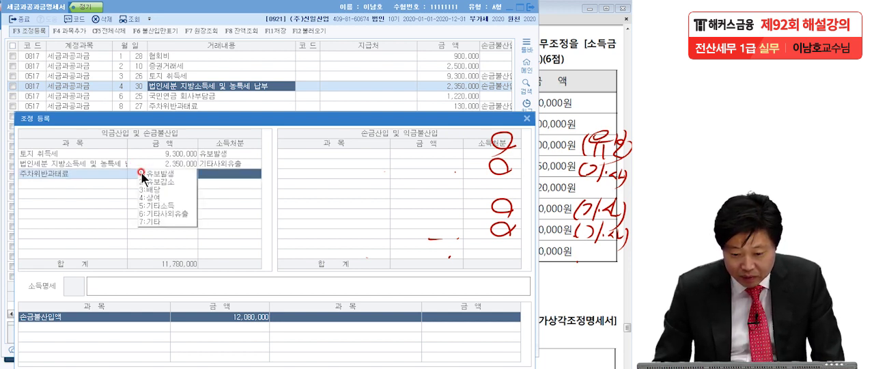
pyautogui.click(156, 209)
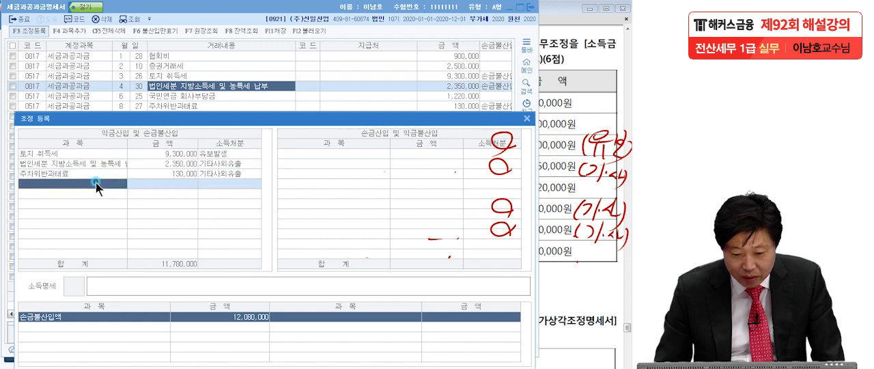
# Register 부가세 신고납부불성실가산세 of 300,000 under 익금산입 및 손금불산입 with disposition 기타사외유출
pyautogui.moveTo(172, 127)
pyautogui.mouseDown()
pyautogui.moveTo(172, 146)
pyautogui.moveTo(172, 135)
pyautogui.mouseUp()
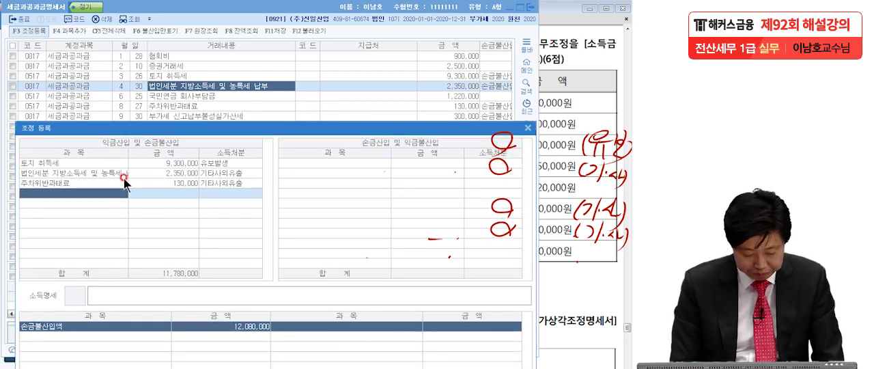
pyautogui.write('부가세 신고납')
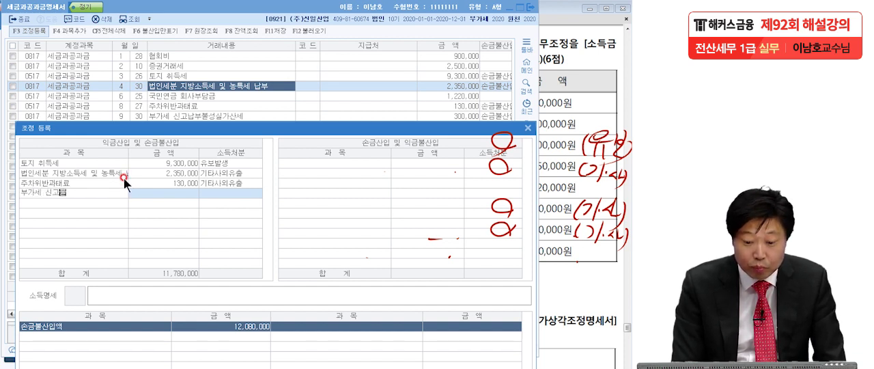
pyautogui.write('부')
pyautogui.write('불성')
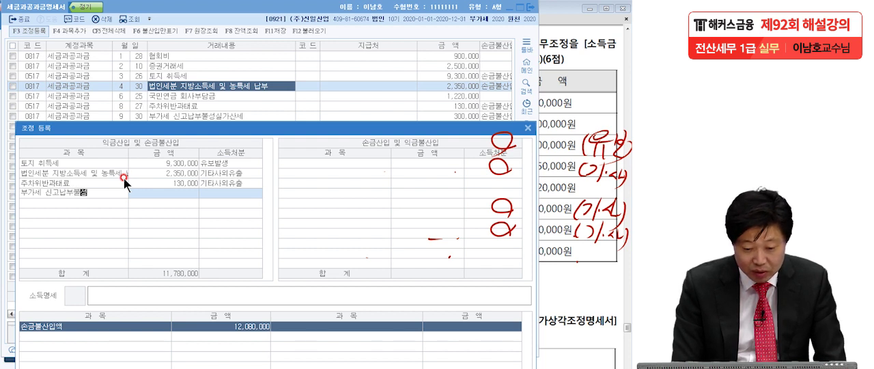
pyautogui.write('실가산세')
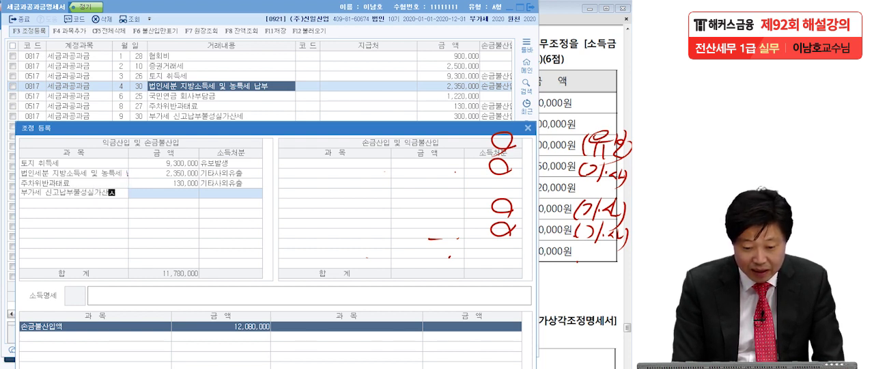
pyautogui.press('Return')
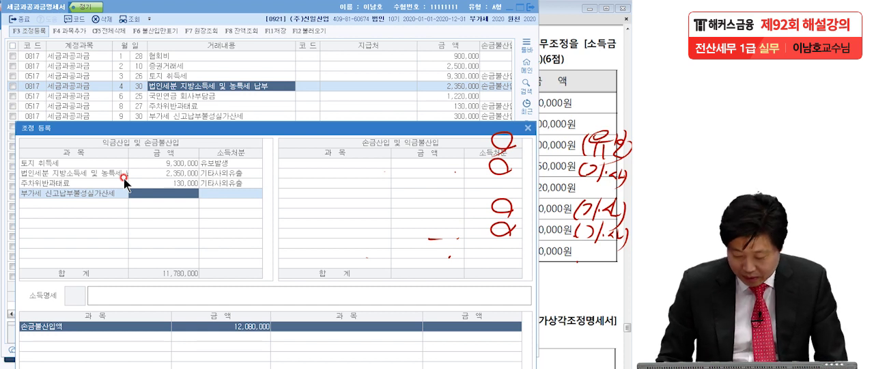
pyautogui.write('300,000')
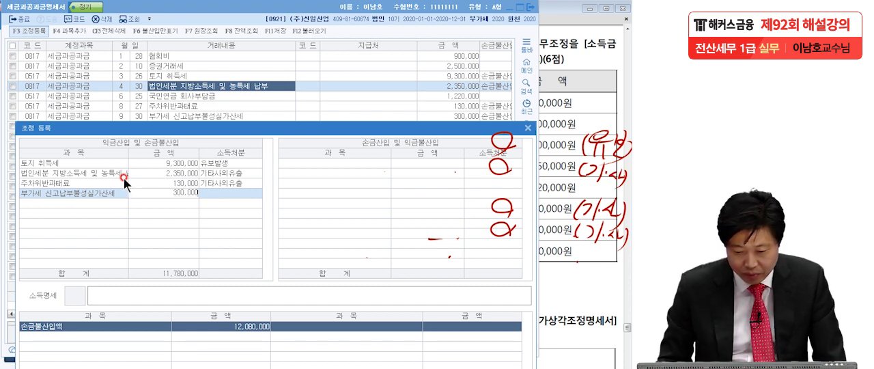
pyautogui.press('Return')
pyautogui.click(189, 233)
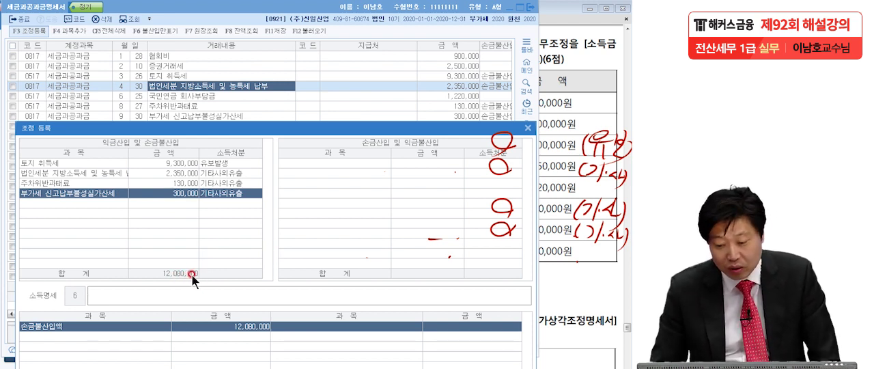
# Exit 조정 등록 and close the 세금과공과금명세서, narrowing the 지급처 column to check the full 손금불산입표시 column
pyautogui.moveTo(220, 129); pyautogui.dragTo(220, 43)
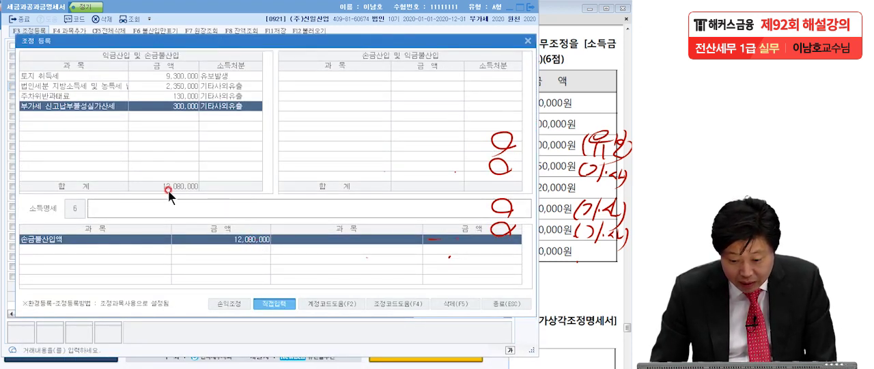
pyautogui.click(161, 116)
pyautogui.click(506, 303)
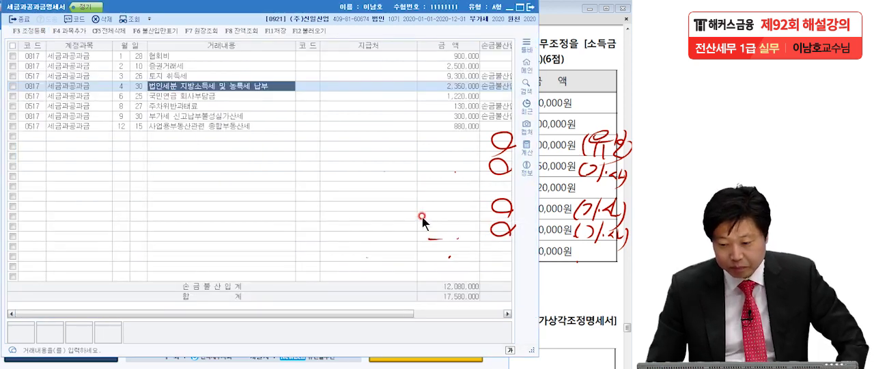
pyautogui.moveTo(416, 45); pyautogui.dragTo(383, 45)
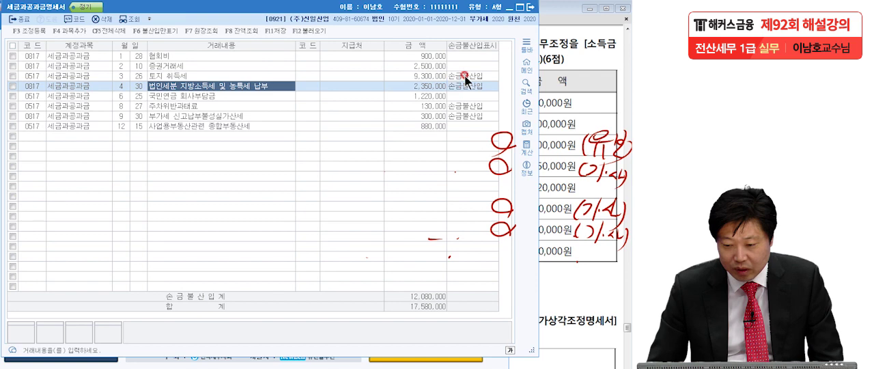
pyautogui.click(530, 8)
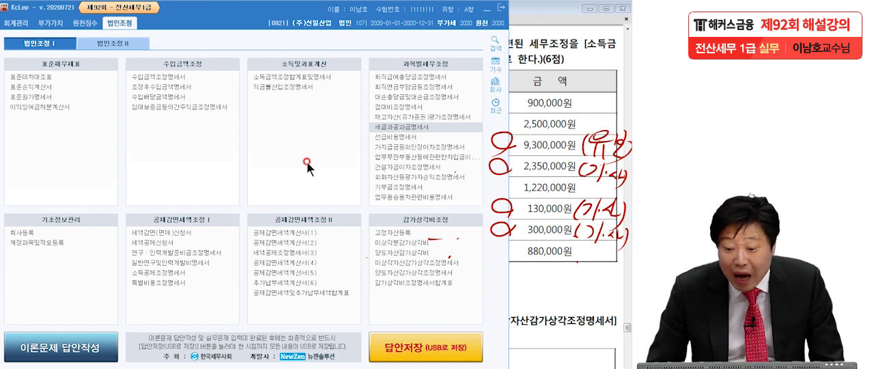
# Switch to the exam PDF in Adobe Reader and go to question [3] on the depreciation adjustment
pyautogui.click(540, 156)
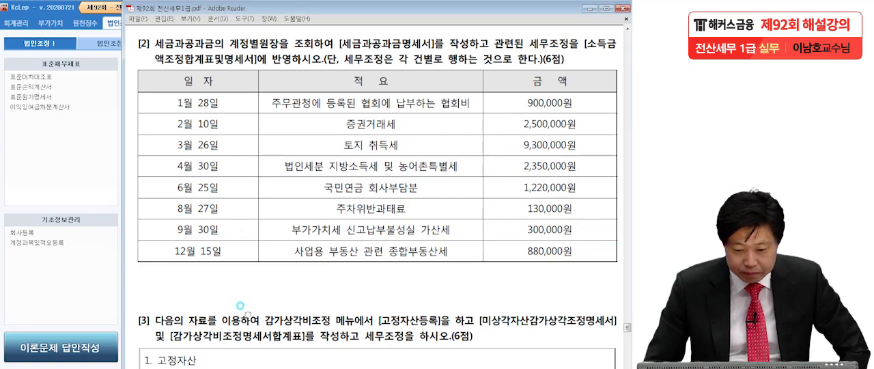
pyautogui.scroll(-4, 248, 95)
pyautogui.moveTo(284, 188); pyautogui.dragTo(285, 188)
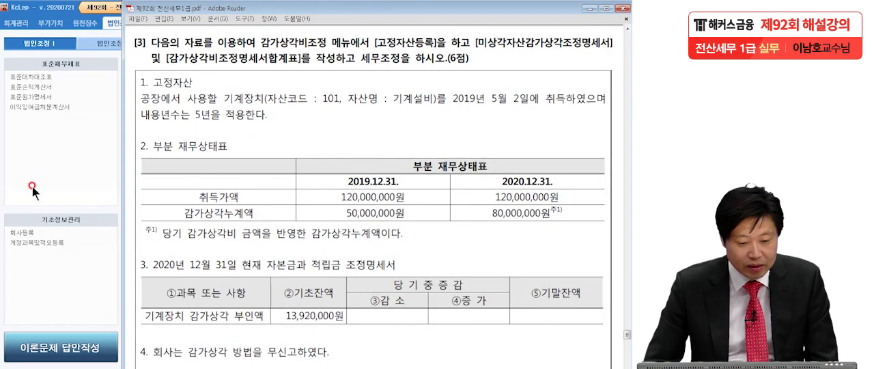
# Underline the required forms, 세무조정, the 2019년 5월 2일 acquisition date and the 5년 useful life in question [3], and clear the marks
pyautogui.click(87, 239)
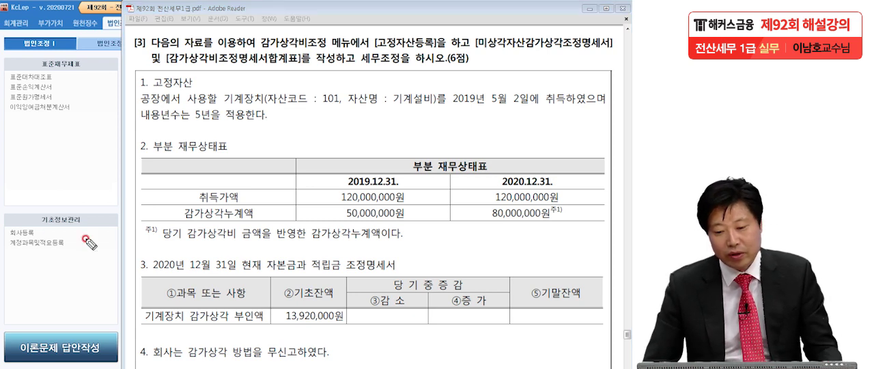
pyautogui.moveTo(373, 47); pyautogui.dragTo(438, 50)
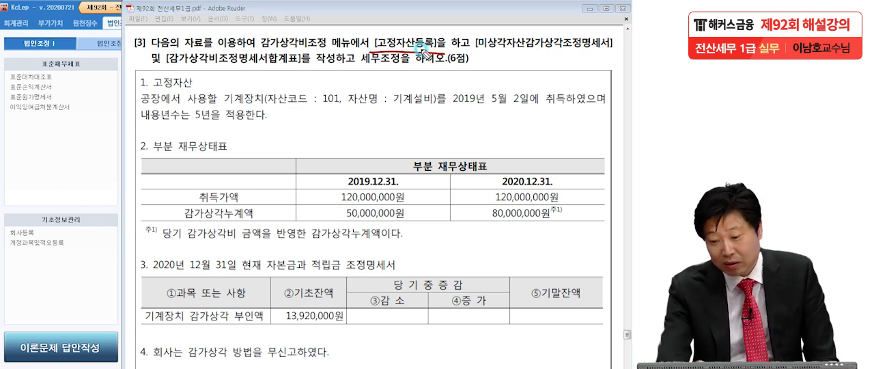
pyautogui.moveTo(473, 54); pyautogui.dragTo(614, 50)
pyautogui.moveTo(166, 69); pyautogui.dragTo(299, 64)
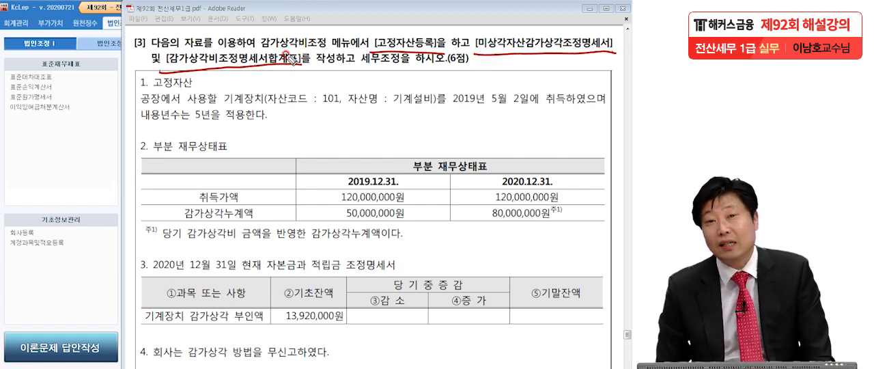
pyautogui.moveTo(365, 66); pyautogui.dragTo(400, 66)
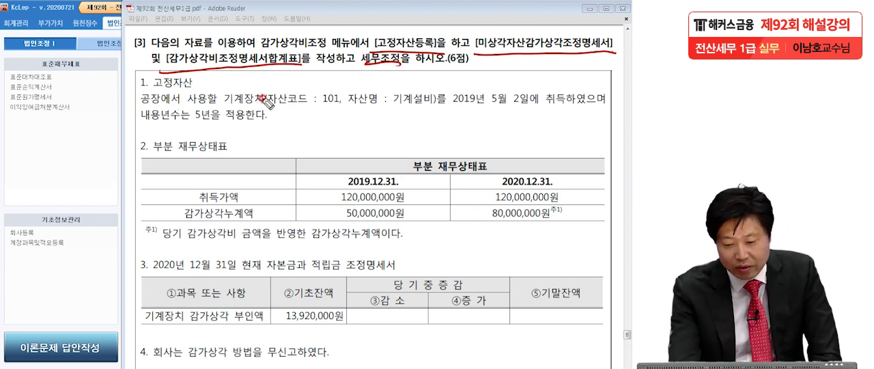
pyautogui.moveTo(438, 98)
pyautogui.mouseDown()
pyautogui.moveTo(436, 105)
pyautogui.moveTo(530, 109)
pyautogui.mouseUp()
pyautogui.click(569, 115)
pyautogui.moveTo(202, 122); pyautogui.dragTo(219, 125)
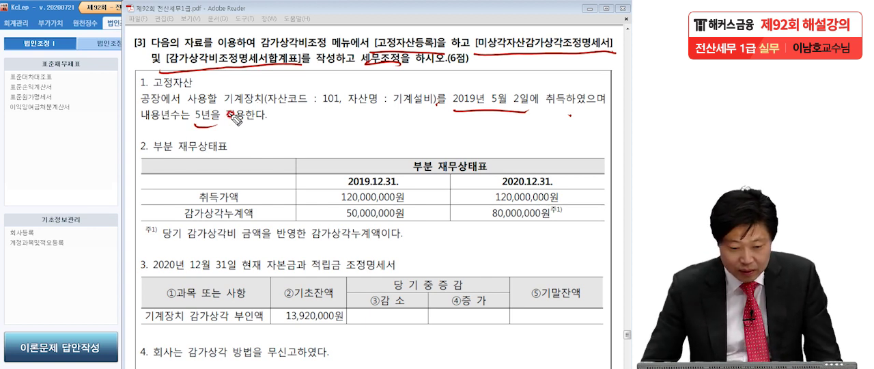
pyautogui.press('Escape')
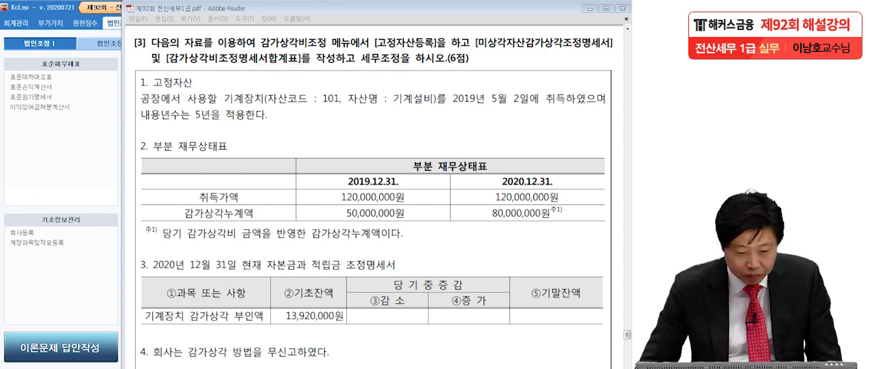
# Underline the 취득가액 and 감가상각누계액 figures for both years and the 당기 감가상각비 note under the partial balance sheet
pyautogui.scroll(-2, 252, 191)
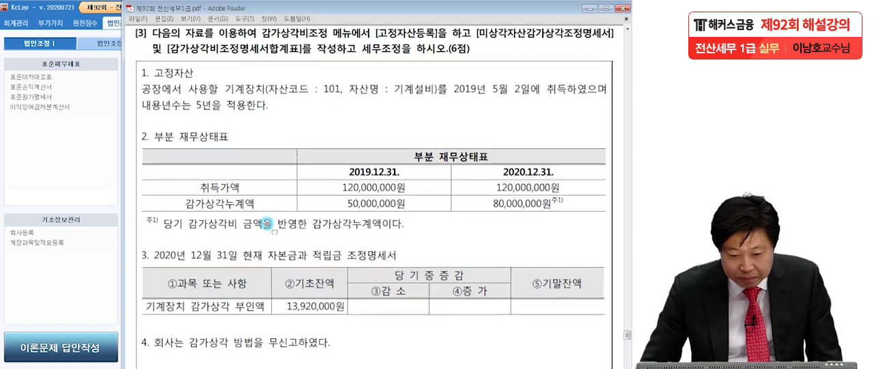
pyautogui.moveTo(268, 187); pyautogui.dragTo(267, 191)
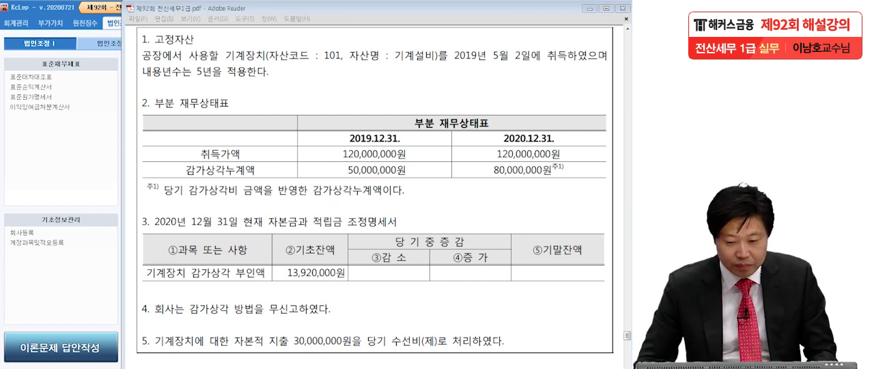
pyautogui.click(415, 134)
pyautogui.moveTo(329, 159); pyautogui.dragTo(416, 156)
pyautogui.moveTo(332, 178); pyautogui.dragTo(402, 172)
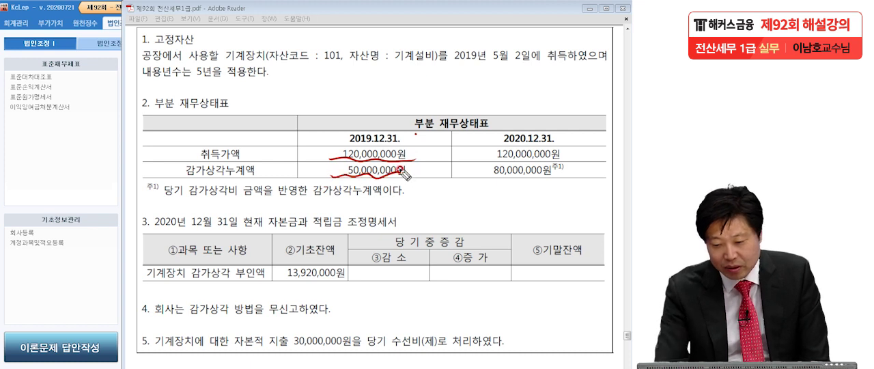
pyautogui.moveTo(478, 151); pyautogui.dragTo(582, 158)
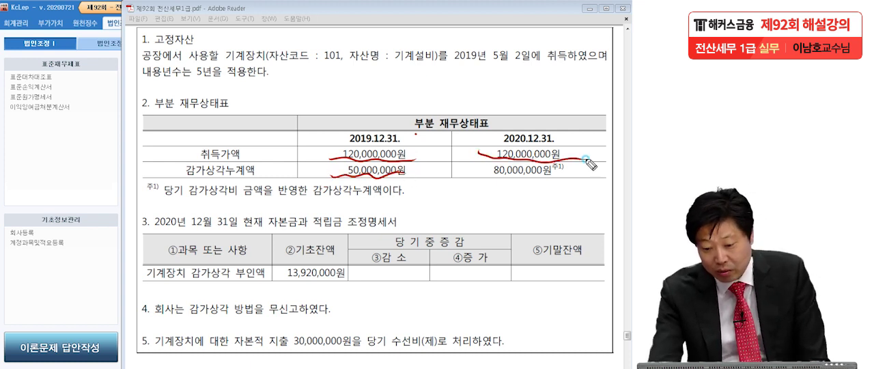
pyautogui.moveTo(483, 170); pyautogui.dragTo(559, 179)
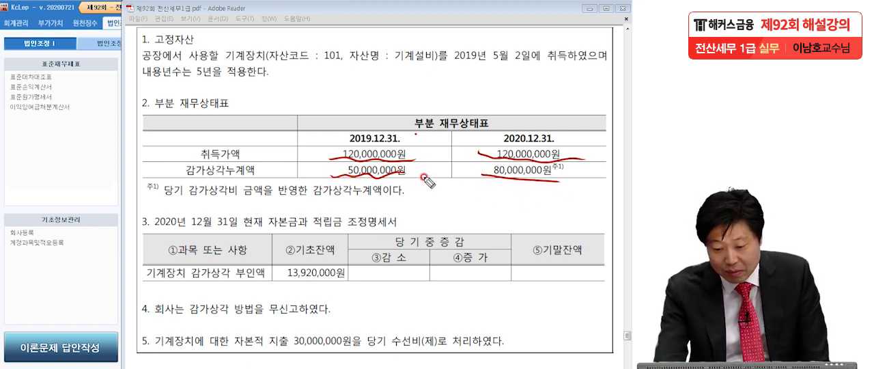
pyautogui.moveTo(165, 198); pyautogui.dragTo(254, 199)
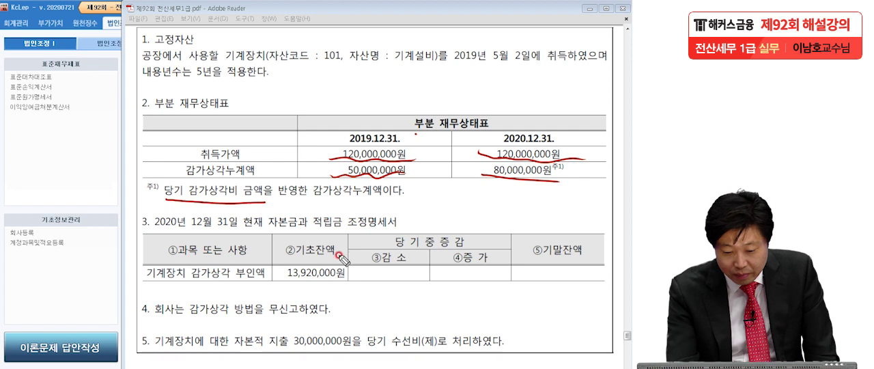
# Mark the 자본금과 적립금 조정명세서 heading, the 13,920,000원 opening 기계장치 부인액, its blank change columns and the 자본적 지출 expensed as 수선비
pyautogui.moveTo(153, 231); pyautogui.dragTo(401, 234)
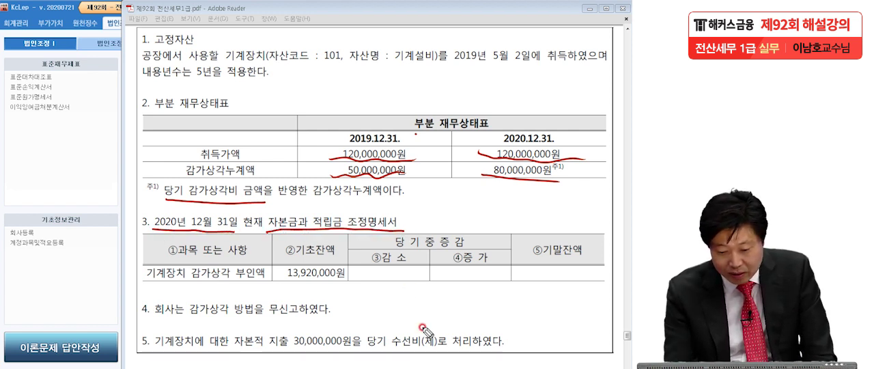
pyautogui.moveTo(342, 280)
pyautogui.mouseDown()
pyautogui.moveTo(280, 270)
pyautogui.moveTo(362, 287)
pyautogui.moveTo(300, 295)
pyautogui.mouseUp()
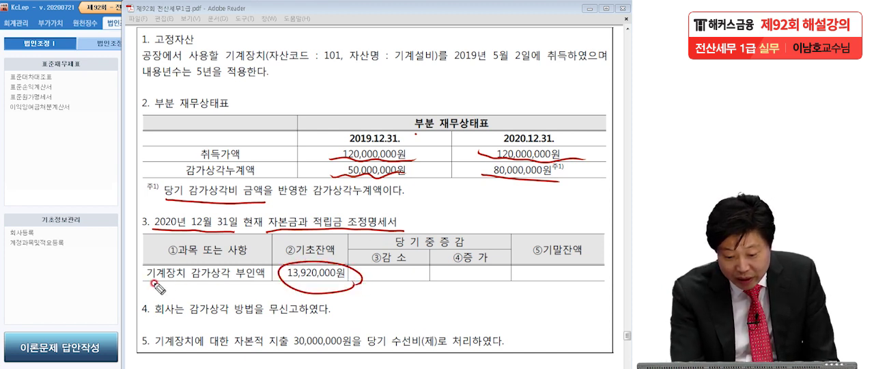
pyautogui.moveTo(144, 287); pyautogui.dragTo(216, 283)
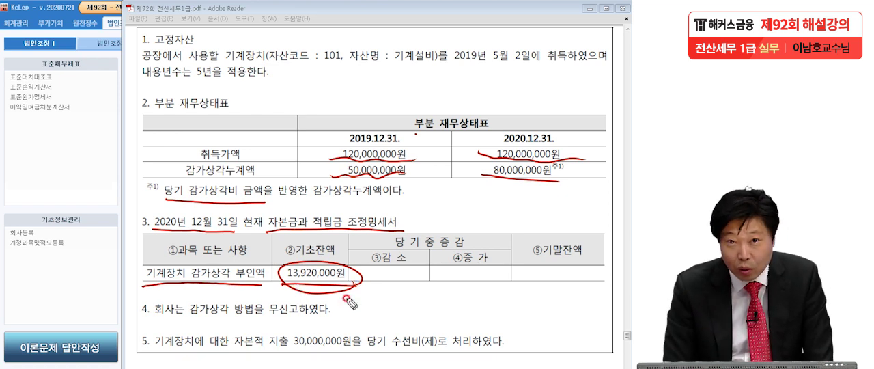
pyautogui.moveTo(373, 282); pyautogui.dragTo(511, 280)
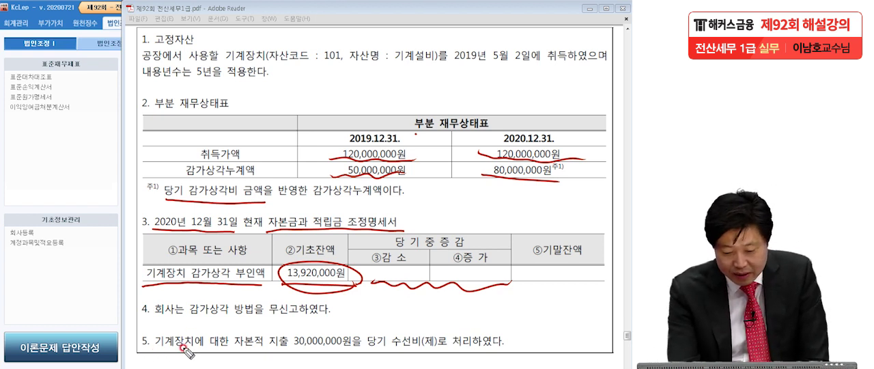
pyautogui.moveTo(236, 349); pyautogui.dragTo(513, 344)
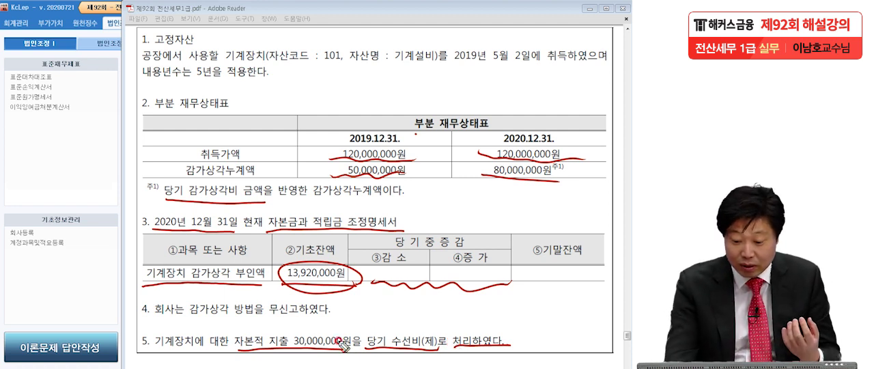
pyautogui.moveTo(232, 353); pyautogui.dragTo(346, 349)
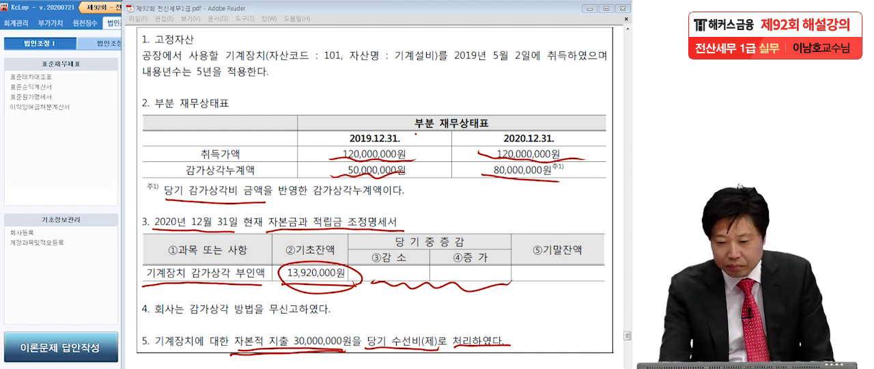
# Handwrite the 6M and 5% thresholds above the balance sheet, circle the 30,000,000원 capital expenditure, cross out 6M and underline 5% again
pyautogui.moveTo(429, 70)
pyautogui.mouseDown()
pyautogui.moveTo(423, 82)
pyautogui.moveTo(447, 75)
pyautogui.moveTo(461, 89)
pyautogui.moveTo(457, 103)
pyautogui.mouseUp()
pyautogui.moveTo(381, 85)
pyautogui.mouseDown()
pyautogui.moveTo(465, 105)
pyautogui.moveTo(463, 93)
pyautogui.moveTo(506, 96)
pyautogui.moveTo(527, 71)
pyautogui.mouseUp()
pyautogui.moveTo(555, 65)
pyautogui.mouseDown()
pyautogui.moveTo(538, 103)
pyautogui.moveTo(558, 103)
pyautogui.mouseUp()
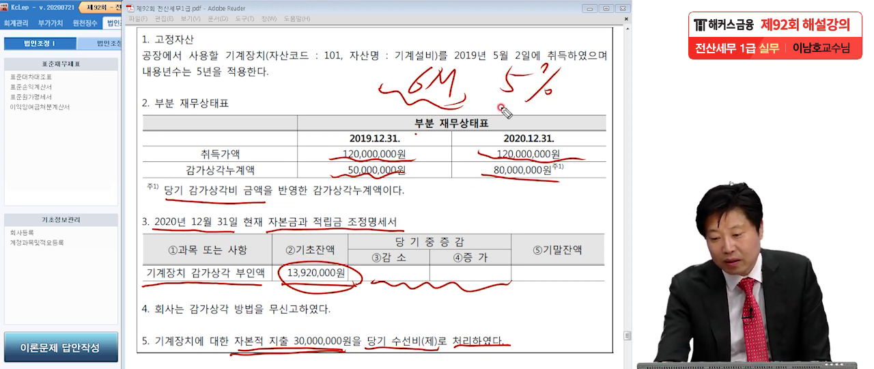
pyautogui.moveTo(495, 103); pyautogui.dragTo(554, 111)
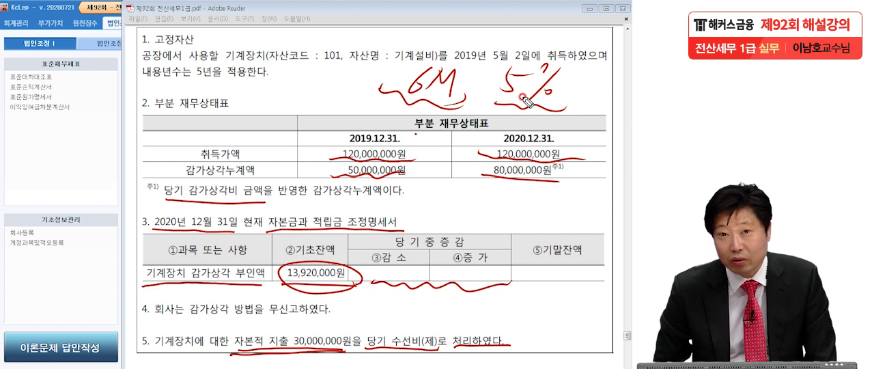
pyautogui.moveTo(392, 96); pyautogui.dragTo(449, 114)
pyautogui.moveTo(295, 355)
pyautogui.mouseDown()
pyautogui.moveTo(285, 336)
pyautogui.moveTo(321, 358)
pyautogui.mouseUp()
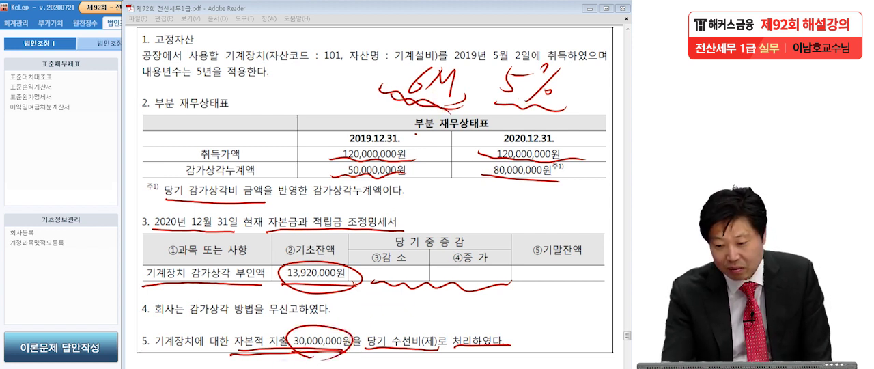
pyautogui.moveTo(438, 102)
pyautogui.mouseDown()
pyautogui.moveTo(409, 76)
pyautogui.moveTo(456, 128)
pyautogui.mouseUp()
pyautogui.moveTo(498, 103); pyautogui.dragTo(561, 104)
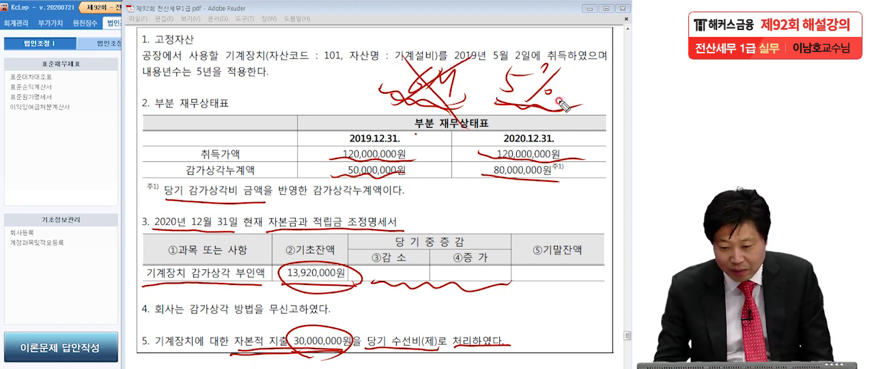
# Circle the 2019 취득가액 and 감가상각누계액, handwrite and underline 3,500,000 below the 5%, and underline the 30,000,000원 capital expenditure
pyautogui.moveTo(418, 172)
pyautogui.mouseDown()
pyautogui.moveTo(408, 181)
pyautogui.moveTo(345, 140)
pyautogui.moveTo(404, 194)
pyautogui.moveTo(360, 211)
pyautogui.mouseUp()
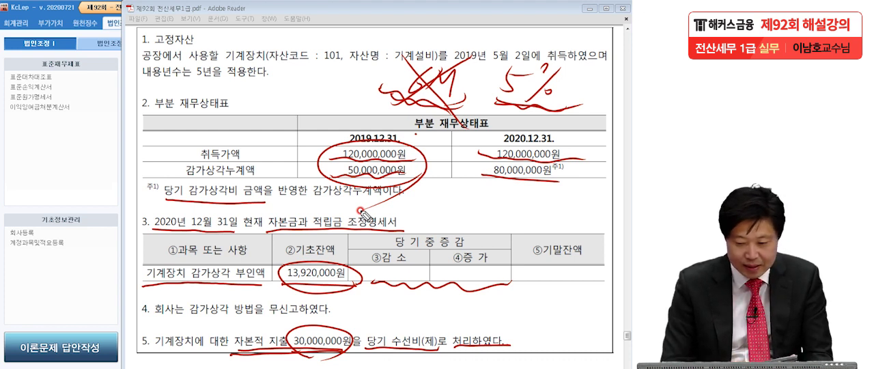
pyautogui.moveTo(538, 113)
pyautogui.mouseDown()
pyautogui.moveTo(550, 122)
pyautogui.moveTo(543, 136)
pyautogui.moveTo(598, 128)
pyautogui.moveTo(625, 136)
pyautogui.mouseUp()
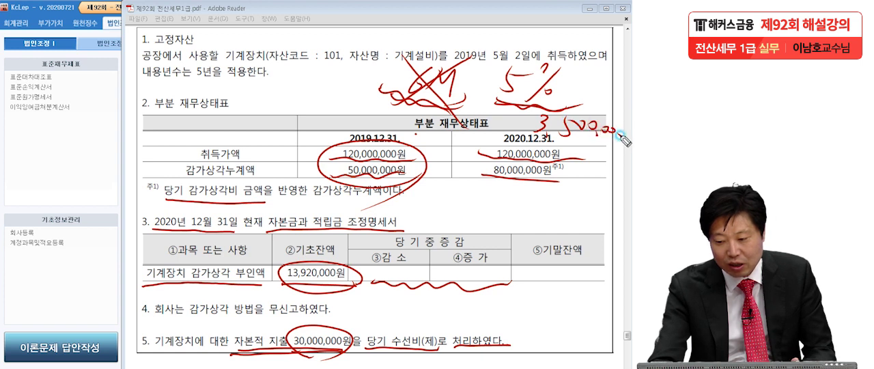
pyautogui.moveTo(540, 137); pyautogui.dragTo(616, 148)
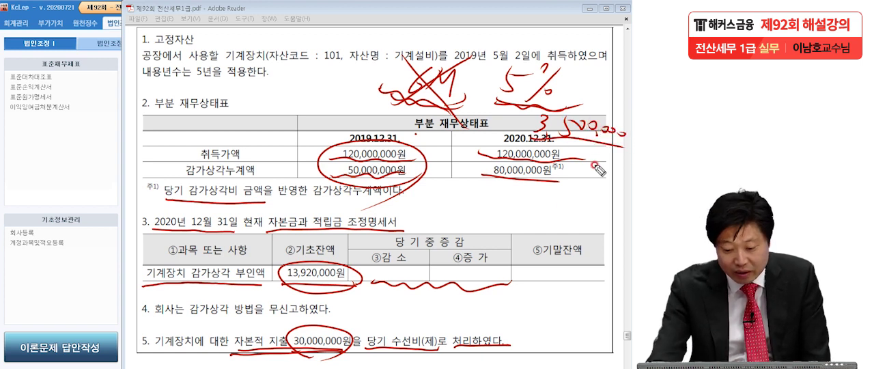
pyautogui.moveTo(292, 344); pyautogui.dragTo(343, 355)
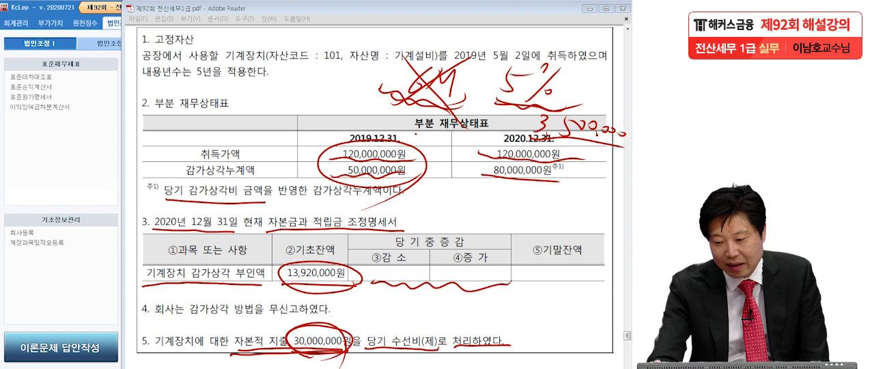
# Cross out the handwritten 5%, circle the 30,000,000원 capital expenditure repeatedly, and clear all the marks
pyautogui.moveTo(592, 43); pyautogui.dragTo(479, 119)
pyautogui.moveTo(511, 43); pyautogui.dragTo(565, 133)
pyautogui.moveTo(341, 353); pyautogui.dragTo(344, 338)
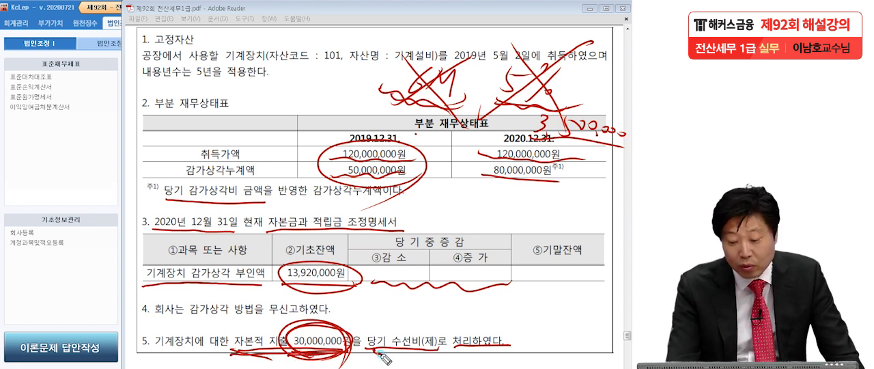
pyautogui.moveTo(345, 346)
pyautogui.mouseDown()
pyautogui.moveTo(348, 338)
pyautogui.moveTo(354, 352)
pyautogui.mouseUp()
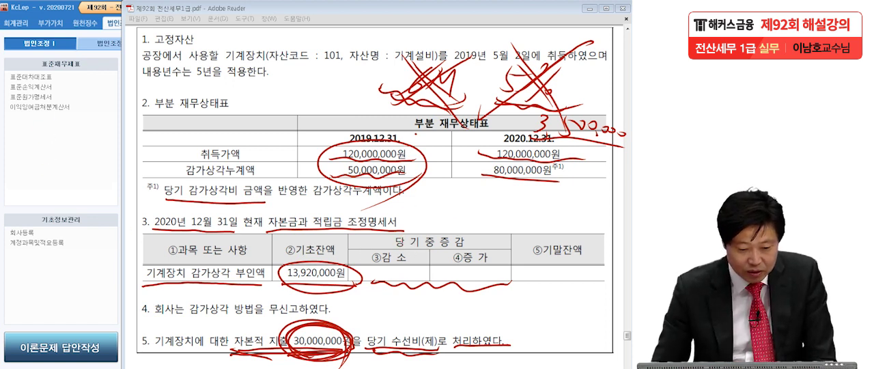
pyautogui.press('Escape')
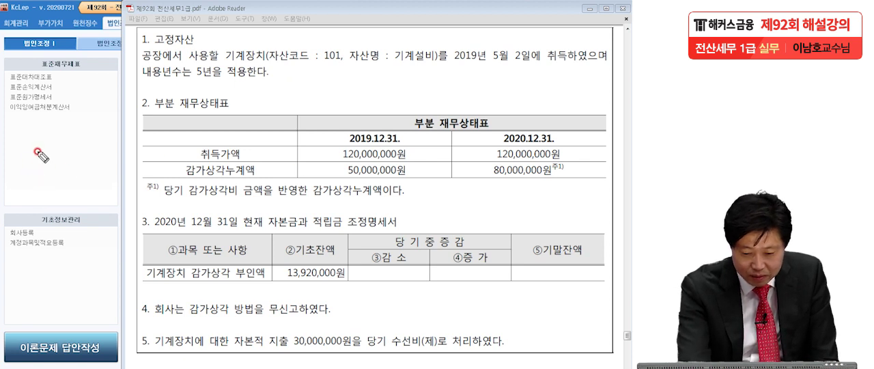
# Handwrite a circled T beside the problem followed by the bracketed expression (120M − 50M)
pyautogui.moveTo(27, 135); pyautogui.dragTo(60, 134)
pyautogui.moveTo(43, 135)
pyautogui.mouseDown()
pyautogui.moveTo(45, 158)
pyautogui.moveTo(65, 156)
pyautogui.moveTo(35, 185)
pyautogui.mouseUp()
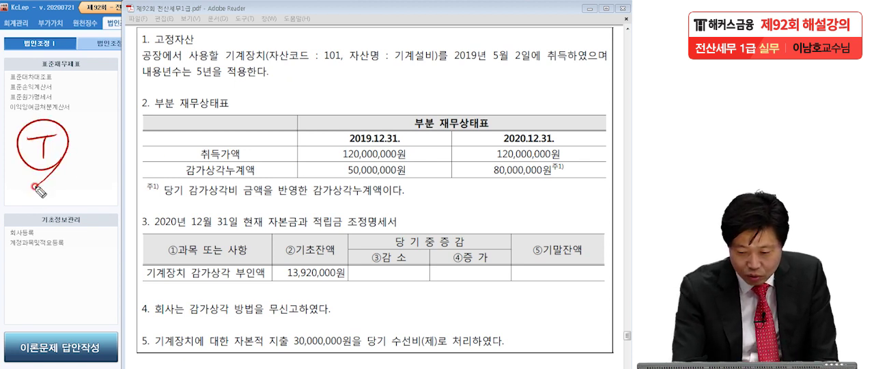
pyautogui.moveTo(100, 115)
pyautogui.mouseDown()
pyautogui.moveTo(97, 145)
pyautogui.moveTo(121, 139)
pyautogui.mouseUp()
pyautogui.moveTo(129, 118)
pyautogui.mouseDown()
pyautogui.moveTo(172, 130)
pyautogui.moveTo(202, 115)
pyautogui.mouseUp()
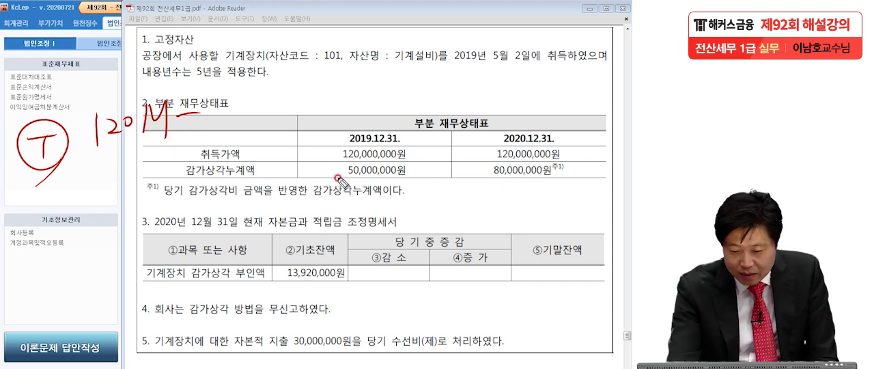
pyautogui.moveTo(229, 96)
pyautogui.mouseDown()
pyautogui.moveTo(219, 117)
pyautogui.moveTo(263, 89)
pyautogui.moveTo(285, 125)
pyautogui.mouseUp()
pyautogui.moveTo(98, 106); pyautogui.dragTo(87, 159)
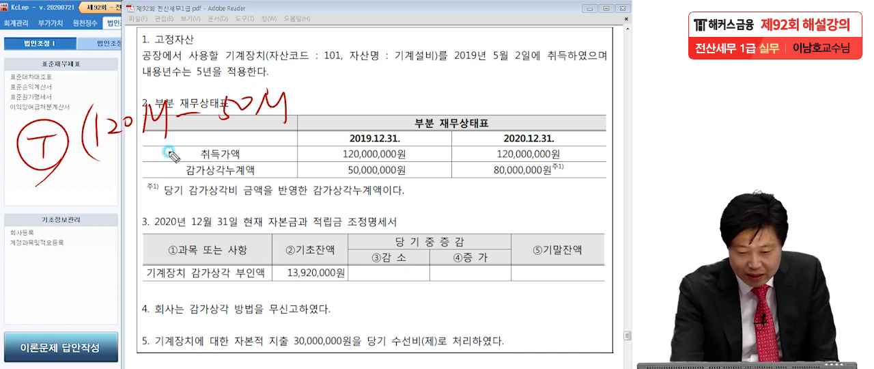
pyautogui.moveTo(300, 85); pyautogui.dragTo(298, 143)
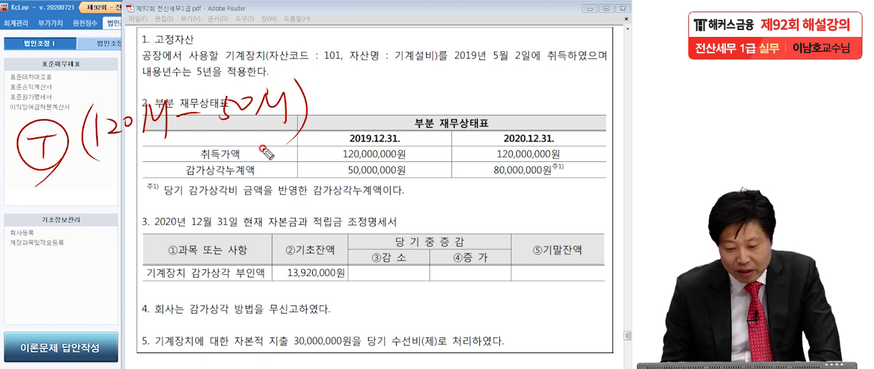
# Underline the 30,000,000원 capital expenditure and add + 30M to the handwritten T formula
pyautogui.moveTo(289, 343); pyautogui.dragTo(355, 348)
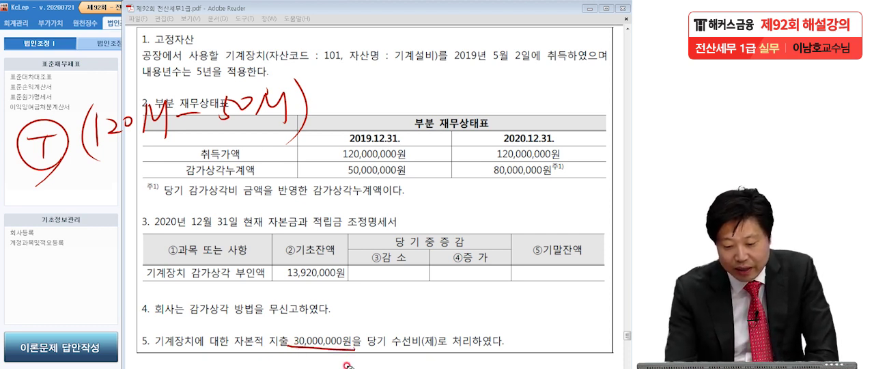
pyautogui.moveTo(326, 102); pyautogui.dragTo(346, 100)
pyautogui.moveTo(336, 83)
pyautogui.mouseDown()
pyautogui.moveTo(337, 114)
pyautogui.moveTo(354, 111)
pyautogui.mouseUp()
pyautogui.moveTo(368, 86)
pyautogui.mouseDown()
pyautogui.moveTo(377, 102)
pyautogui.moveTo(381, 89)
pyautogui.mouseUp()
pyautogui.moveTo(387, 83)
pyautogui.mouseDown()
pyautogui.moveTo(387, 101)
pyautogui.moveTo(407, 112)
pyautogui.mouseUp()
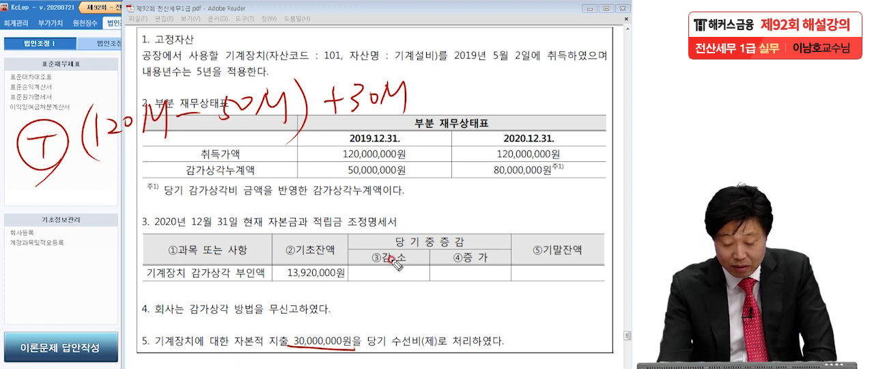
# Add the opening disallowed amount of 13.92M to the T formula and enclose the whole sum in braces
pyautogui.moveTo(424, 92); pyautogui.dragTo(444, 90)
pyautogui.moveTo(433, 81); pyautogui.dragTo(433, 100)
pyautogui.moveTo(466, 78); pyautogui.dragTo(465, 79)
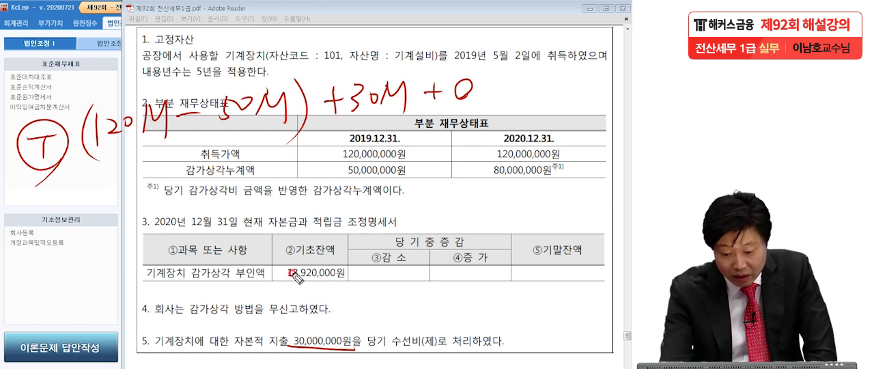
pyautogui.moveTo(489, 72)
pyautogui.mouseDown()
pyautogui.moveTo(490, 95)
pyautogui.moveTo(497, 89)
pyautogui.mouseUp()
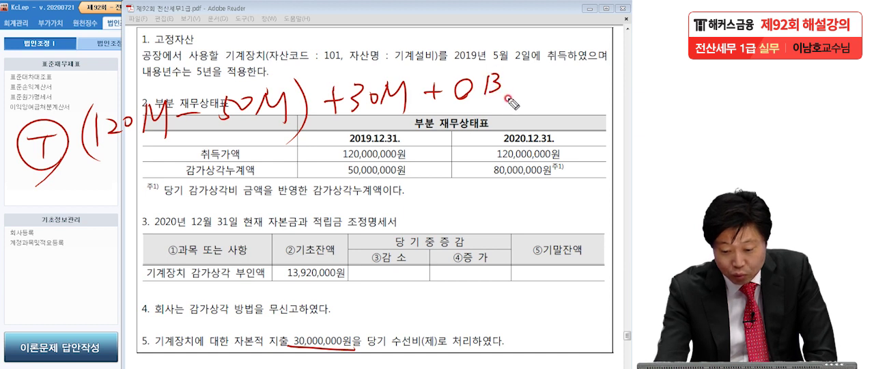
pyautogui.click(517, 86)
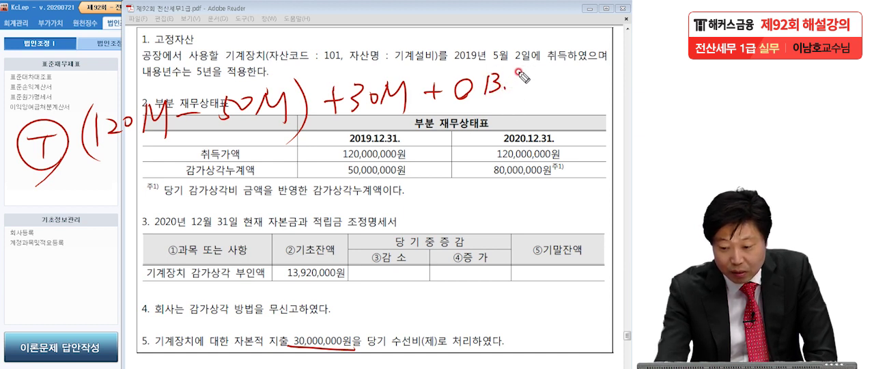
pyautogui.moveTo(531, 75)
pyautogui.mouseDown()
pyautogui.moveTo(529, 94)
pyautogui.moveTo(572, 82)
pyautogui.mouseUp()
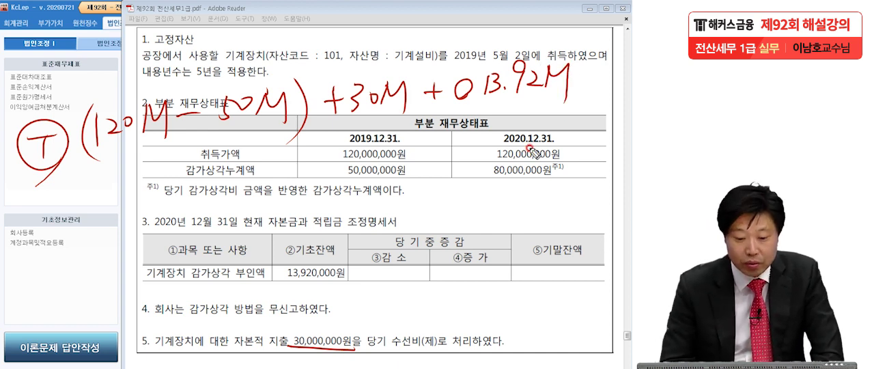
pyautogui.moveTo(83, 95)
pyautogui.mouseDown()
pyautogui.moveTo(71, 134)
pyautogui.moveTo(75, 181)
pyautogui.mouseUp()
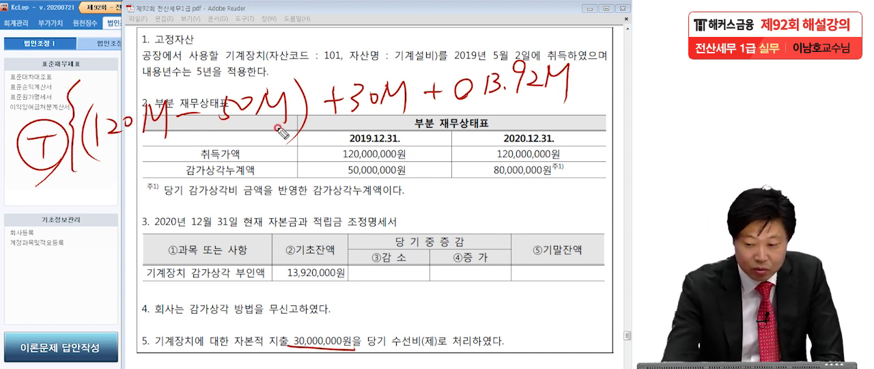
pyautogui.moveTo(574, 34)
pyautogui.mouseDown()
pyautogui.moveTo(582, 69)
pyautogui.moveTo(572, 101)
pyautogui.mouseUp()
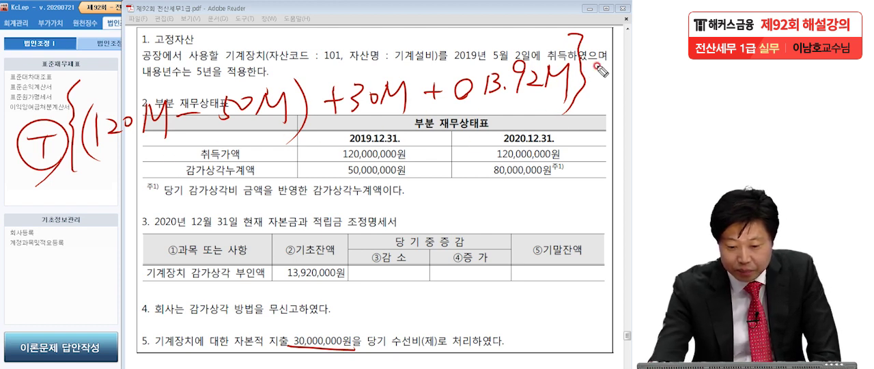
# Handwrite × 0.451 beneath the braced T sum and follow it with an equals sign
pyautogui.moveTo(116, 159)
pyautogui.mouseDown()
pyautogui.moveTo(105, 183)
pyautogui.moveTo(135, 189)
pyautogui.mouseUp()
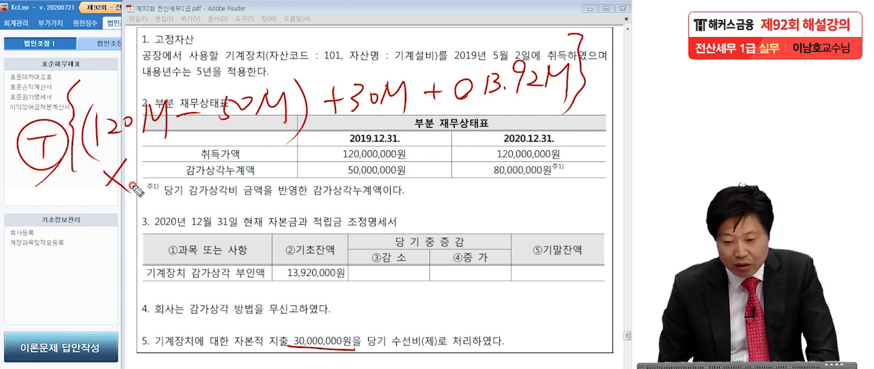
pyautogui.click(160, 177)
pyautogui.moveTo(144, 172); pyautogui.dragTo(193, 172)
pyautogui.moveTo(186, 163); pyautogui.dragTo(180, 179)
pyautogui.moveTo(203, 151); pyautogui.dragTo(196, 176)
pyautogui.moveTo(203, 153)
pyautogui.mouseDown()
pyautogui.moveTo(215, 150)
pyautogui.moveTo(226, 175)
pyautogui.mouseUp()
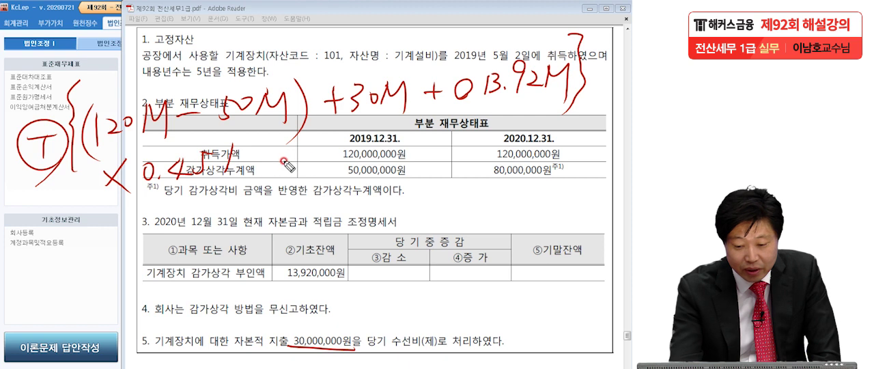
pyautogui.moveTo(308, 153); pyautogui.dragTo(321, 151)
pyautogui.moveTo(314, 160); pyautogui.dragTo(345, 158)
# Handwrite the T result 51,377,920 within an oval after the equals sign
pyautogui.moveTo(499, 139); pyautogui.dragTo(404, 171)
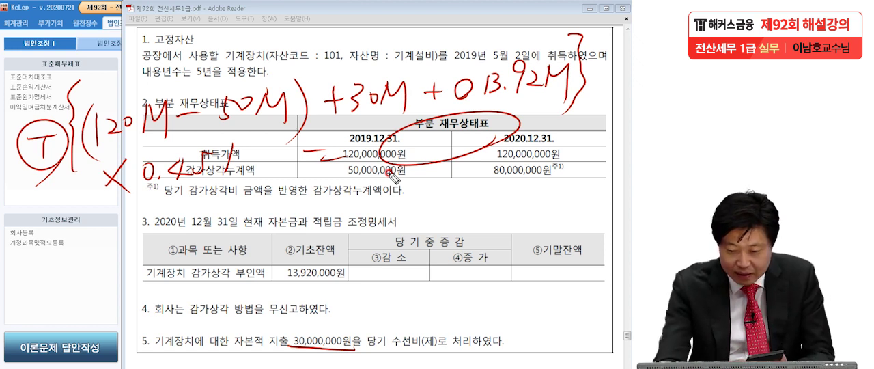
pyautogui.moveTo(409, 134); pyautogui.dragTo(405, 153)
pyautogui.moveTo(408, 133); pyautogui.dragTo(419, 150)
pyautogui.moveTo(425, 150)
pyautogui.mouseDown()
pyautogui.moveTo(472, 126)
pyautogui.moveTo(470, 140)
pyautogui.moveTo(482, 143)
pyautogui.mouseUp()
pyautogui.moveTo(504, 123)
pyautogui.mouseDown()
pyautogui.moveTo(501, 141)
pyautogui.moveTo(523, 137)
pyautogui.moveTo(533, 121)
pyautogui.mouseUp()
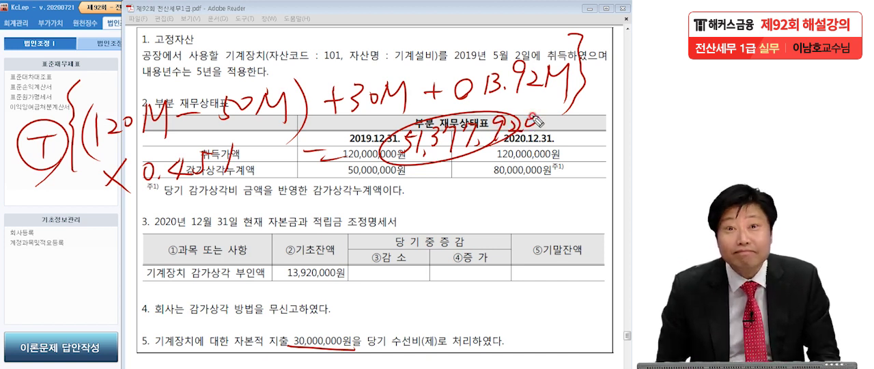
# Handwrite a circled B with the calculation 30M + 30M = 60M, and circle and tick the 60M
pyautogui.moveTo(48, 224)
pyautogui.mouseDown()
pyautogui.moveTo(49, 265)
pyautogui.moveTo(68, 254)
pyautogui.moveTo(75, 205)
pyautogui.moveTo(19, 321)
pyautogui.mouseUp()
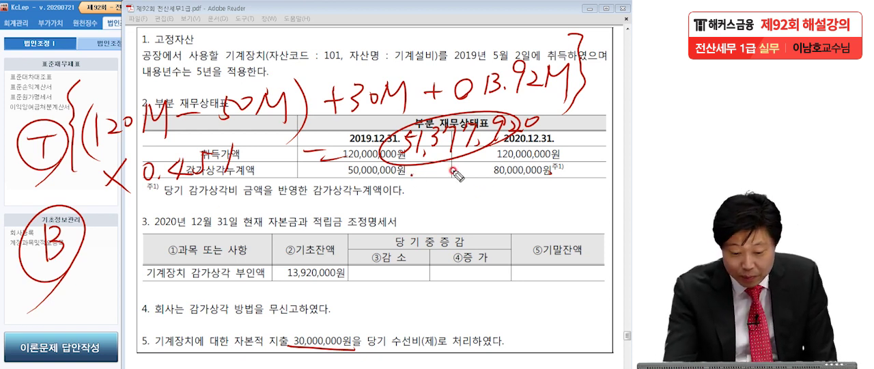
pyautogui.moveTo(111, 234)
pyautogui.mouseDown()
pyautogui.moveTo(124, 254)
pyautogui.moveTo(142, 231)
pyautogui.mouseUp()
pyautogui.moveTo(153, 254)
pyautogui.mouseDown()
pyautogui.moveTo(171, 229)
pyautogui.moveTo(199, 247)
pyautogui.moveTo(237, 233)
pyautogui.mouseUp()
pyautogui.moveTo(222, 218); pyautogui.dragTo(224, 252)
pyautogui.moveTo(253, 217)
pyautogui.mouseDown()
pyautogui.moveTo(265, 236)
pyautogui.moveTo(250, 250)
pyautogui.mouseUp()
pyautogui.moveTo(291, 227); pyautogui.dragTo(281, 242)
pyautogui.moveTo(311, 204); pyautogui.dragTo(292, 243)
pyautogui.moveTo(297, 217)
pyautogui.mouseDown()
pyautogui.moveTo(333, 235)
pyautogui.moveTo(369, 231)
pyautogui.mouseUp()
pyautogui.moveTo(433, 195)
pyautogui.mouseDown()
pyautogui.moveTo(417, 237)
pyautogui.moveTo(461, 239)
pyautogui.mouseUp()
pyautogui.moveTo(466, 205)
pyautogui.mouseDown()
pyautogui.moveTo(507, 225)
pyautogui.moveTo(384, 254)
pyautogui.moveTo(486, 275)
pyautogui.mouseUp()
pyautogui.moveTo(529, 242); pyautogui.dragTo(553, 199)
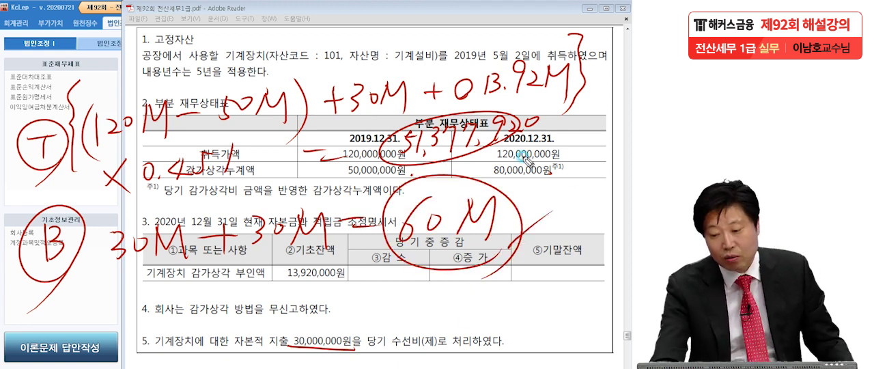
# Handwrite an arrow to the excess 8,622,080 marked (유보), and erase the T and B working formulas around the results
pyautogui.moveTo(361, 290)
pyautogui.mouseDown()
pyautogui.moveTo(376, 295)
pyautogui.moveTo(390, 286)
pyautogui.moveTo(409, 332)
pyautogui.moveTo(429, 311)
pyautogui.mouseUp()
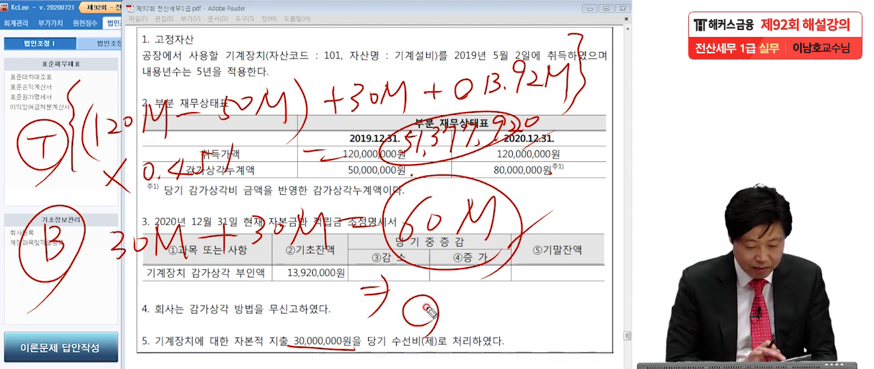
pyautogui.moveTo(471, 292)
pyautogui.mouseDown()
pyautogui.moveTo(459, 299)
pyautogui.moveTo(477, 311)
pyautogui.moveTo(471, 294)
pyautogui.mouseUp()
pyautogui.click(480, 315)
pyautogui.moveTo(481, 316)
pyautogui.mouseDown()
pyautogui.moveTo(505, 321)
pyautogui.moveTo(524, 302)
pyautogui.moveTo(532, 318)
pyautogui.moveTo(557, 320)
pyautogui.moveTo(566, 309)
pyautogui.moveTo(588, 317)
pyautogui.mouseUp()
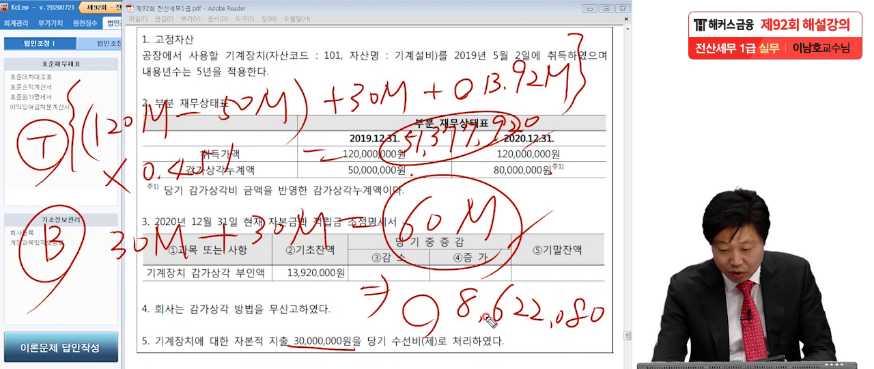
pyautogui.moveTo(516, 329)
pyautogui.mouseDown()
pyautogui.moveTo(523, 350)
pyautogui.moveTo(572, 338)
pyautogui.moveTo(571, 353)
pyautogui.mouseUp()
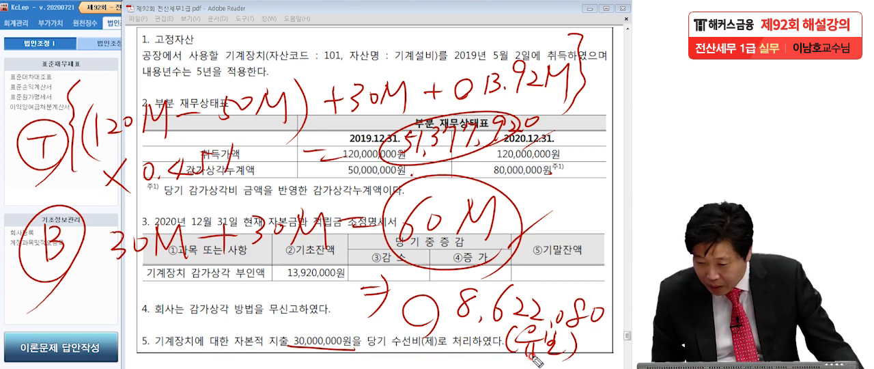
pyautogui.click(584, 356)
pyautogui.click(601, 314)
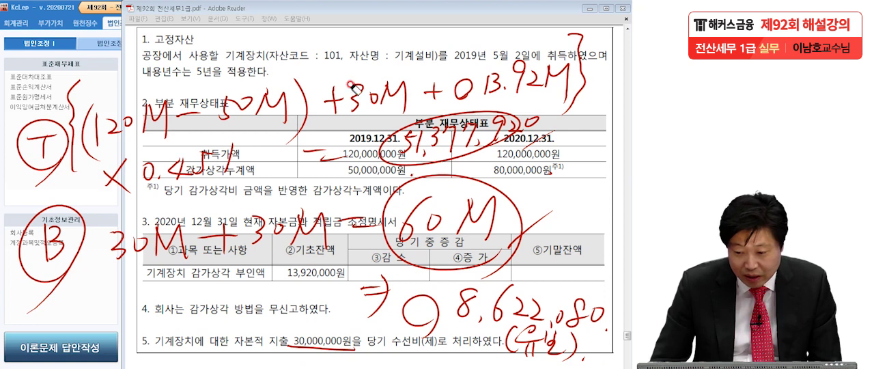
pyautogui.moveTo(577, 38)
pyautogui.mouseDown()
pyautogui.moveTo(488, 107)
pyautogui.moveTo(369, 88)
pyautogui.moveTo(109, 96)
pyautogui.moveTo(157, 123)
pyautogui.moveTo(472, 79)
pyautogui.moveTo(113, 126)
pyautogui.moveTo(152, 147)
pyautogui.moveTo(332, 159)
pyautogui.moveTo(287, 164)
pyautogui.moveTo(273, 151)
pyautogui.moveTo(313, 154)
pyautogui.moveTo(54, 129)
pyautogui.moveTo(125, 188)
pyautogui.moveTo(174, 177)
pyautogui.moveTo(251, 232)
pyautogui.moveTo(355, 223)
pyautogui.moveTo(319, 233)
pyautogui.moveTo(177, 231)
pyautogui.moveTo(64, 248)
pyautogui.moveTo(213, 314)
pyautogui.moveTo(350, 357)
pyautogui.mouseUp()
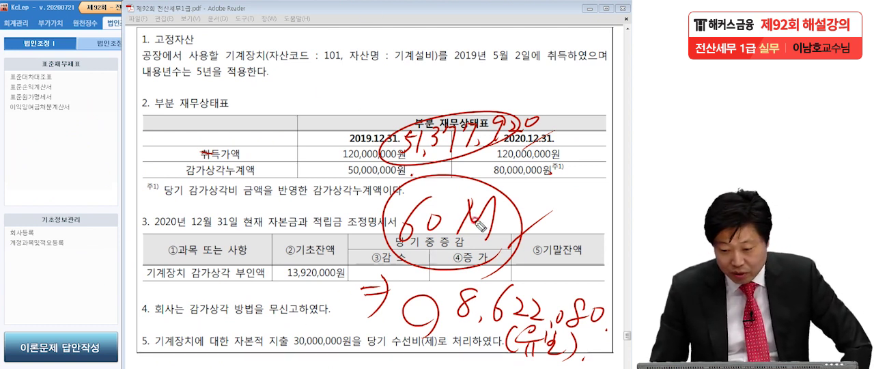
# Switch to KcLep, open the 고정자산등록 form and set the 자산계정과목 to 기계장치
pyautogui.click(53, 164)
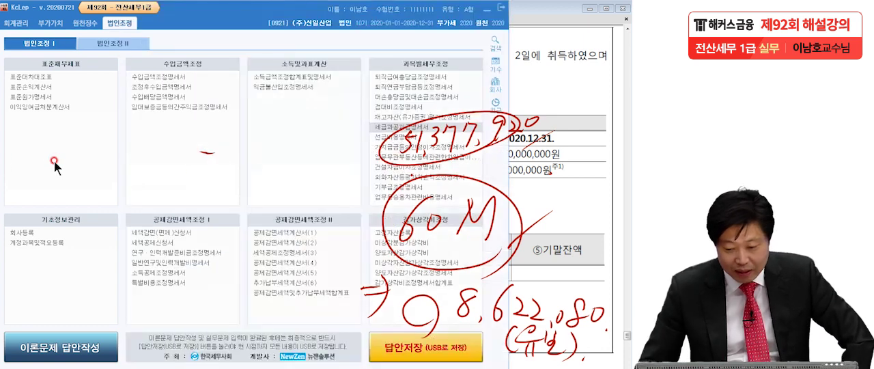
pyautogui.click(388, 232)
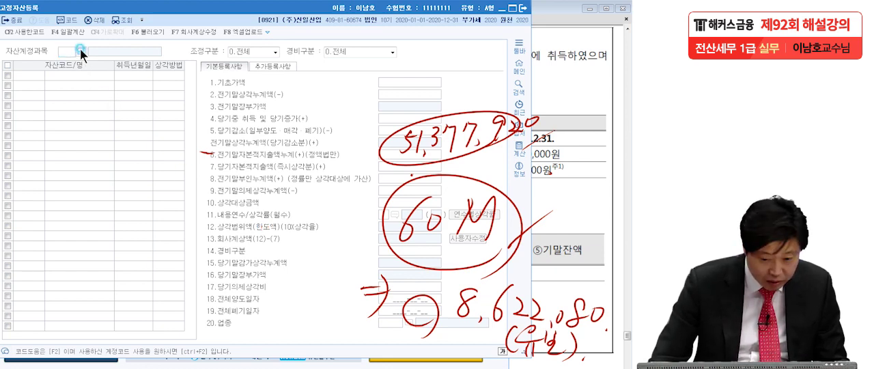
pyautogui.click(80, 49)
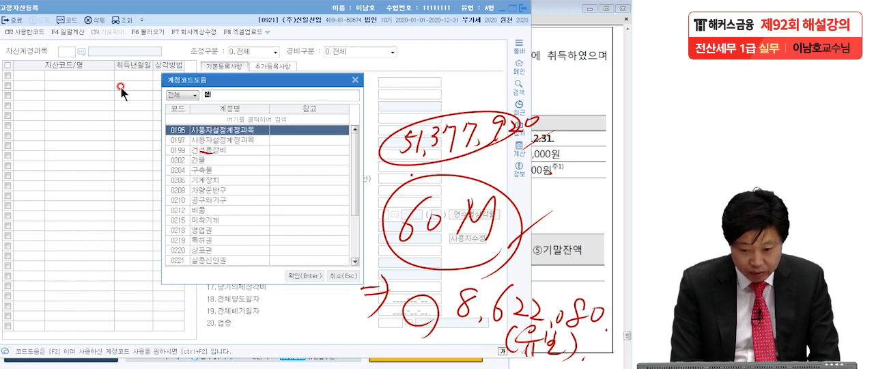
pyautogui.write('기계')
pyautogui.press('Return')
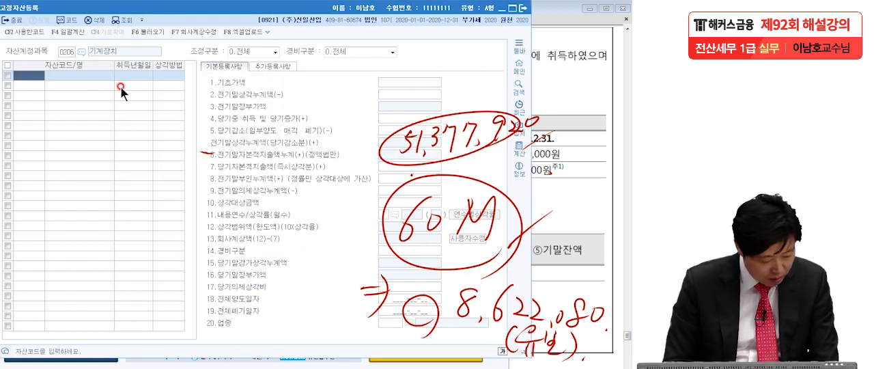
# Add asset code 000101 named 기계설비 with the acquisition date 2019-05-02 to the 기계장치 asset list
pyautogui.write('000101')
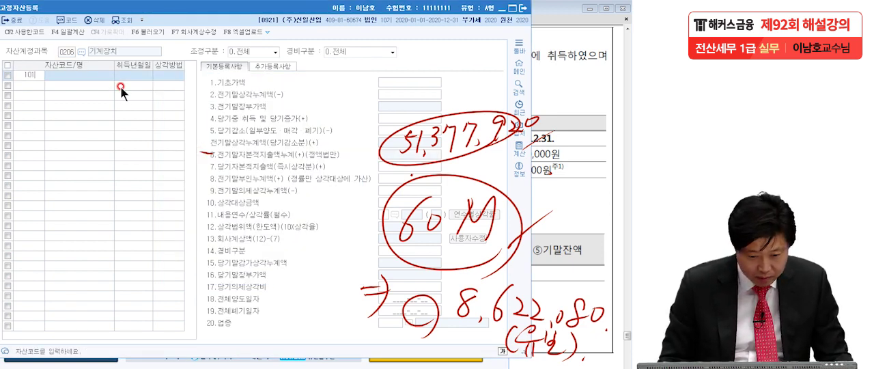
pyautogui.press('Return')
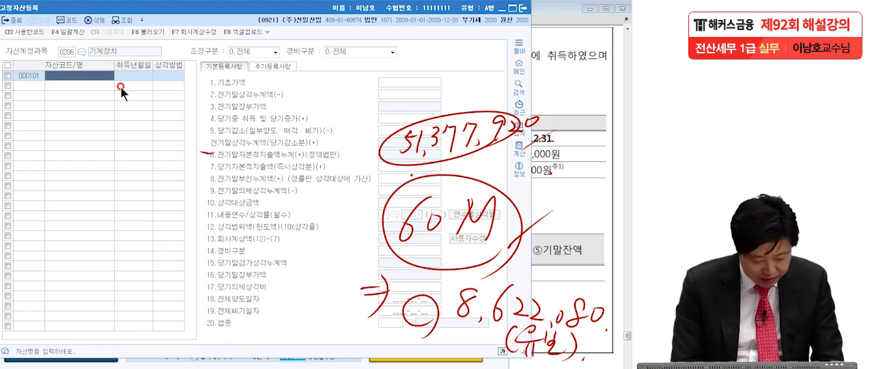
pyautogui.write('기계')
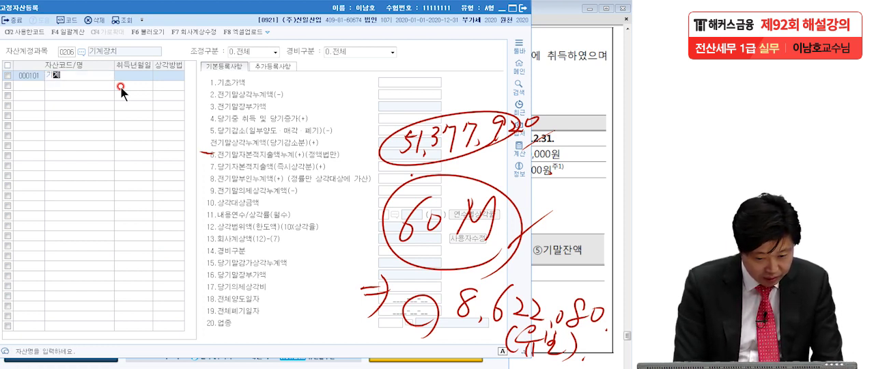
pyautogui.write('서비')
pyautogui.press('Return')
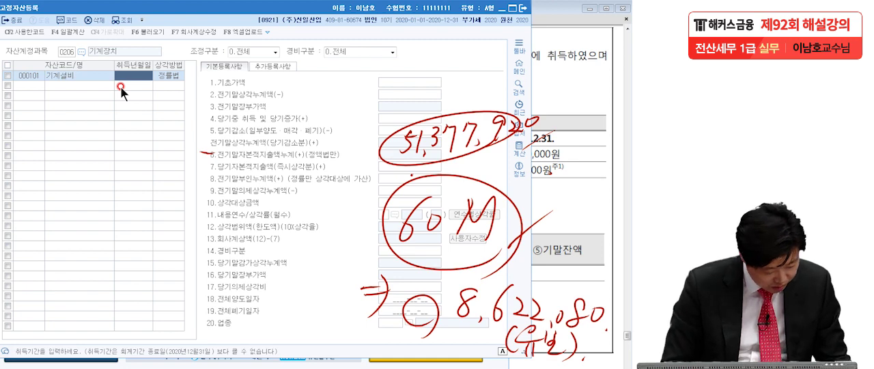
pyautogui.write('2019-05-')
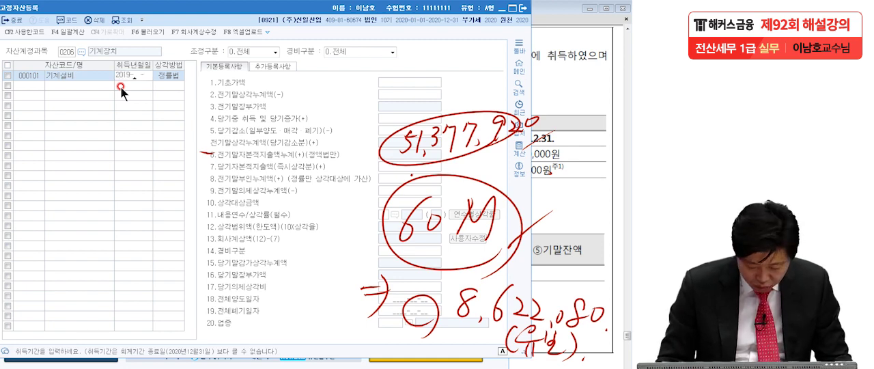
pyautogui.write('02')
pyautogui.press('Return')
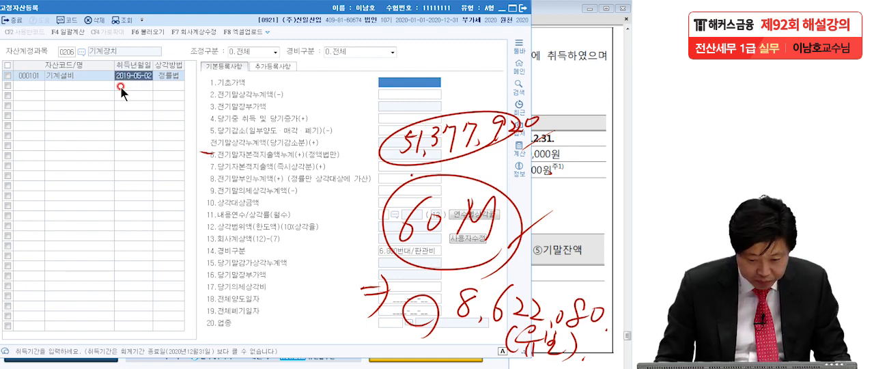
# Enter 120,000,000 as the 기초가액 and 50,000,000 as the 전기말상각누계액 for 기계설비
pyautogui.press('Return')
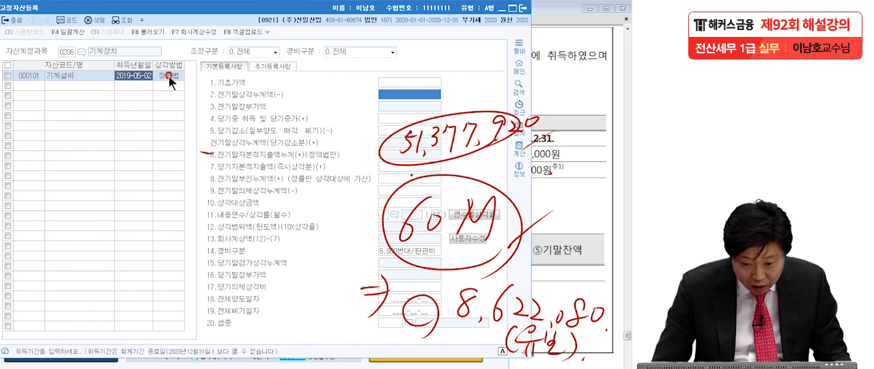
pyautogui.click(395, 85)
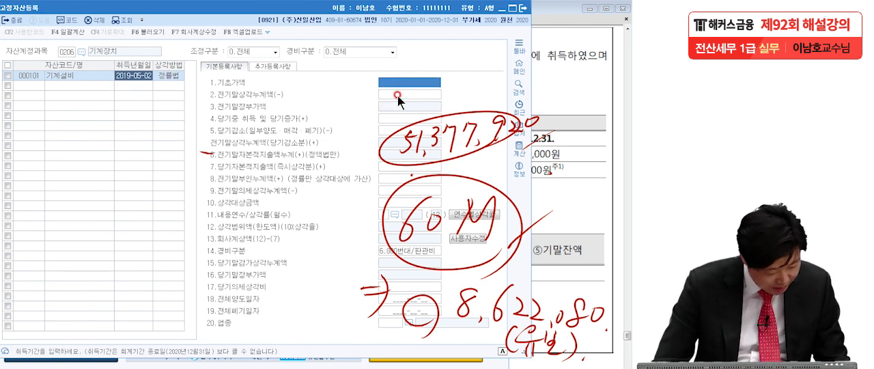
pyautogui.write('1')
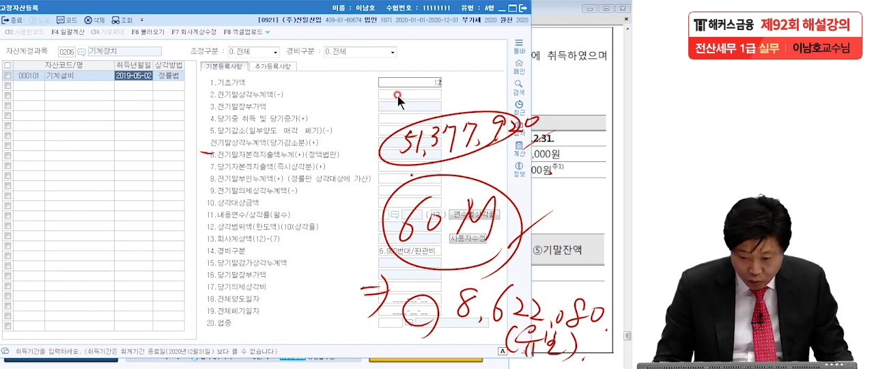
pyautogui.write('20,000,000')
pyautogui.press('Return')
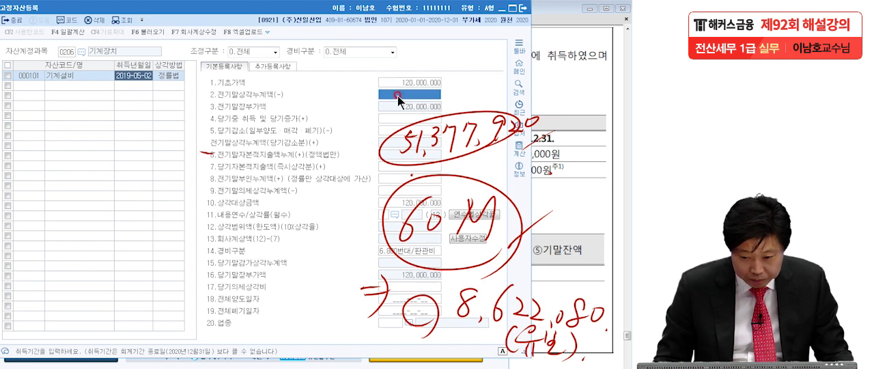
pyautogui.write('50,0')
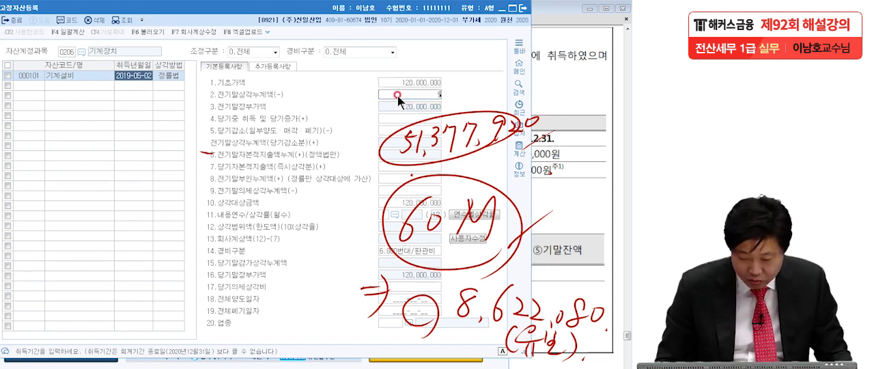
pyautogui.write('00,000')
pyautogui.press('Return')
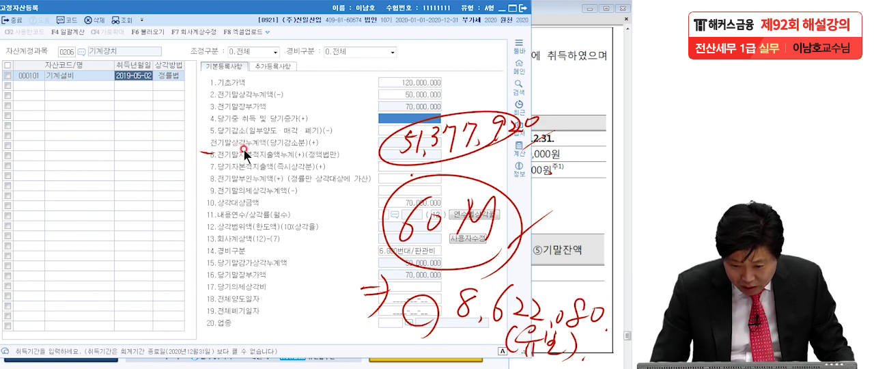
# Set the 전기말부인누계액 to 13,920,000 and the 당기자본적지출액(즉시상각분) to 30,000,000
pyautogui.click(395, 179)
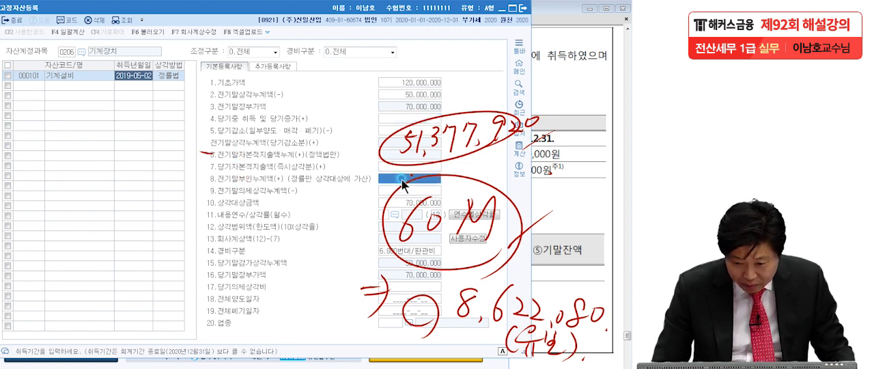
pyautogui.write('1932000')
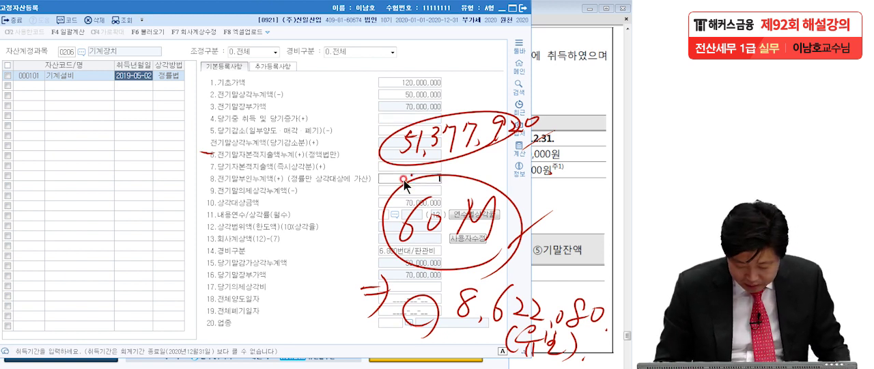
pyautogui.press('Return')
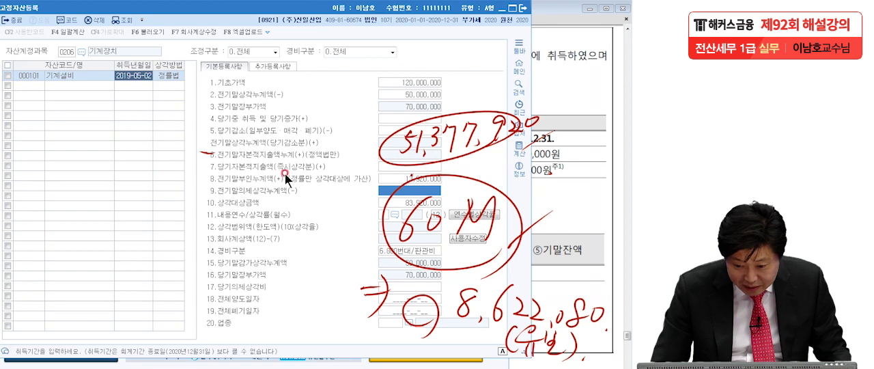
pyautogui.click(386, 167)
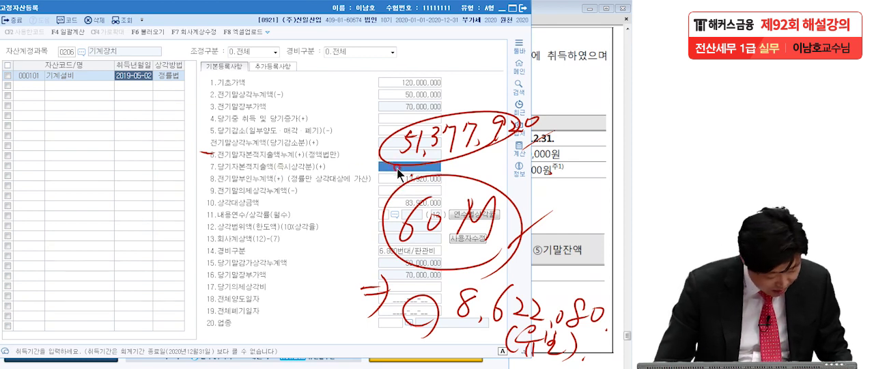
pyautogui.write('50000000')
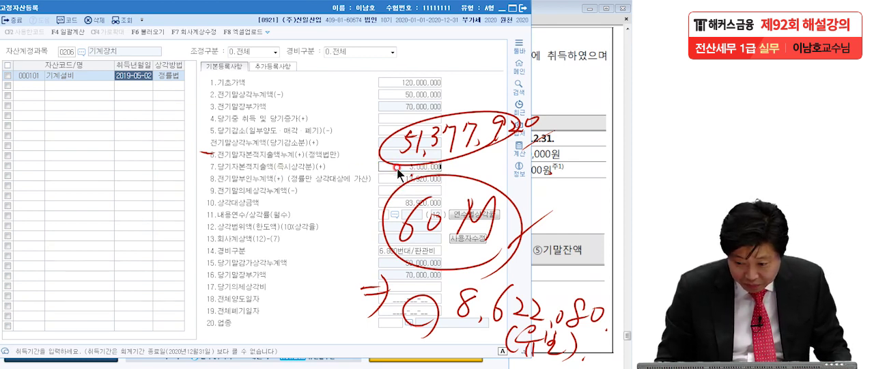
pyautogui.press('Return')
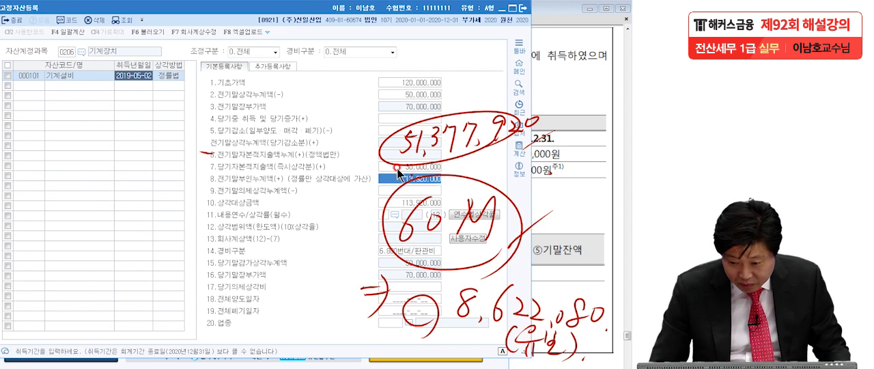
# Set the asset's useful life (내용연수) to 5 years
pyautogui.click(388, 216)
pyautogui.write('5')
pyautogui.press('Return')
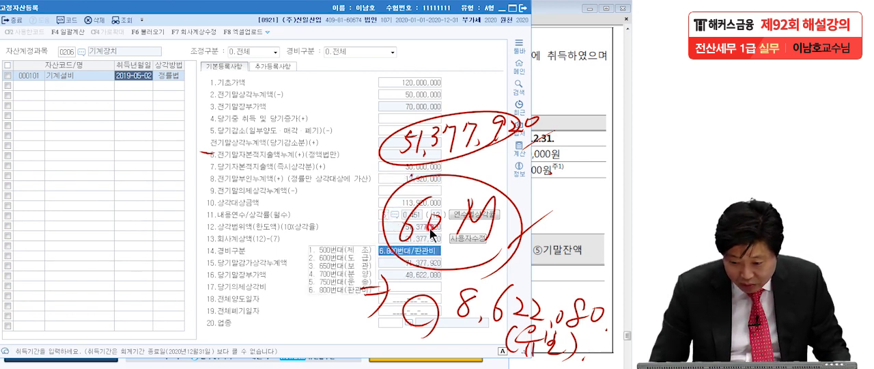
# Override the 회사계상액 with 30,000,000 and set the 경비구분 to 500번대/제조
pyautogui.click(468, 239)
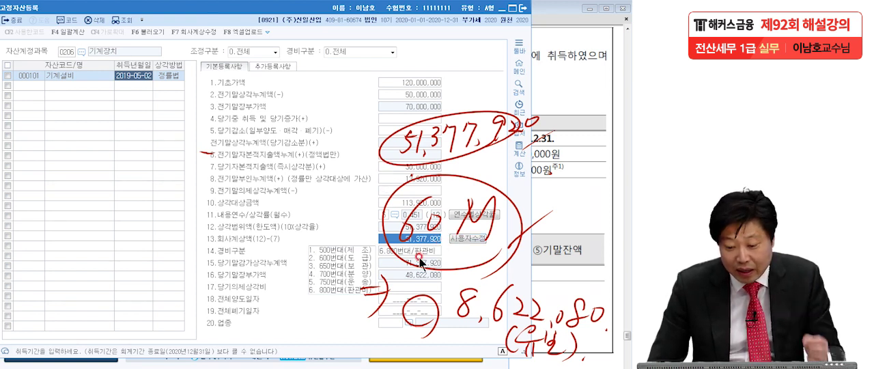
pyautogui.write('30,00')
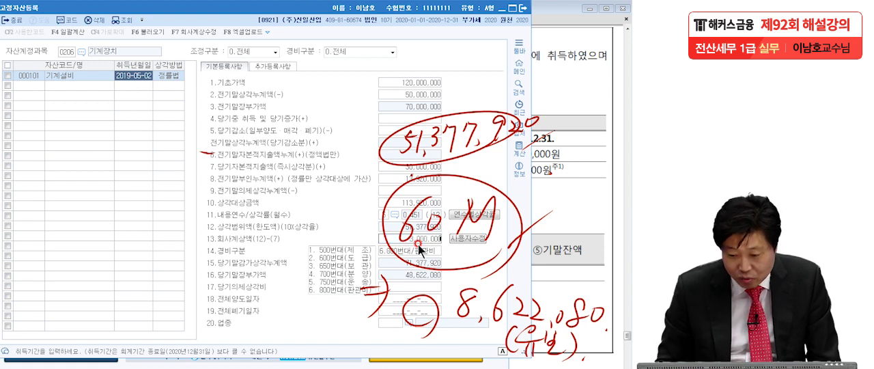
pyautogui.write('0,000')
pyautogui.press('Return')
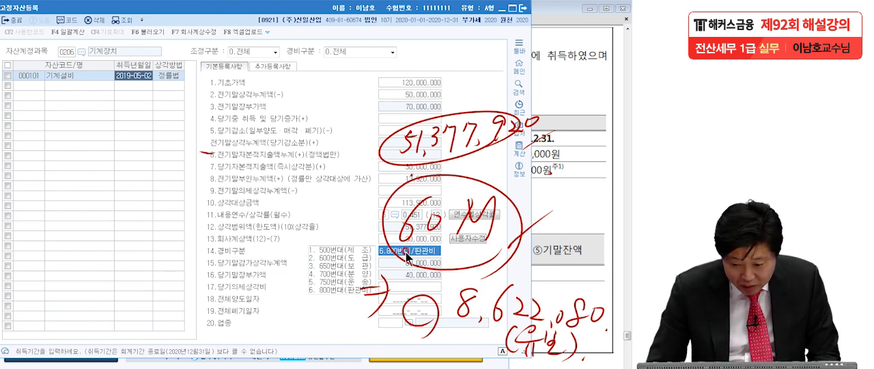
pyautogui.click(343, 248)
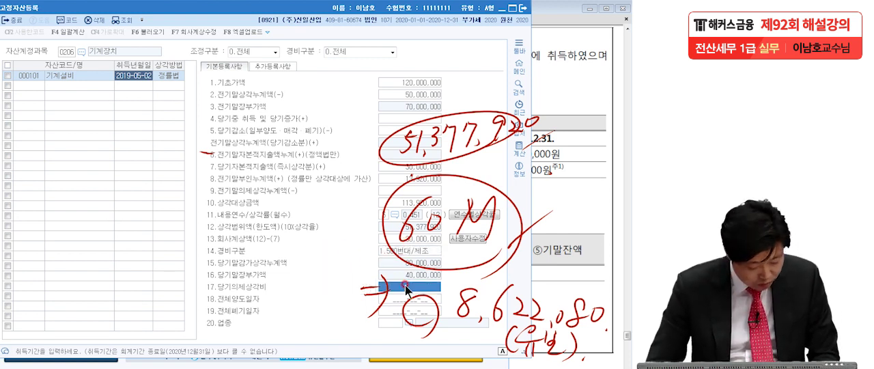
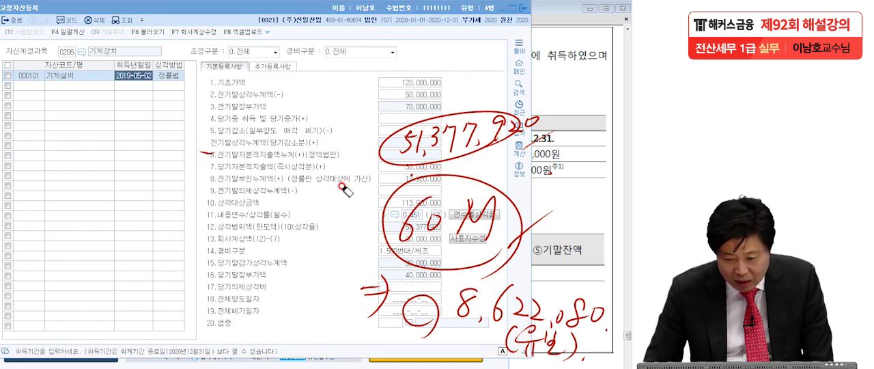
# Erase most of the handwritten notes over the form, then finish the 기계설비 entry and leave 고정자산등록
pyautogui.moveTo(381, 163)
pyautogui.mouseDown()
pyautogui.moveTo(503, 115)
pyautogui.moveTo(580, 128)
pyautogui.moveTo(445, 191)
pyautogui.mouseUp()
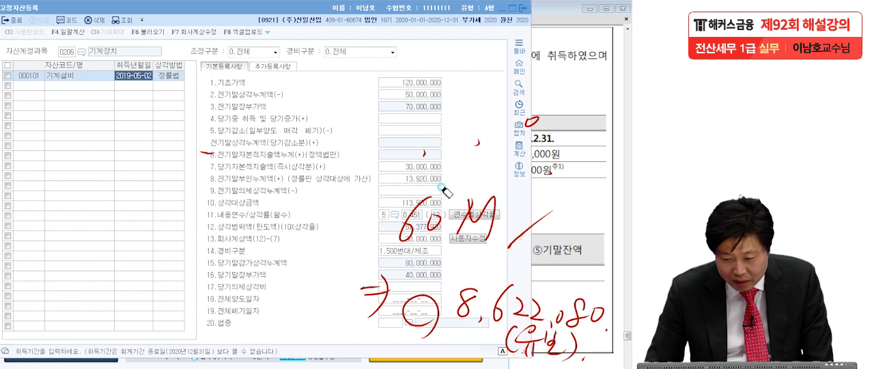
pyautogui.moveTo(528, 224)
pyautogui.mouseDown()
pyautogui.moveTo(406, 231)
pyautogui.moveTo(486, 174)
pyautogui.moveTo(456, 156)
pyautogui.moveTo(413, 216)
pyautogui.moveTo(372, 300)
pyautogui.moveTo(335, 304)
pyautogui.mouseUp()
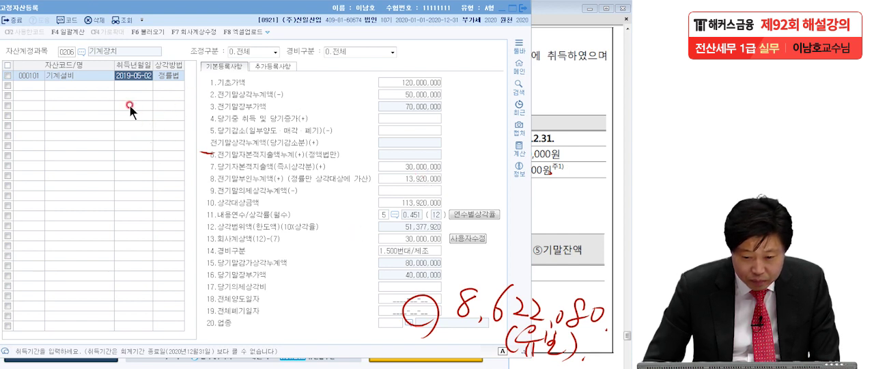
pyautogui.click(75, 81)
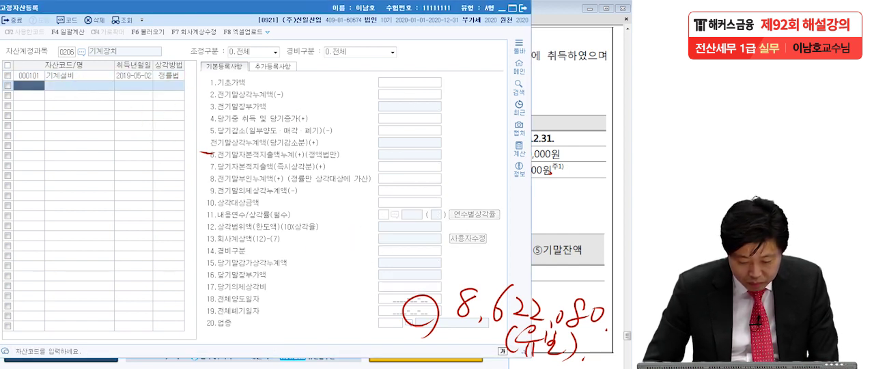
pyautogui.press('Escape')
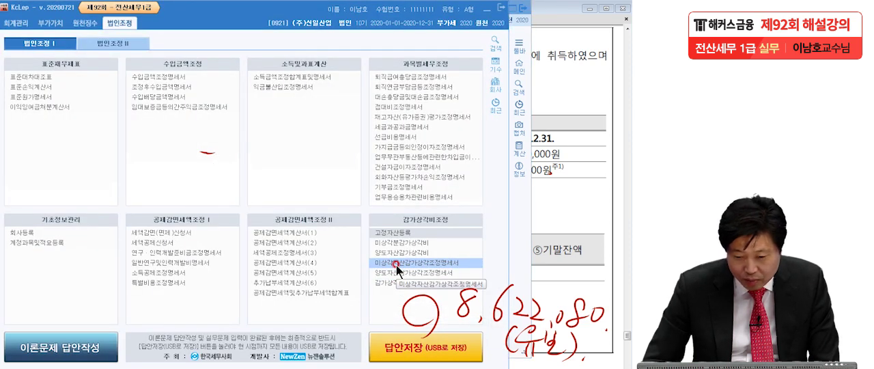
# Load the registered fixed-asset data into the 유형자산(정률법) section of 미상각자산감가상각조정명세서, replacing its existing contents
pyautogui.click(396, 264)
pyautogui.click(123, 51)
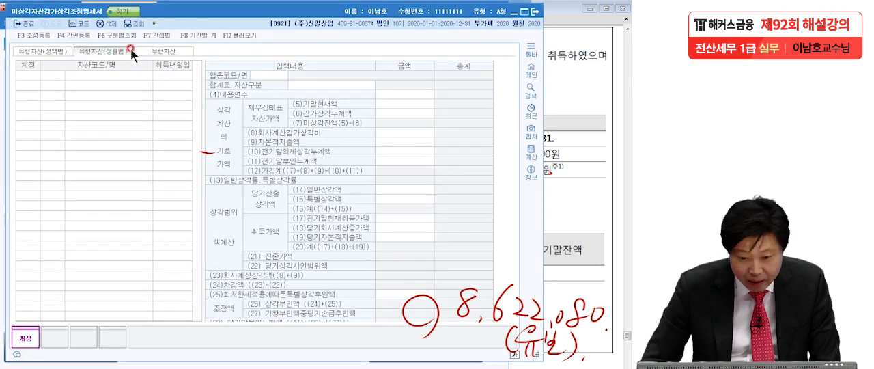
pyautogui.click(232, 35)
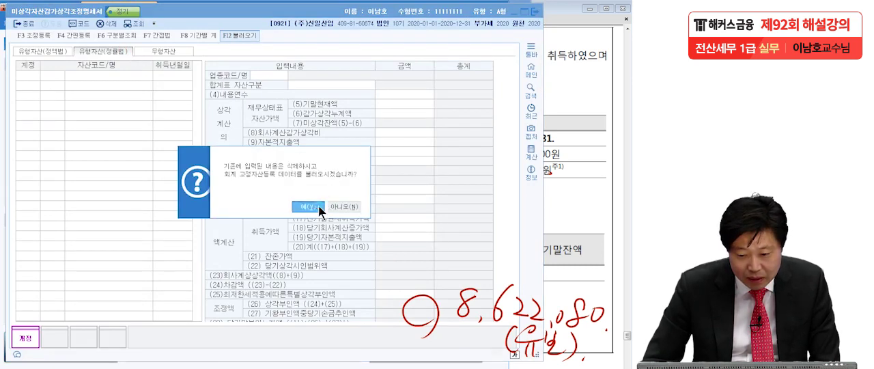
pyautogui.click(315, 207)
pyautogui.moveTo(202, 152); pyautogui.dragTo(212, 153)
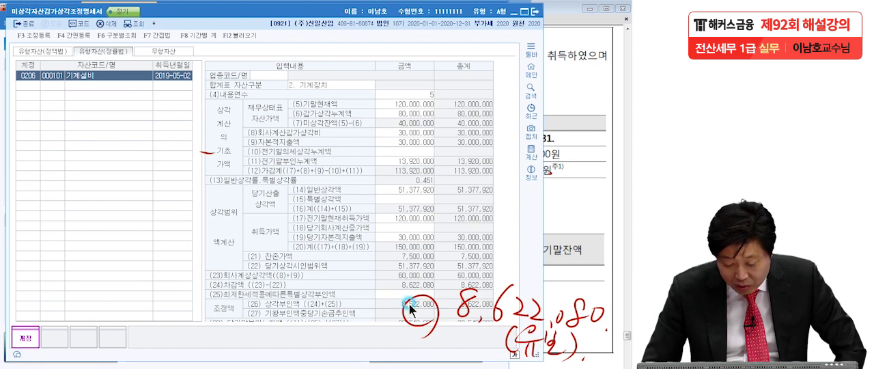
# Examine the 상각부인액 and 당기말부인누계액 lines for 기계설비 and clear the remaining handwritten notes
pyautogui.click(131, 76)
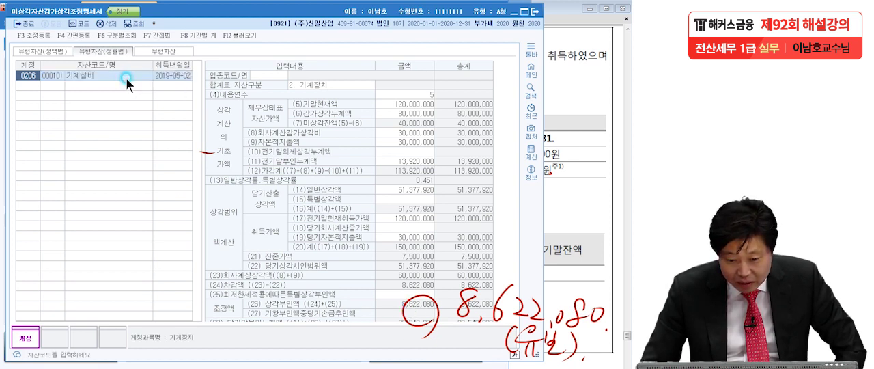
pyautogui.moveTo(510, 121); pyautogui.dragTo(510, 167)
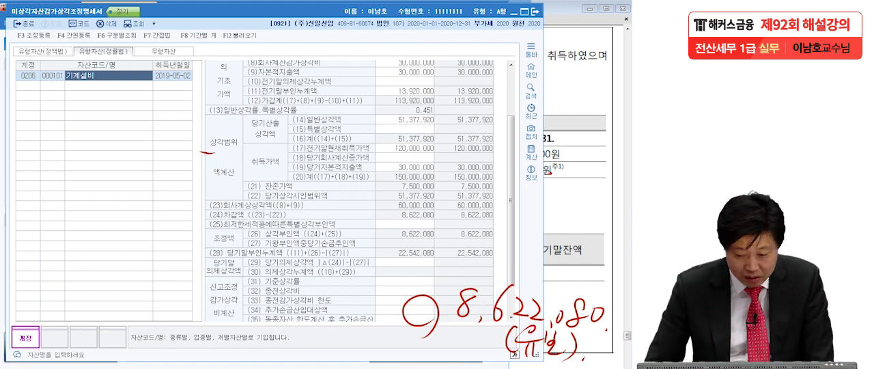
pyautogui.press('Escape')
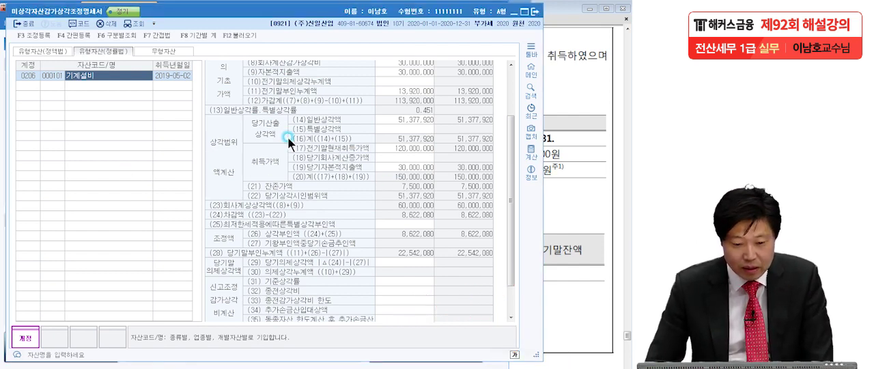
# Register 기계장치감가상각비한도초과 of 8,622,080 under 익금산입 및 손금불산입 with 유보발생 as its 소득처분
pyautogui.click(41, 36)
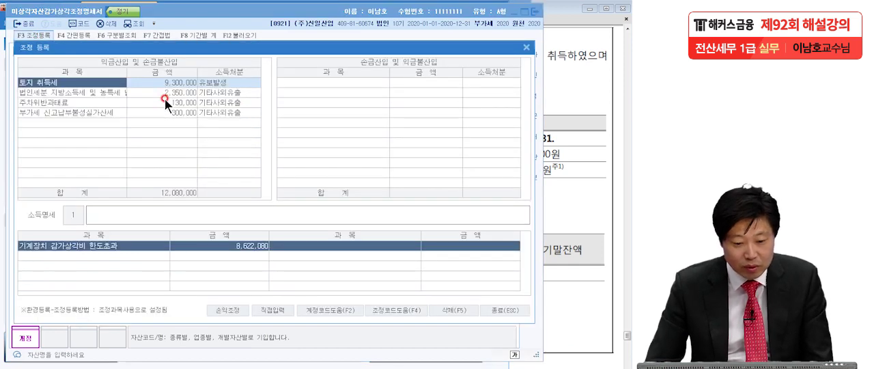
pyautogui.click(99, 127)
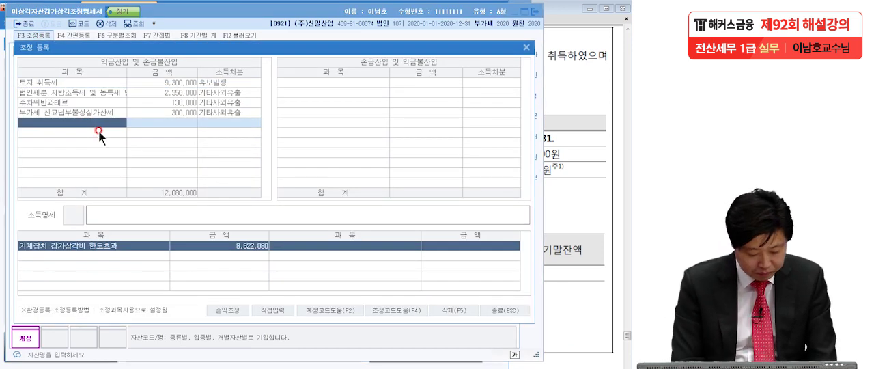
pyautogui.write('기계')
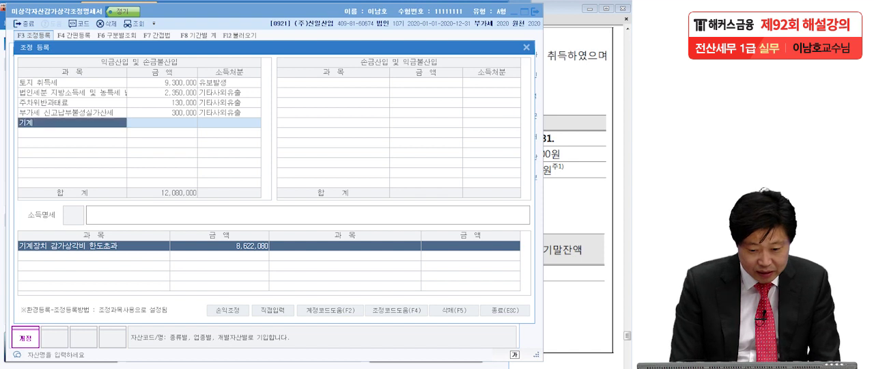
pyautogui.press('Return')
pyautogui.doubleClick(99, 133)
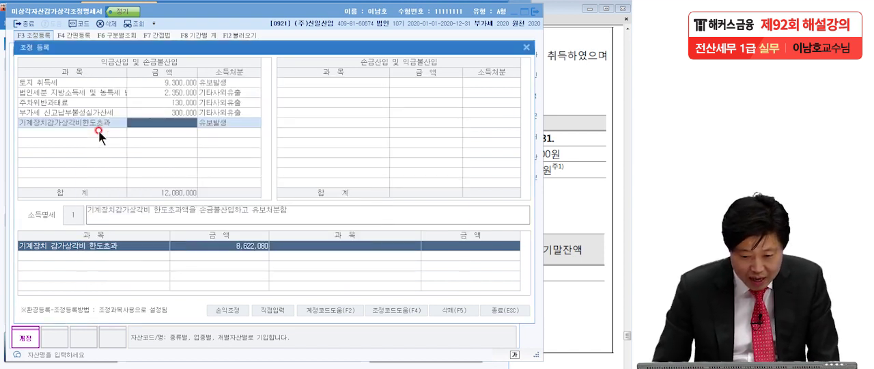
pyautogui.write('8622080')
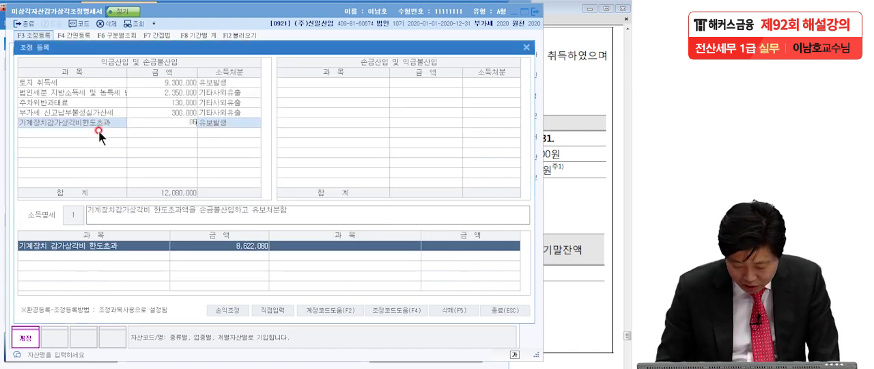
pyautogui.press('Return')
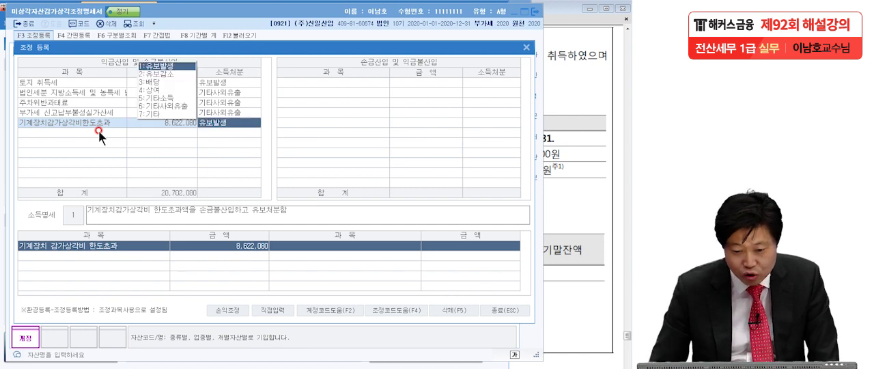
pyautogui.press('Return')
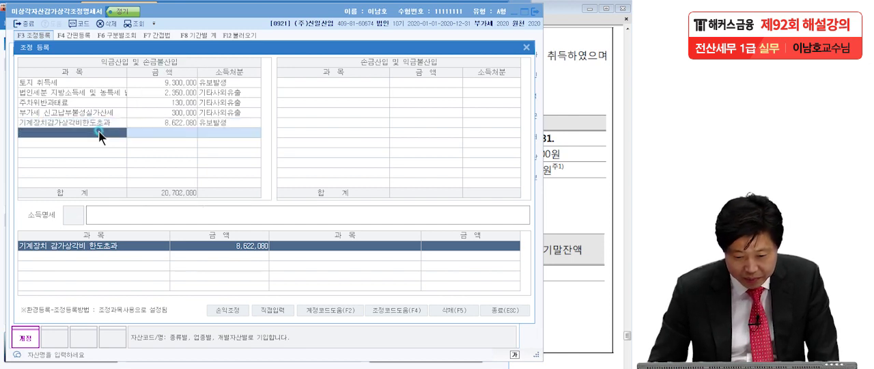
pyautogui.click(497, 311)
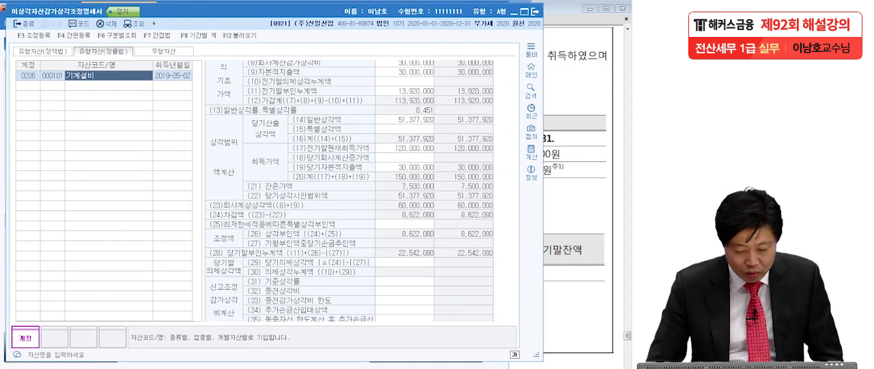
# Load the current figures into 감가상각비조정명세서합계표, check the 기계장치 상각부인액, and close the form
pyautogui.press('Escape')
pyautogui.click(417, 319)
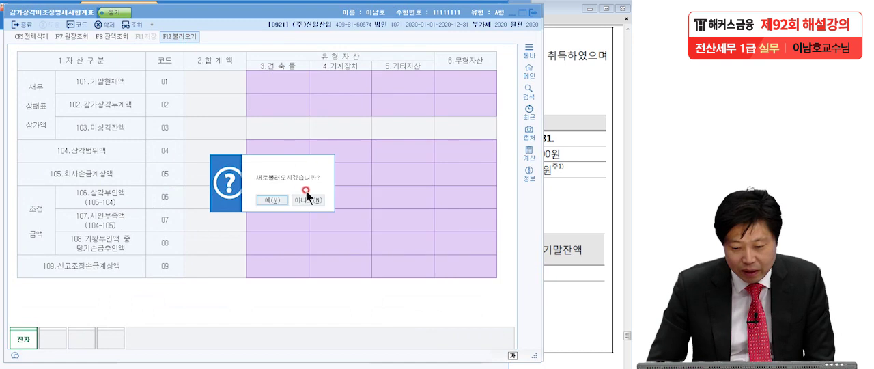
pyautogui.click(273, 202)
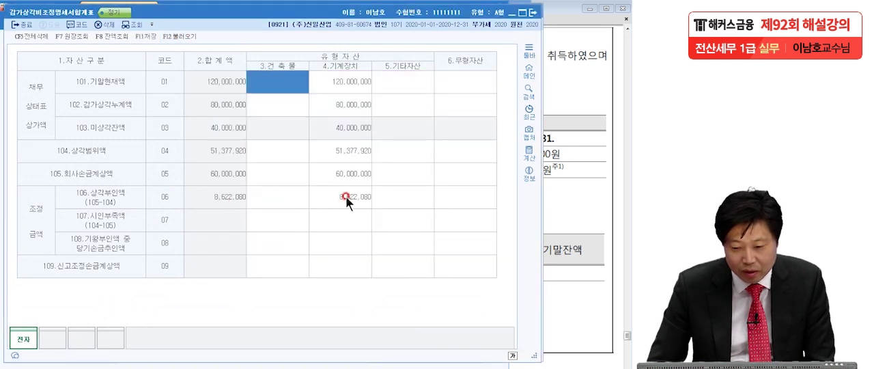
pyautogui.click(346, 196)
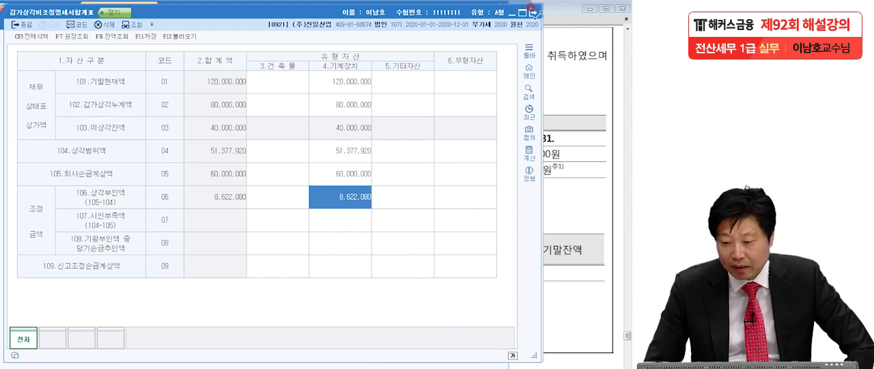
pyautogui.click(532, 12)
pyautogui.click(264, 207)
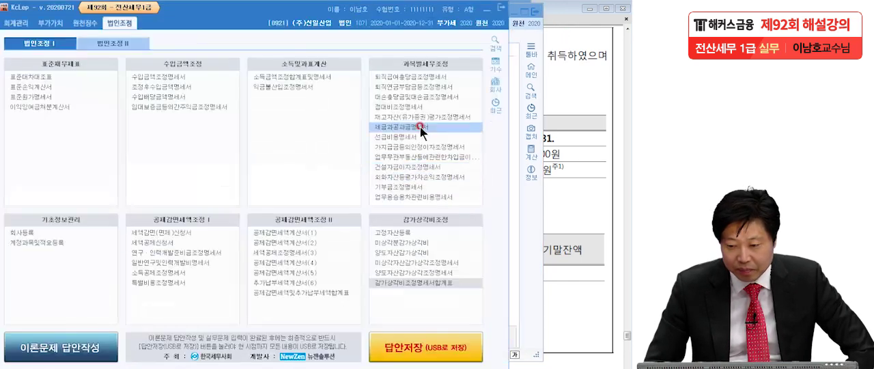
# Close 미상각자산감가상각조정명세서 and 고정자산등록, and switch to question [4] in the exam PDF in Adobe Reader
pyautogui.click(523, 35)
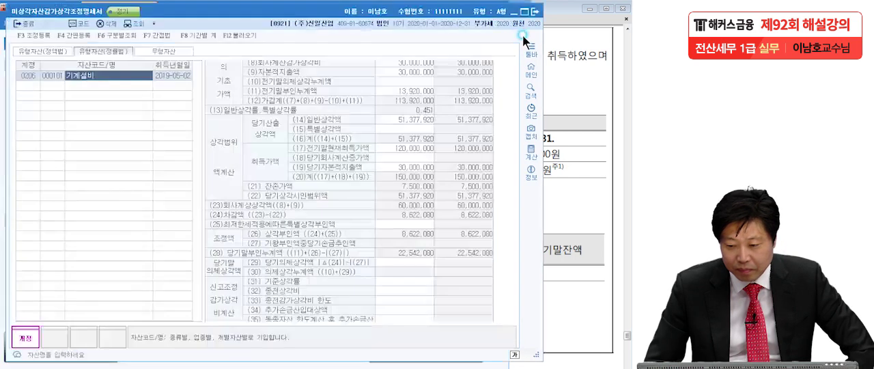
pyautogui.click(533, 12)
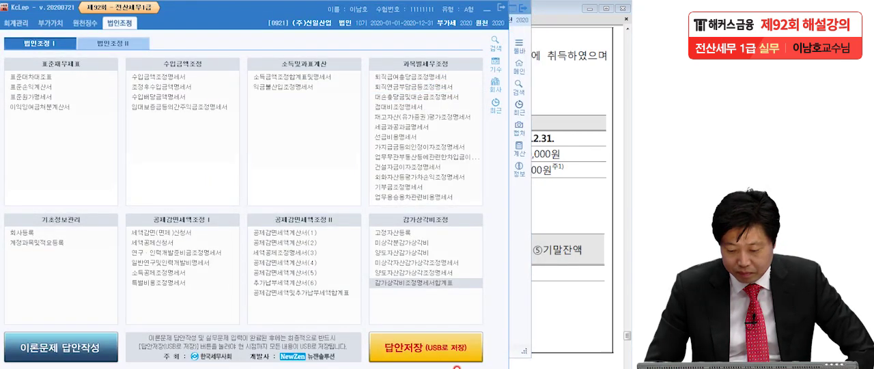
pyautogui.click(456, 367)
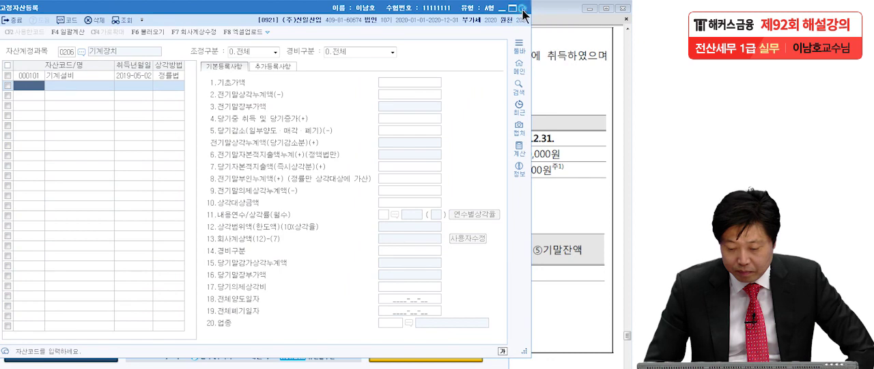
pyautogui.click(505, 20)
pyautogui.click(546, 157)
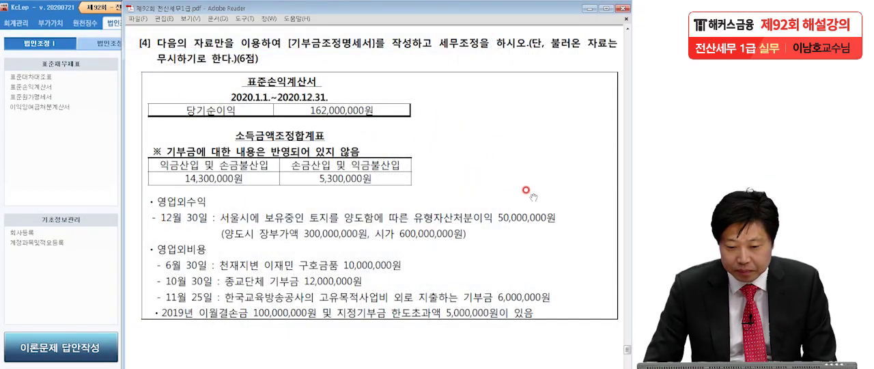
# Underline 기부금조정명세서 and 세무조정 in question [4] with the pen and mark both 소득금액조정합계표 amounts
pyautogui.hotkey('ctrl', '2')
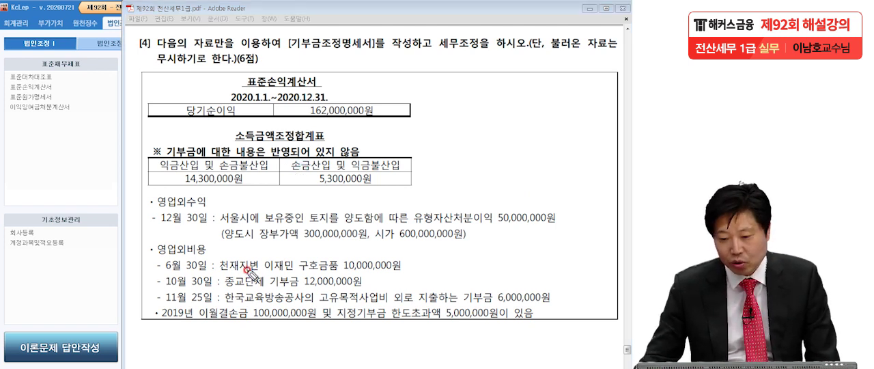
pyautogui.moveTo(288, 48); pyautogui.dragTo(385, 57)
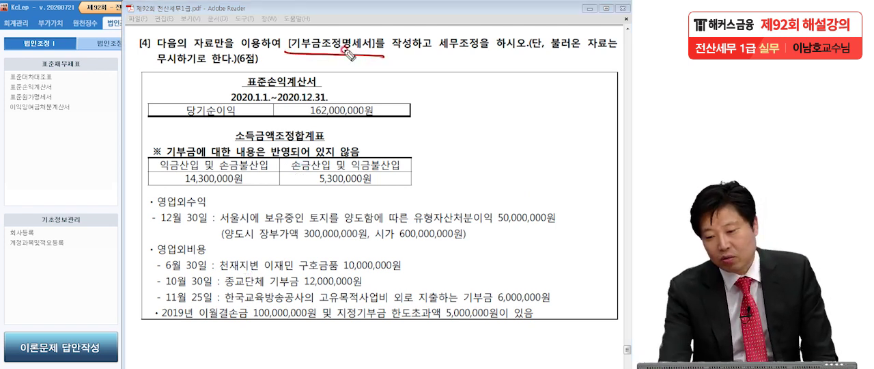
pyautogui.moveTo(440, 59); pyautogui.dragTo(475, 41)
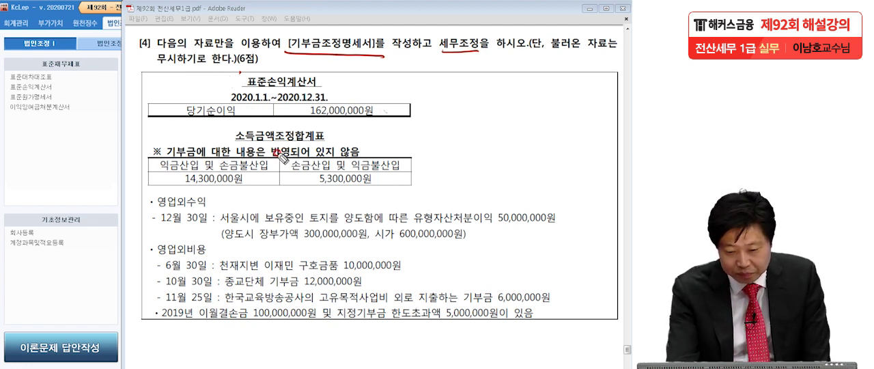
pyautogui.click(251, 185)
pyautogui.click(381, 183)
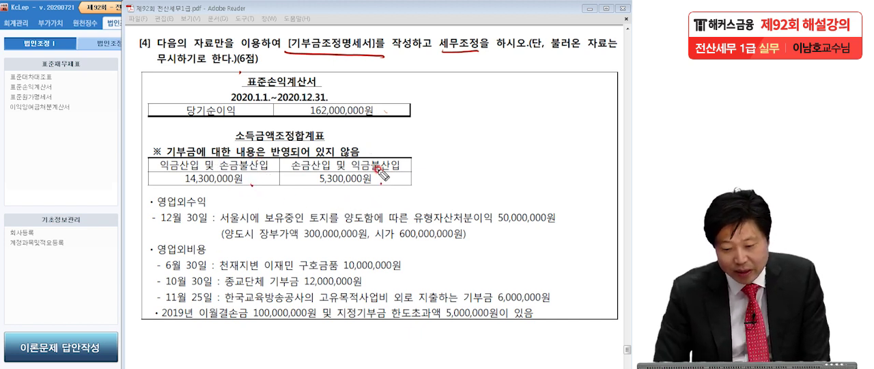
# Mark the land-sale gain, book value and market value under 영업외수익, and the donation items under 영업외비용
pyautogui.click(220, 205)
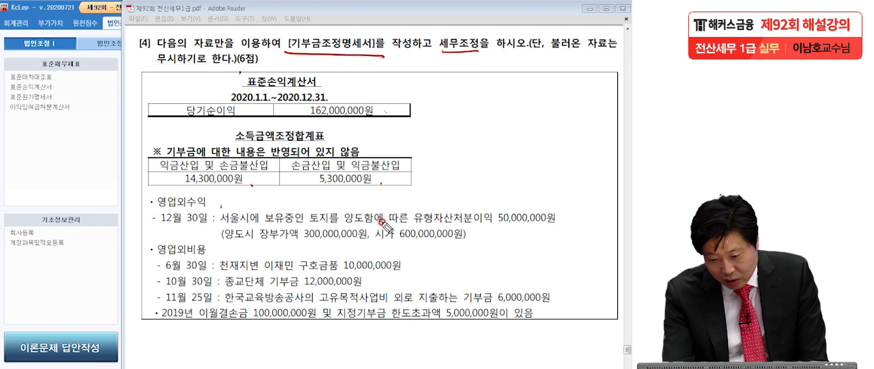
pyautogui.moveTo(550, 220); pyautogui.dragTo(556, 222)
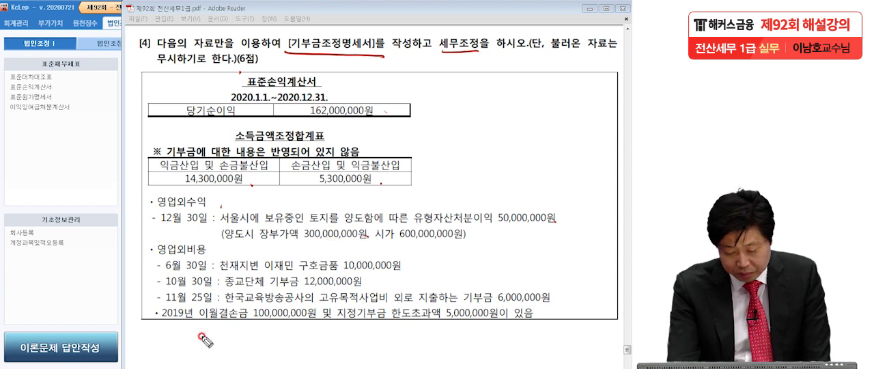
pyautogui.moveTo(425, 249); pyautogui.dragTo(442, 248)
pyautogui.click(468, 244)
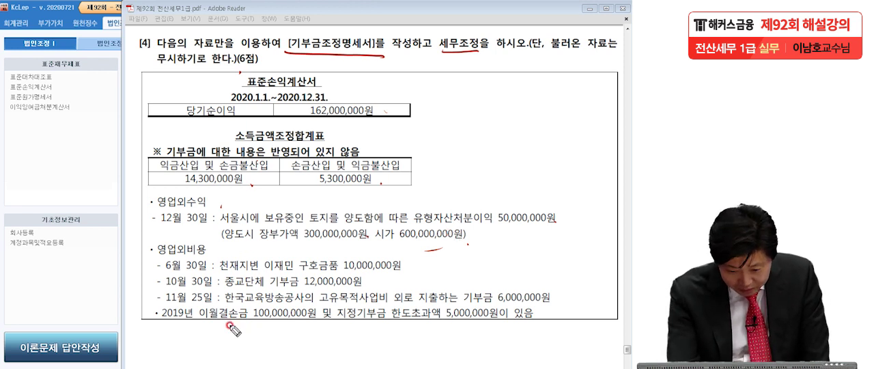
pyautogui.click(262, 276)
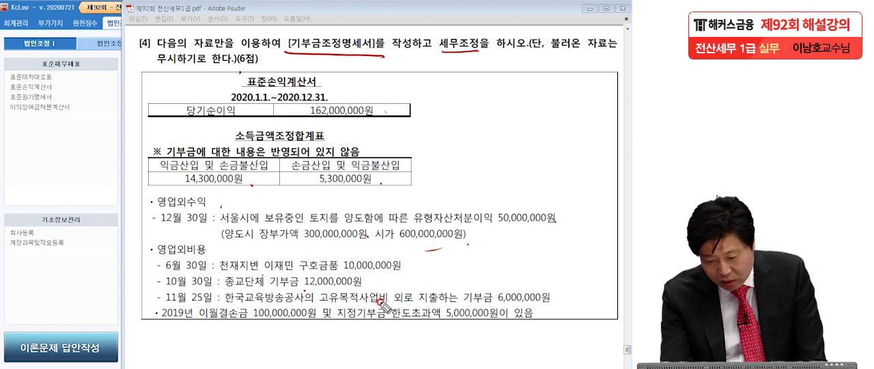
pyautogui.click(558, 307)
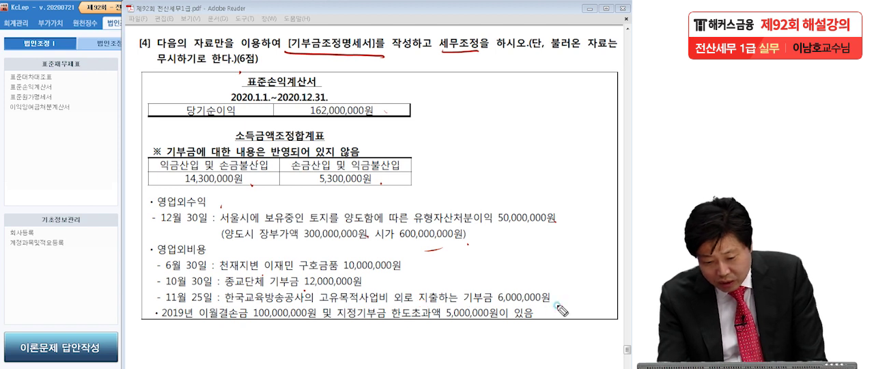
# Mark the donation and carryover amounts, underline 서울시, 유형자산처분이익 50,000,000원 and the 장부가액, circle 12월 30일, and clear all pen marks
pyautogui.click(565, 301)
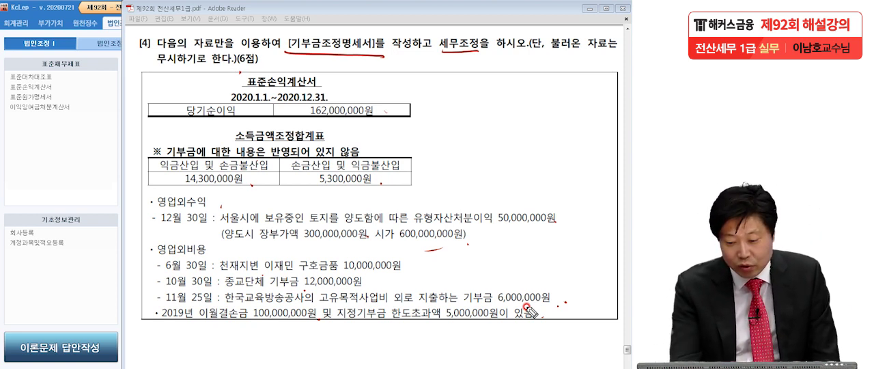
pyautogui.moveTo(411, 226)
pyautogui.mouseDown()
pyautogui.moveTo(512, 227)
pyautogui.moveTo(569, 217)
pyautogui.mouseUp()
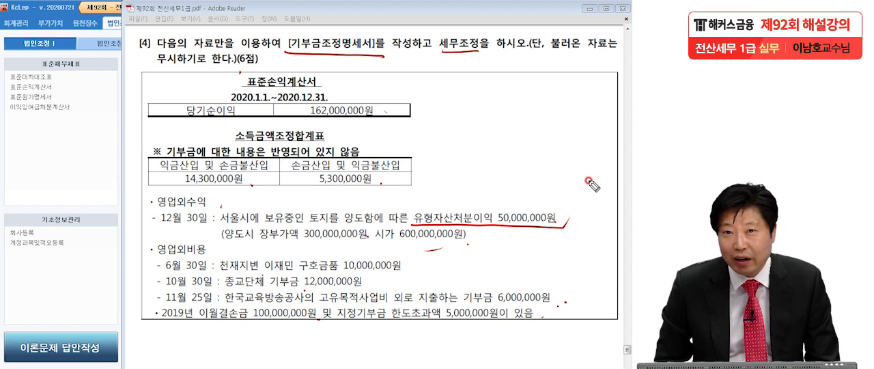
pyautogui.moveTo(265, 222); pyautogui.dragTo(188, 232)
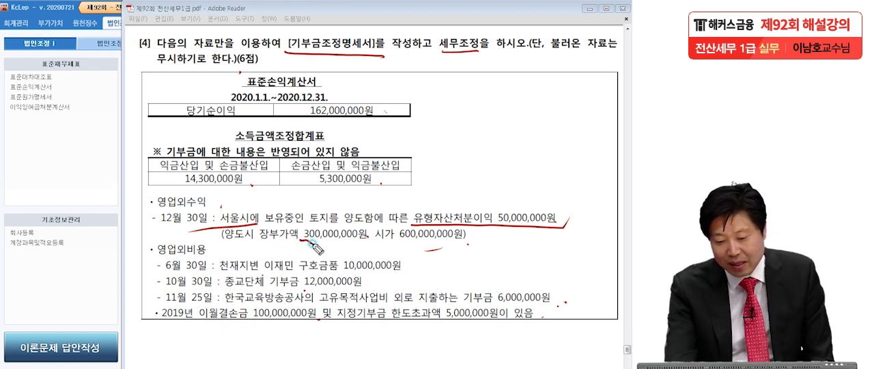
pyautogui.moveTo(305, 240); pyautogui.dragTo(366, 238)
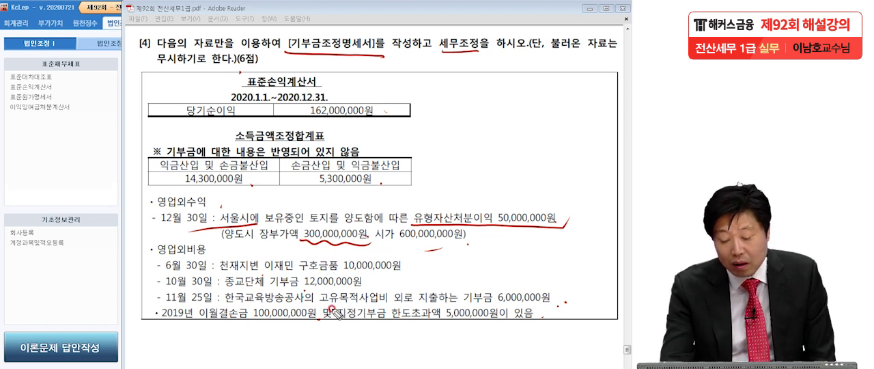
pyautogui.moveTo(493, 226); pyautogui.dragTo(535, 234)
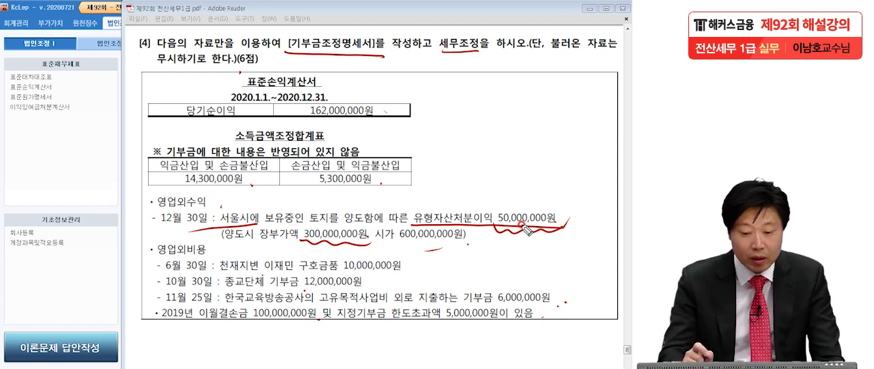
pyautogui.moveTo(208, 227); pyautogui.dragTo(211, 217)
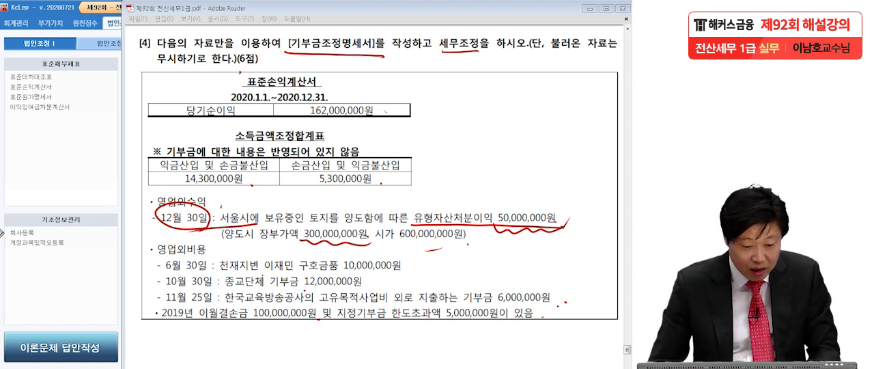
pyautogui.press('Escape')
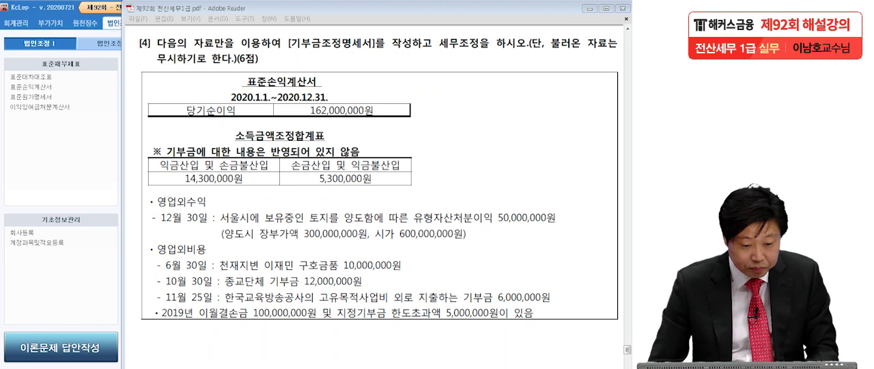
# Handwrite the (차) and (대) headings for the book journal entry across question [4] and label it with a circled B
pyautogui.moveTo(33, 53)
pyautogui.mouseDown()
pyautogui.moveTo(35, 90)
pyautogui.moveTo(56, 77)
pyautogui.mouseUp()
pyautogui.moveTo(60, 63)
pyautogui.mouseDown()
pyautogui.moveTo(73, 72)
pyautogui.moveTo(67, 92)
pyautogui.mouseUp()
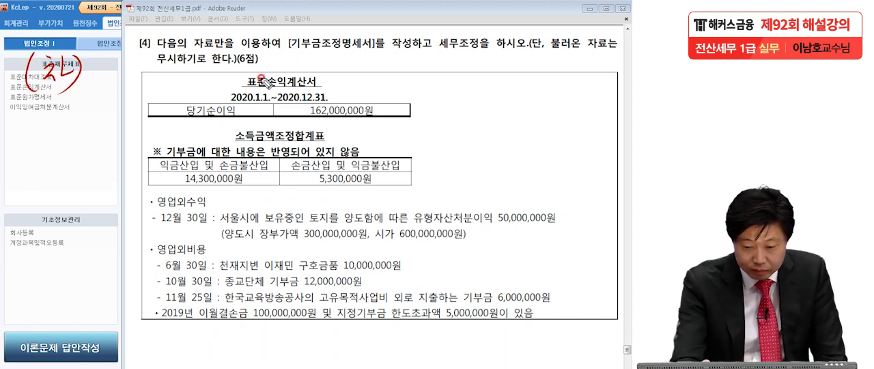
pyautogui.moveTo(290, 55); pyautogui.dragTo(289, 78)
pyautogui.moveTo(301, 60); pyautogui.dragTo(318, 67)
pyautogui.moveTo(320, 59); pyautogui.dragTo(330, 74)
pyautogui.moveTo(339, 51); pyautogui.dragTo(335, 88)
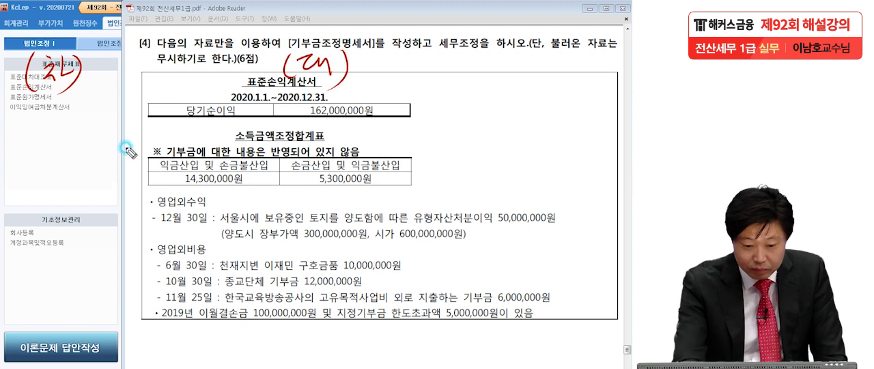
pyautogui.moveTo(9, 44); pyautogui.dragTo(11, 62)
pyautogui.moveTo(12, 24)
pyautogui.mouseDown()
pyautogui.moveTo(23, 46)
pyautogui.moveTo(12, 71)
pyautogui.mouseUp()
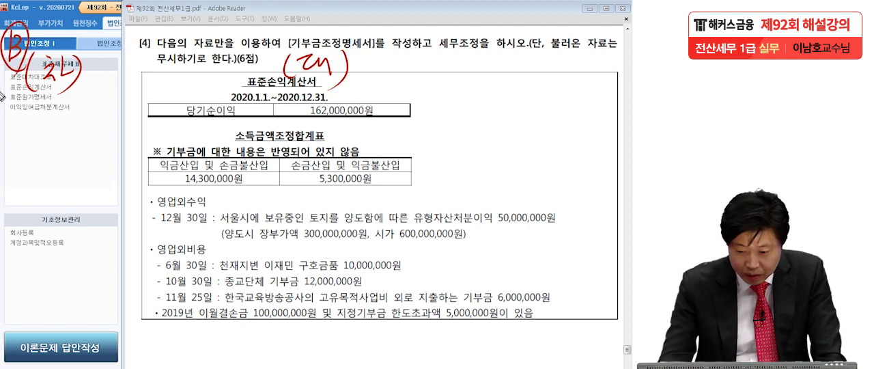
# Write the book entry: 현금등 350,000,000 as debit, 토지 300,000,000 and 유·처분이익 50,000,000 as credits
pyautogui.moveTo(368, 64)
pyautogui.mouseDown()
pyautogui.moveTo(383, 84)
pyautogui.moveTo(404, 83)
pyautogui.mouseUp()
pyautogui.moveTo(417, 55); pyautogui.dragTo(418, 103)
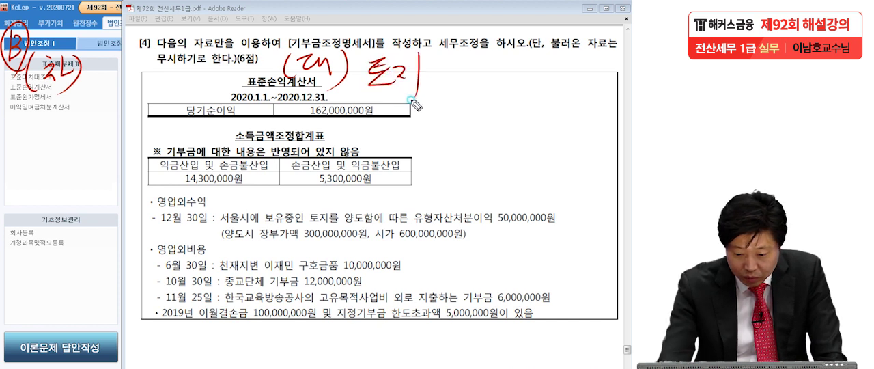
pyautogui.moveTo(473, 60); pyautogui.dragTo(472, 77)
pyautogui.moveTo(493, 65)
pyautogui.mouseDown()
pyautogui.moveTo(518, 64)
pyautogui.moveTo(523, 81)
pyautogui.moveTo(590, 72)
pyautogui.mouseUp()
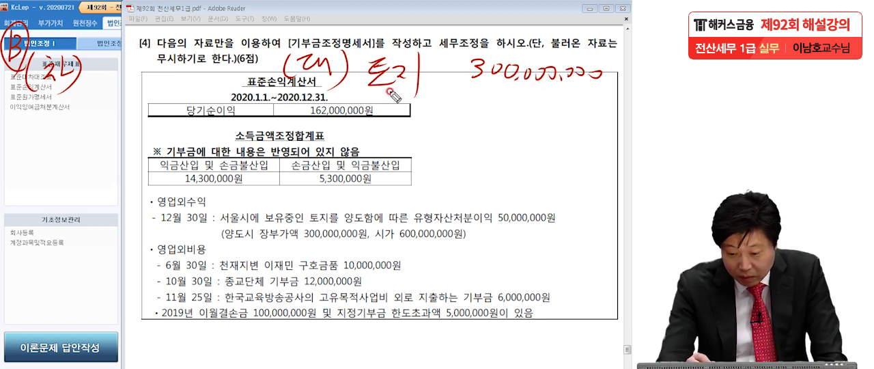
pyautogui.moveTo(101, 50)
pyautogui.mouseDown()
pyautogui.moveTo(110, 54)
pyautogui.moveTo(102, 71)
pyautogui.moveTo(116, 81)
pyautogui.moveTo(135, 84)
pyautogui.moveTo(153, 68)
pyautogui.moveTo(152, 89)
pyautogui.moveTo(146, 75)
pyautogui.mouseUp()
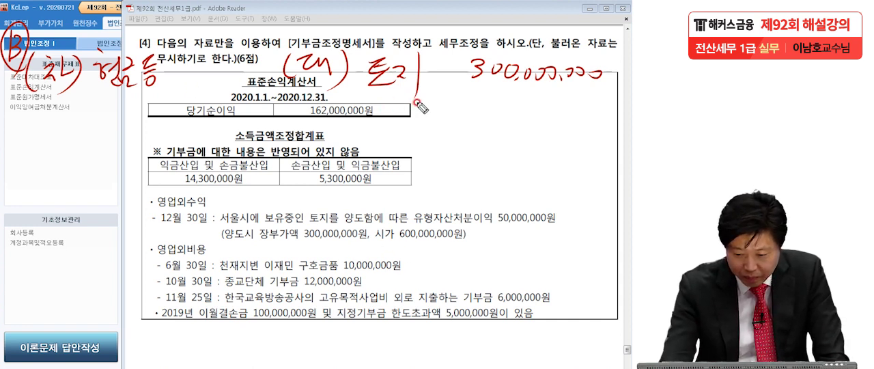
pyautogui.moveTo(377, 98)
pyautogui.mouseDown()
pyautogui.moveTo(399, 123)
pyautogui.moveTo(451, 90)
pyautogui.moveTo(443, 127)
pyautogui.moveTo(459, 100)
pyautogui.moveTo(485, 117)
pyautogui.mouseUp()
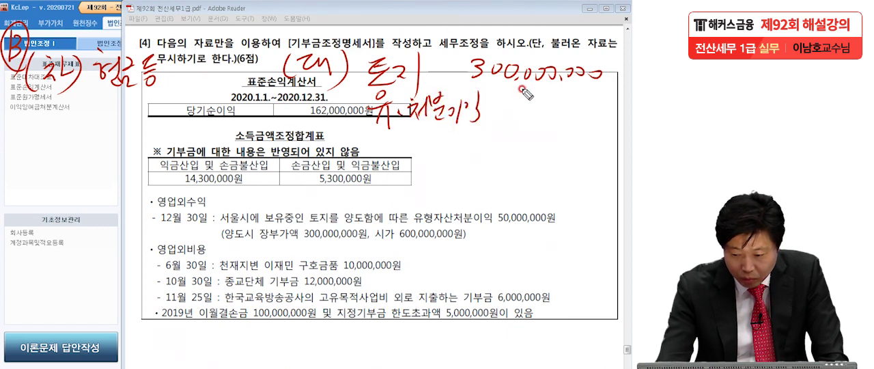
pyautogui.moveTo(517, 93)
pyautogui.mouseDown()
pyautogui.moveTo(532, 102)
pyautogui.moveTo(601, 103)
pyautogui.mouseUp()
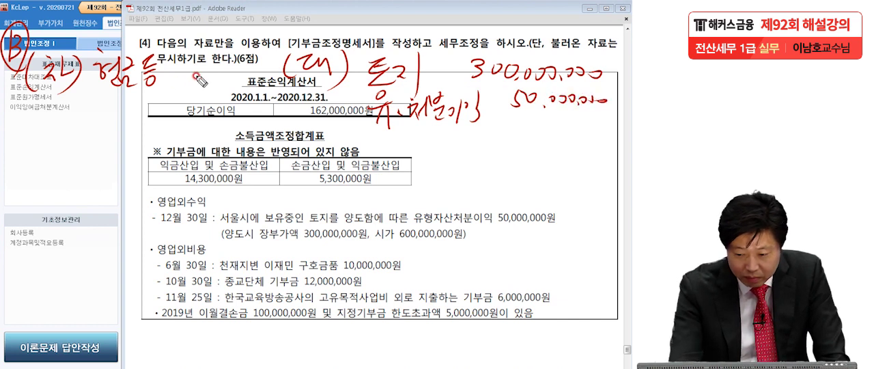
pyautogui.moveTo(176, 59)
pyautogui.mouseDown()
pyautogui.moveTo(190, 71)
pyautogui.moveTo(179, 86)
pyautogui.mouseUp()
pyautogui.moveTo(207, 54)
pyautogui.mouseDown()
pyautogui.moveTo(196, 67)
pyautogui.moveTo(276, 62)
pyautogui.mouseUp()
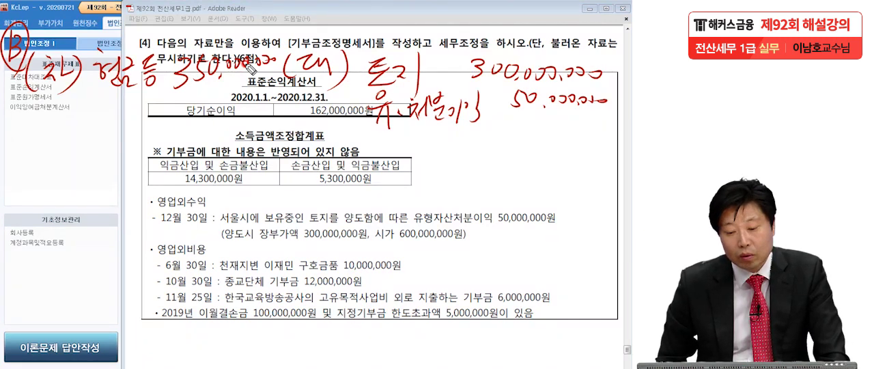
# Start a tax entry labelled with a circled T, with (차) 현금등 420,000,000 and (대) 토지 300,000,000
pyautogui.moveTo(10, 145); pyautogui.dragTo(29, 145)
pyautogui.moveTo(21, 146)
pyautogui.mouseDown()
pyautogui.moveTo(23, 165)
pyautogui.moveTo(47, 162)
pyautogui.mouseUp()
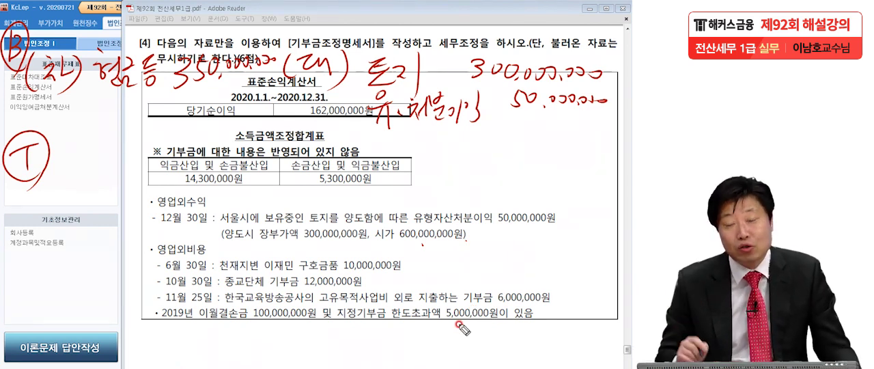
pyautogui.moveTo(59, 183)
pyautogui.mouseDown()
pyautogui.moveTo(54, 203)
pyautogui.moveTo(89, 211)
pyautogui.mouseUp()
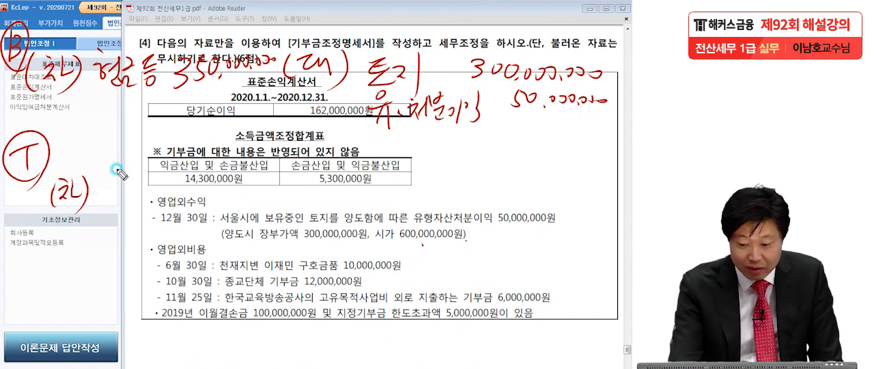
pyautogui.moveTo(321, 180)
pyautogui.mouseDown()
pyautogui.moveTo(318, 202)
pyautogui.moveTo(345, 186)
pyautogui.moveTo(362, 196)
pyautogui.moveTo(437, 179)
pyautogui.moveTo(451, 212)
pyautogui.moveTo(510, 183)
pyautogui.mouseUp()
pyautogui.moveTo(536, 186); pyautogui.dragTo(625, 182)
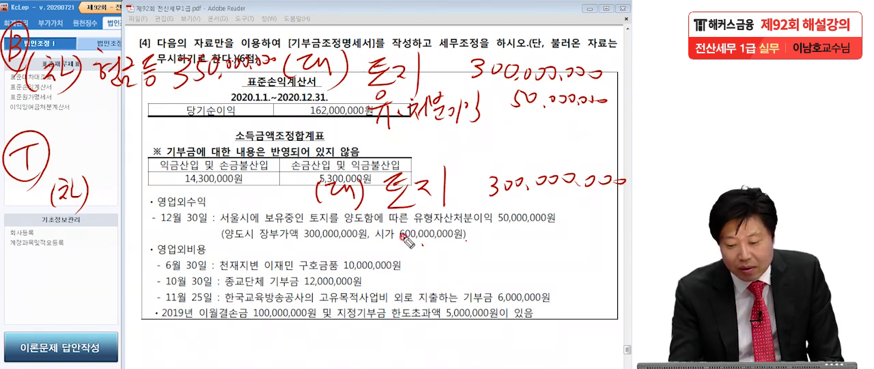
pyautogui.moveTo(107, 178)
pyautogui.mouseDown()
pyautogui.moveTo(127, 186)
pyautogui.moveTo(146, 176)
pyautogui.moveTo(141, 198)
pyautogui.moveTo(175, 190)
pyautogui.mouseUp()
pyautogui.moveTo(163, 168)
pyautogui.mouseDown()
pyautogui.moveTo(177, 172)
pyautogui.moveTo(172, 194)
pyautogui.moveTo(181, 198)
pyautogui.moveTo(209, 181)
pyautogui.moveTo(299, 178)
pyautogui.mouseUp()
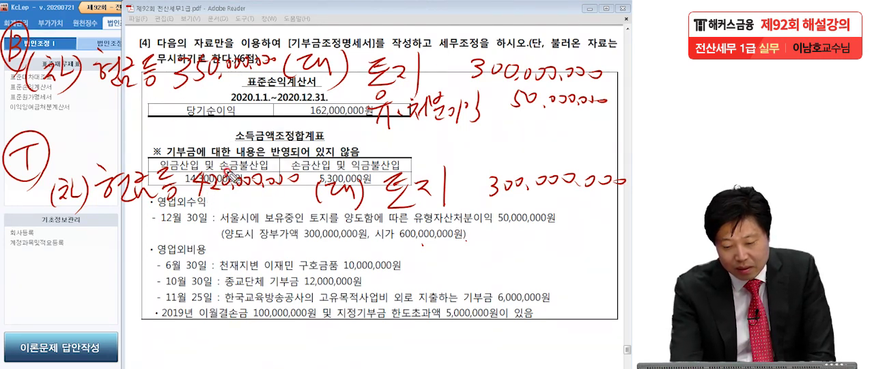
pyautogui.moveTo(406, 223); pyautogui.dragTo(416, 231)
pyautogui.moveTo(408, 237); pyautogui.dragTo(424, 234)
pyautogui.moveTo(417, 240); pyautogui.dragTo(426, 239)
pyautogui.moveTo(428, 228)
pyautogui.mouseDown()
pyautogui.moveTo(429, 246)
pyautogui.moveTo(441, 251)
pyautogui.mouseUp()
pyautogui.moveTo(443, 232); pyautogui.dragTo(450, 241)
pyautogui.moveTo(440, 245); pyautogui.dragTo(457, 243)
pyautogui.moveTo(445, 248); pyautogui.dragTo(459, 254)
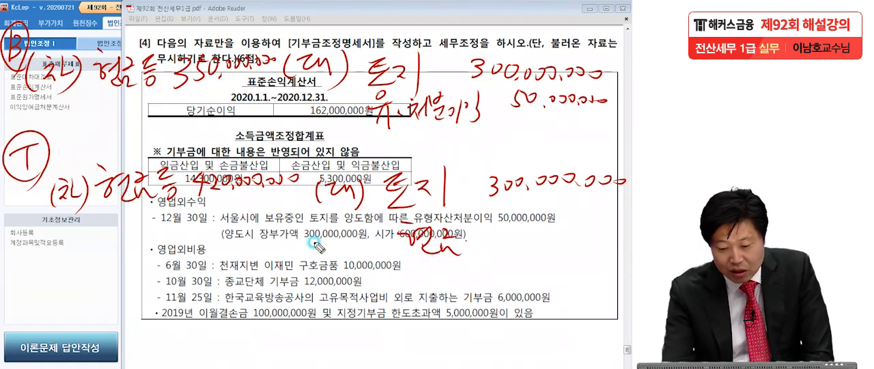
pyautogui.moveTo(508, 225)
pyautogui.mouseDown()
pyautogui.moveTo(512, 217)
pyautogui.moveTo(579, 236)
pyautogui.moveTo(622, 228)
pyautogui.mouseUp()
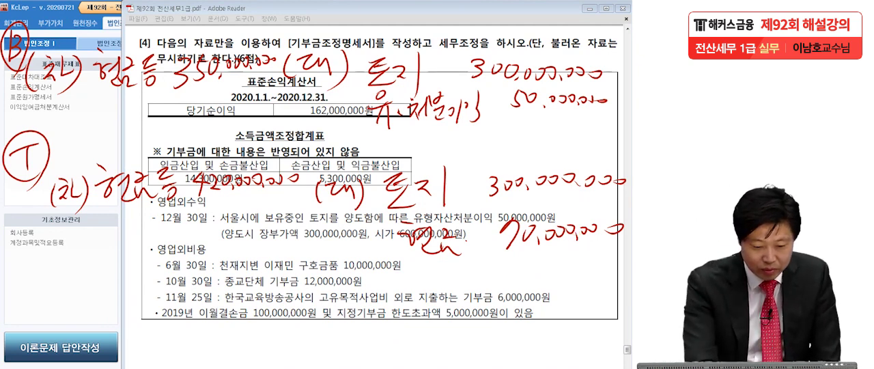
pyautogui.moveTo(450, 226)
pyautogui.mouseDown()
pyautogui.moveTo(401, 224)
pyautogui.moveTo(505, 239)
pyautogui.moveTo(616, 223)
pyautogui.moveTo(487, 244)
pyautogui.moveTo(280, 228)
pyautogui.mouseUp()
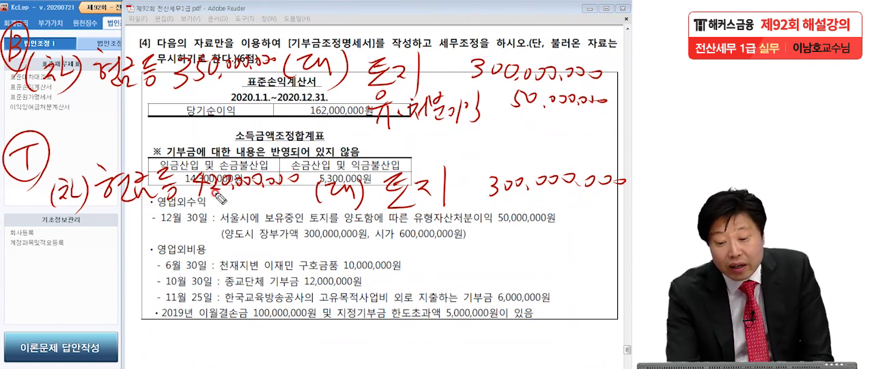
# Complete the tax entry with 유·처분이익 120,000,000 as credit, and 기부금 70,000,000 as debit against 현금등 70,000,000
pyautogui.moveTo(413, 217)
pyautogui.mouseDown()
pyautogui.moveTo(402, 245)
pyautogui.moveTo(432, 238)
pyautogui.moveTo(443, 254)
pyautogui.moveTo(452, 235)
pyautogui.moveTo(461, 251)
pyautogui.moveTo(492, 236)
pyautogui.moveTo(496, 257)
pyautogui.mouseUp()
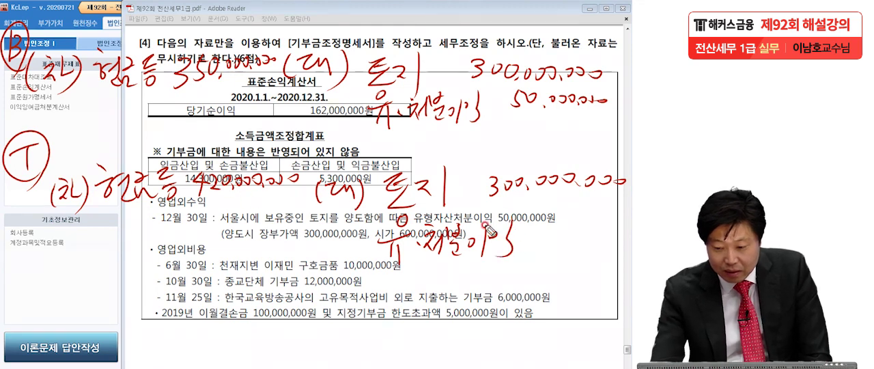
pyautogui.moveTo(541, 220)
pyautogui.mouseDown()
pyautogui.moveTo(539, 234)
pyautogui.moveTo(623, 234)
pyautogui.mouseUp()
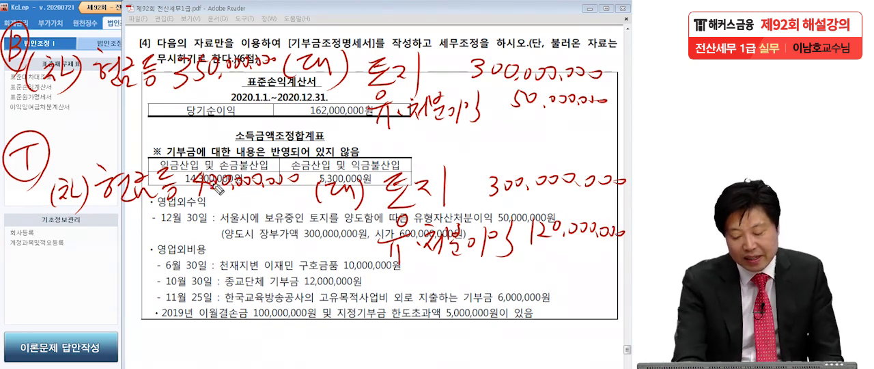
pyautogui.moveTo(414, 272)
pyautogui.mouseDown()
pyautogui.moveTo(435, 293)
pyautogui.moveTo(420, 285)
pyautogui.moveTo(464, 290)
pyautogui.moveTo(497, 272)
pyautogui.moveTo(509, 295)
pyautogui.moveTo(526, 267)
pyautogui.moveTo(625, 280)
pyautogui.mouseUp()
pyautogui.moveTo(94, 257)
pyautogui.mouseDown()
pyautogui.moveTo(105, 280)
pyautogui.moveTo(137, 267)
pyautogui.moveTo(136, 292)
pyautogui.mouseUp()
pyautogui.moveTo(145, 256)
pyautogui.mouseDown()
pyautogui.moveTo(180, 281)
pyautogui.moveTo(187, 307)
pyautogui.mouseUp()
pyautogui.moveTo(225, 261)
pyautogui.mouseDown()
pyautogui.moveTo(235, 280)
pyautogui.moveTo(316, 274)
pyautogui.mouseUp()
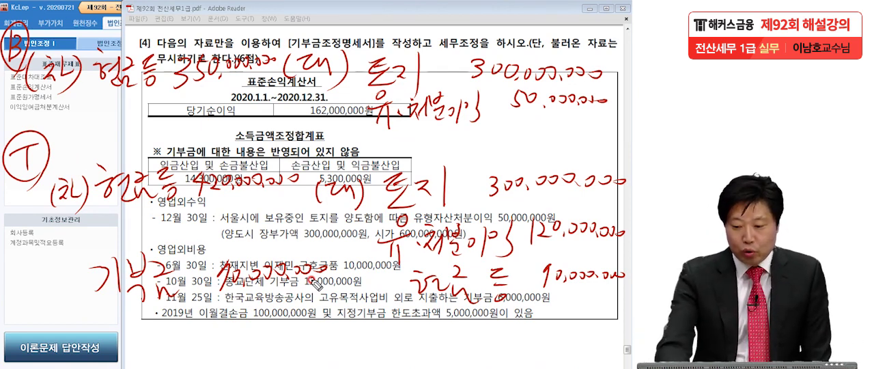
# Underline the 유·처분이익 lines in both handwritten entries, and underline and box the 기부금 70,000,000 line
pyautogui.click(623, 246)
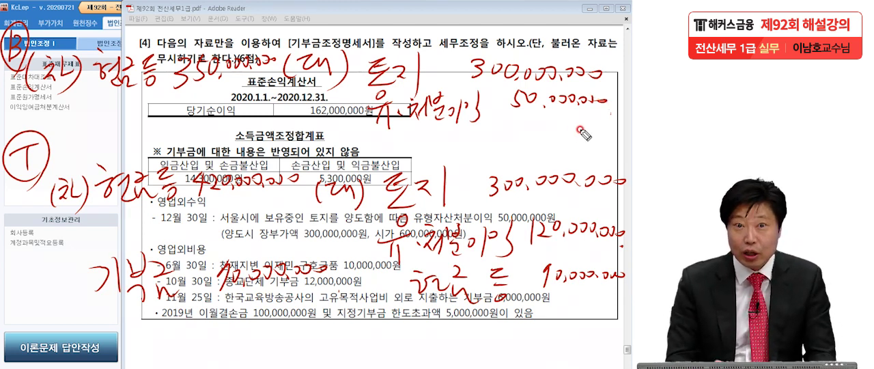
pyautogui.moveTo(375, 129); pyautogui.dragTo(609, 114)
pyautogui.moveTo(395, 263); pyautogui.dragTo(610, 247)
pyautogui.moveTo(115, 312); pyautogui.dragTo(362, 292)
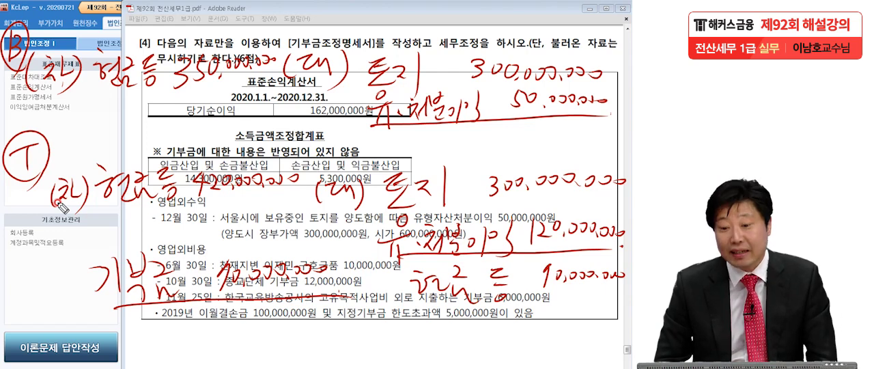
pyautogui.moveTo(78, 306)
pyautogui.mouseDown()
pyautogui.moveTo(96, 235)
pyautogui.moveTo(357, 297)
pyautogui.mouseUp()
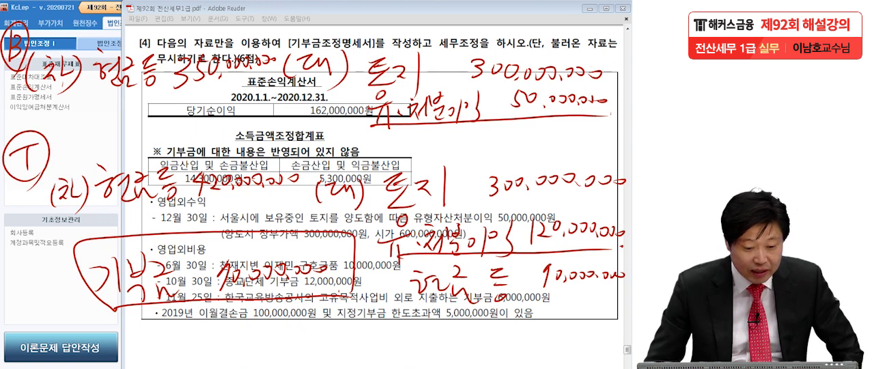
# Clear the pen marks, switch to KcLep, open 기부금조정명세서, and load the recorded donation data into it
pyautogui.press('Escape')
pyautogui.click(93, 200)
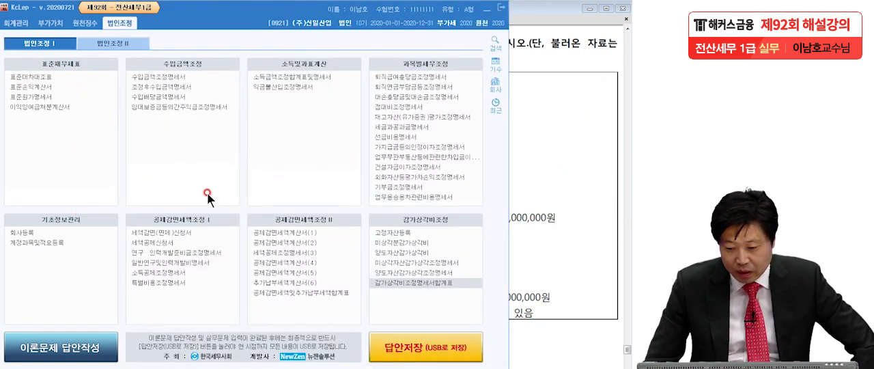
pyautogui.click(395, 186)
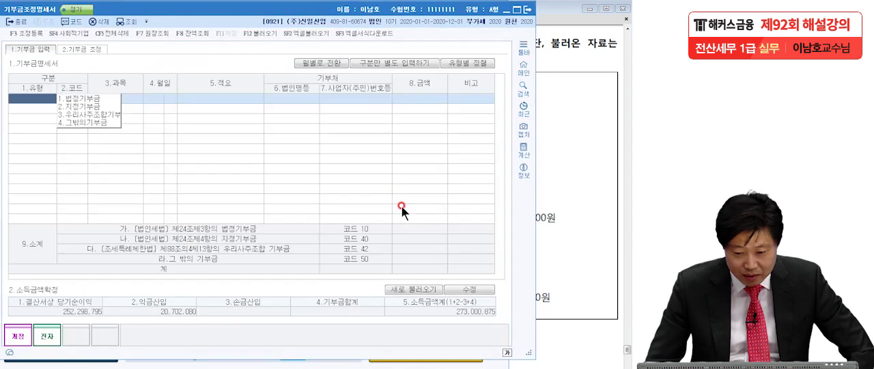
pyautogui.click(267, 33)
pyautogui.click(360, 213)
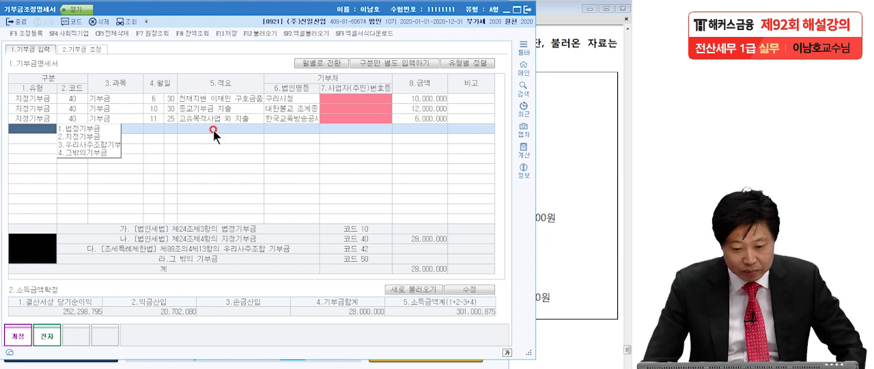
# Check the 적요 of the three loaded donation rows and the 법인명 of the 11월 25일 row
pyautogui.click(211, 100)
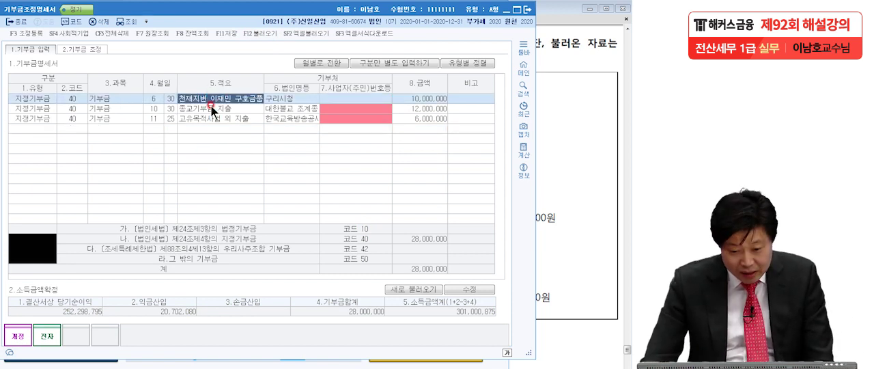
pyautogui.click(211, 108)
pyautogui.click(213, 118)
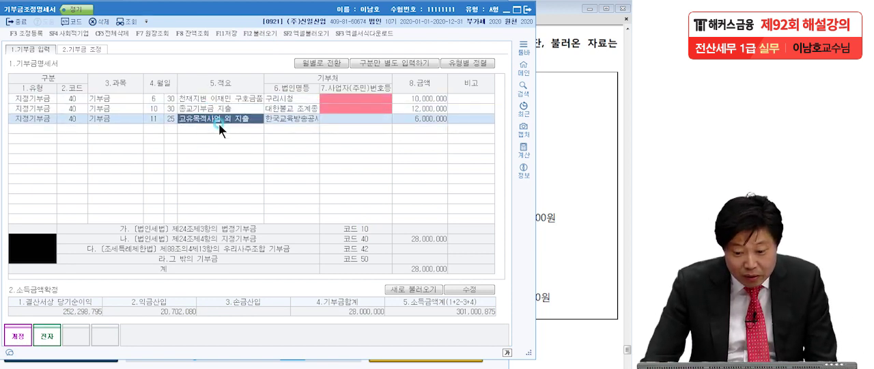
pyautogui.click(296, 116)
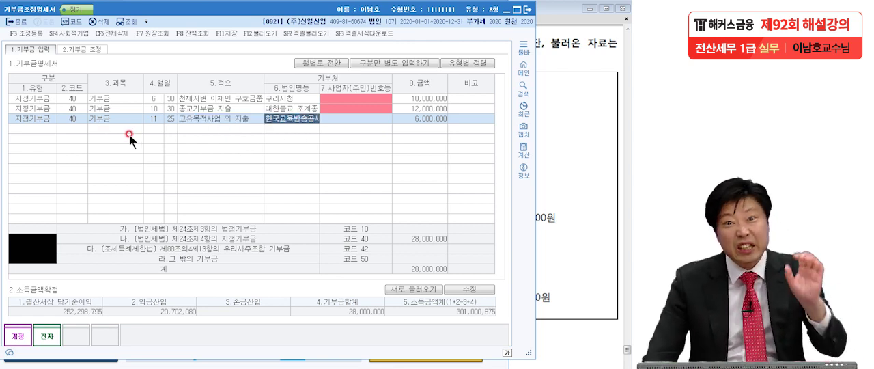
# Check the 10월 30일 and 11월 25일 donation rows, and switch to Adobe Reader to reread question 4's land sale
pyautogui.click(113, 108)
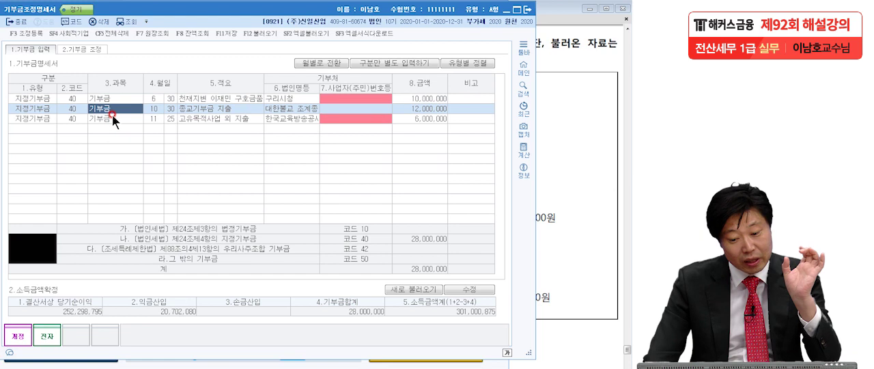
pyautogui.click(113, 119)
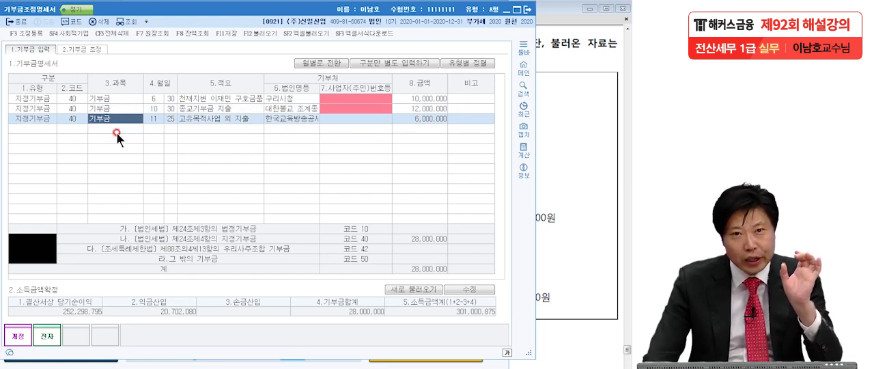
pyautogui.click(45, 129)
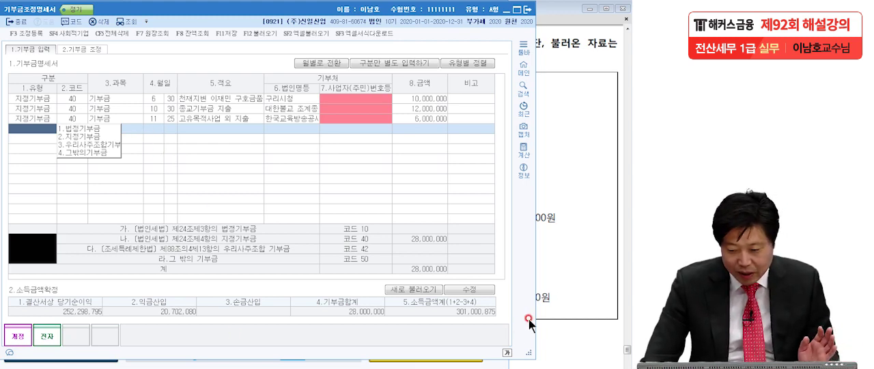
pyautogui.click(560, 276)
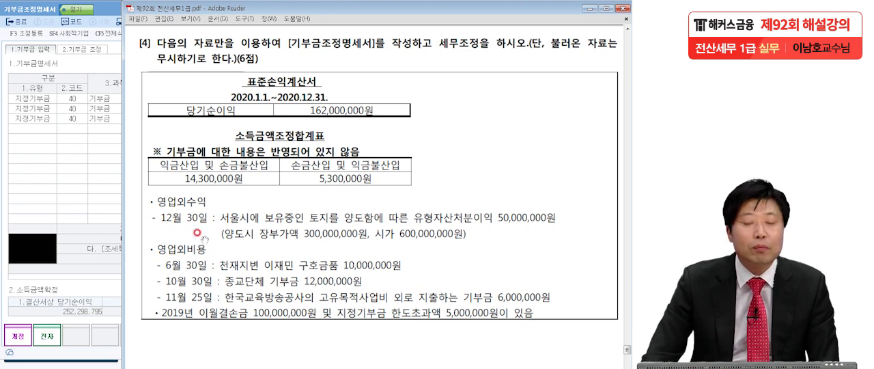
# Switch back to KcLep and add a fourth donation row with type 법정기부금 and date 12월 30일
pyautogui.click(25, 130)
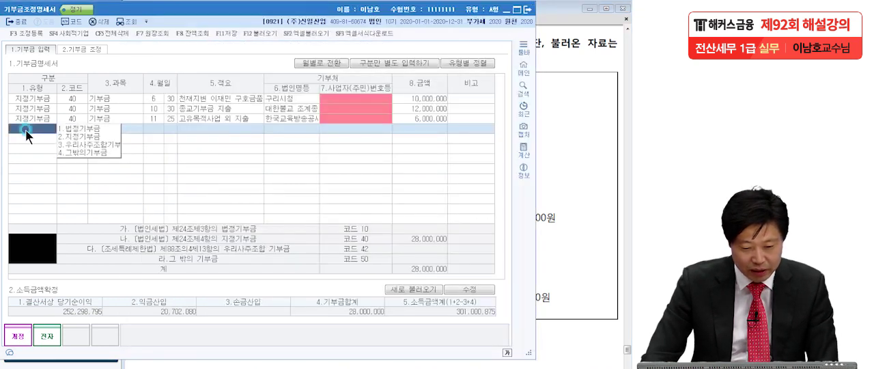
pyautogui.click(68, 131)
pyautogui.click(152, 126)
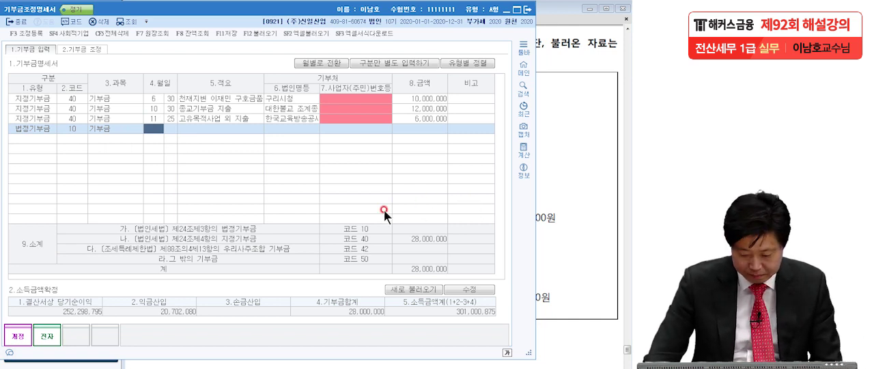
pyautogui.write('12')
pyautogui.press('Return')
pyautogui.write('30')
pyautogui.press('Return')
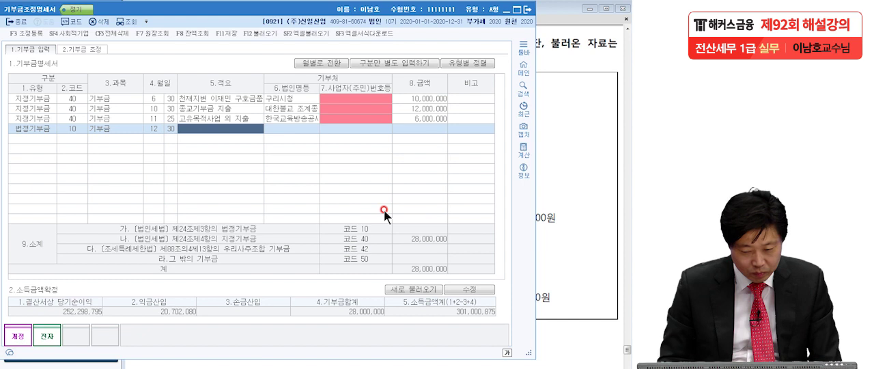
# Complete the 12월 30일 row with 적요 의제기부금, 법인명 서울시 and 금액 70,000,000, leaving the business number blank
pyautogui.write('의제')
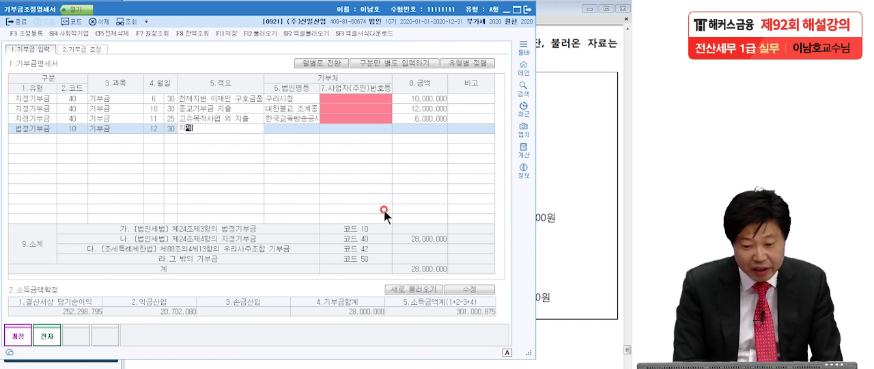
pyautogui.write('기부금')
pyautogui.press('Return')
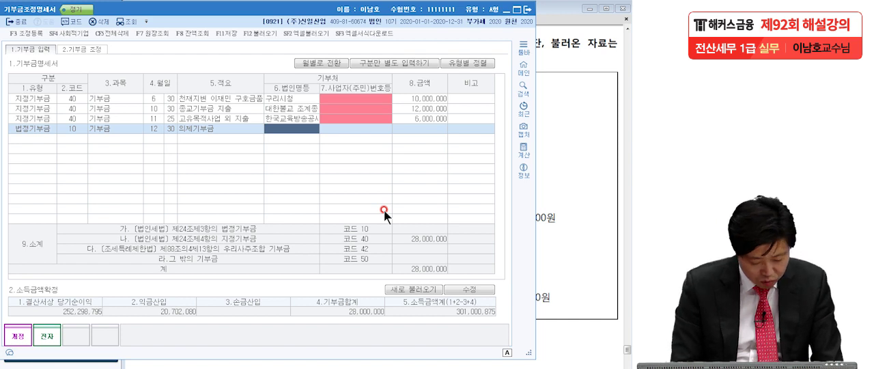
pyautogui.write('서울시')
pyautogui.press('Return')
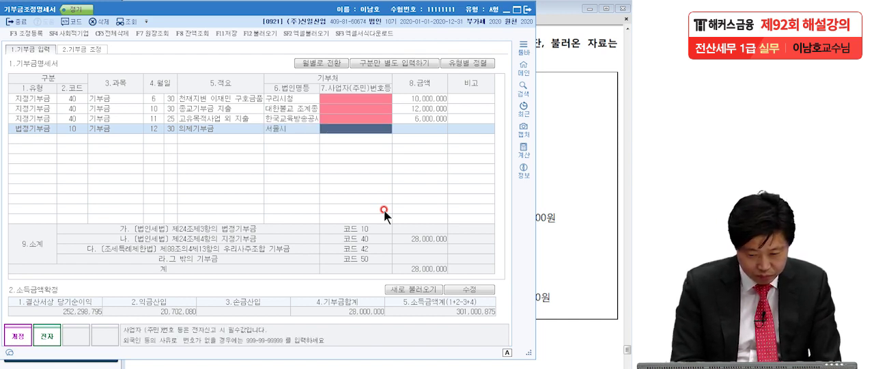
pyautogui.press('Return')
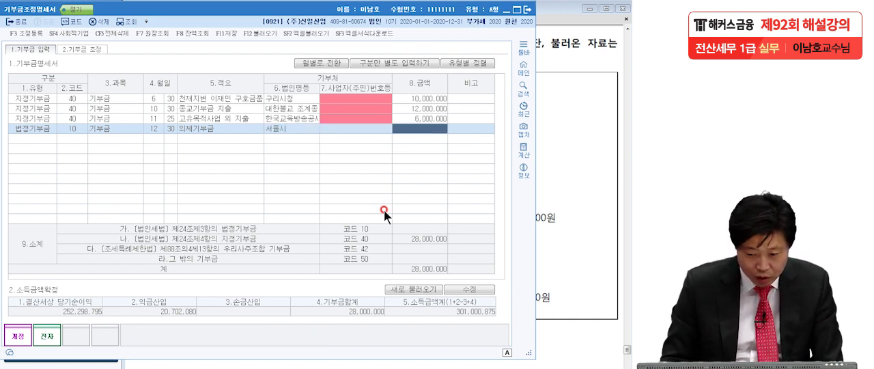
pyautogui.write('70000000')
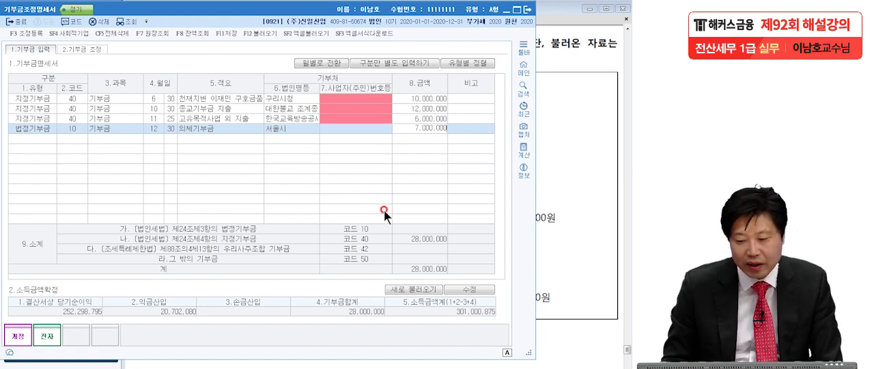
pyautogui.press('Return')
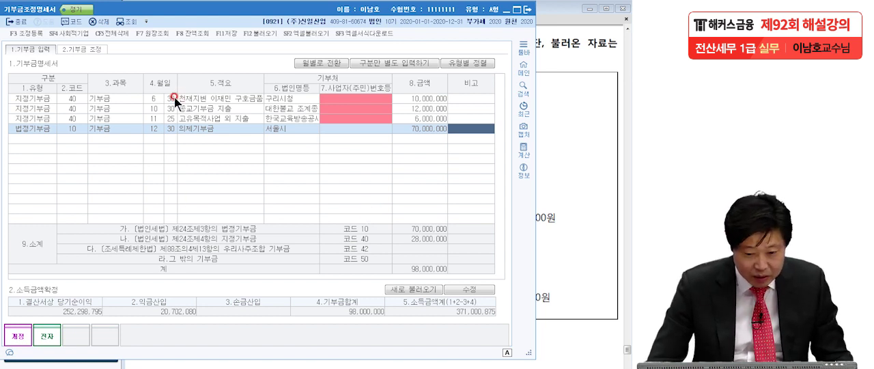
# Change the 6월 30일 disaster relief row's type to 법정기부금, and check the 10월 30일 religious donation's type
pyautogui.click(45, 99)
pyautogui.click(69, 98)
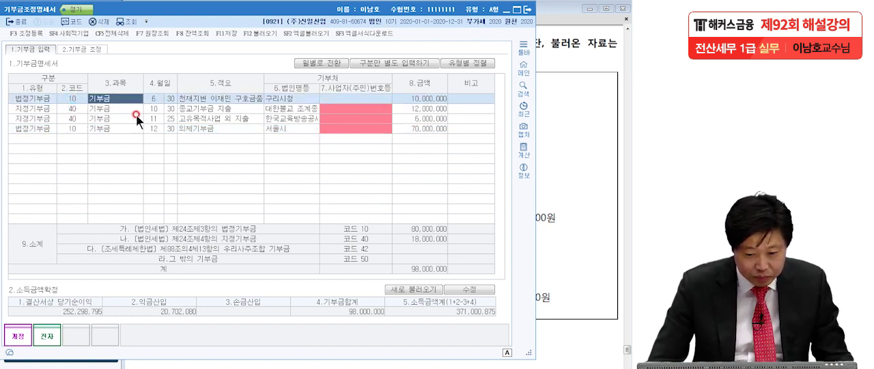
pyautogui.click(208, 110)
pyautogui.click(44, 109)
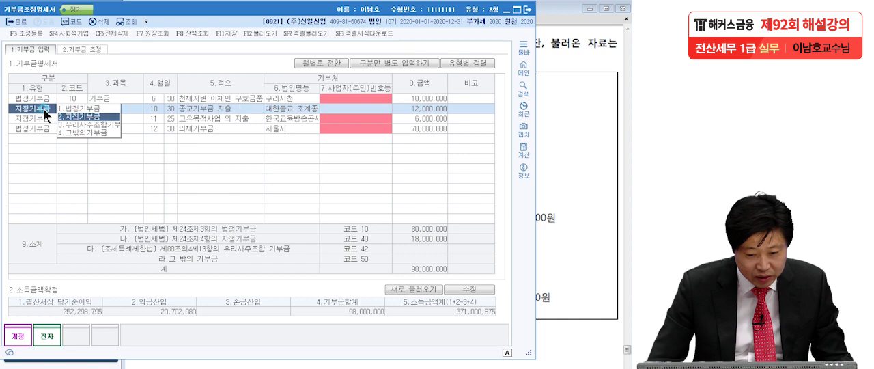
pyautogui.click(189, 119)
# Switch to question 4 in Adobe Reader, underline 고유목적사업비, circle 외로, and mark an X beside the 11월 25일 line
pyautogui.click(565, 198)
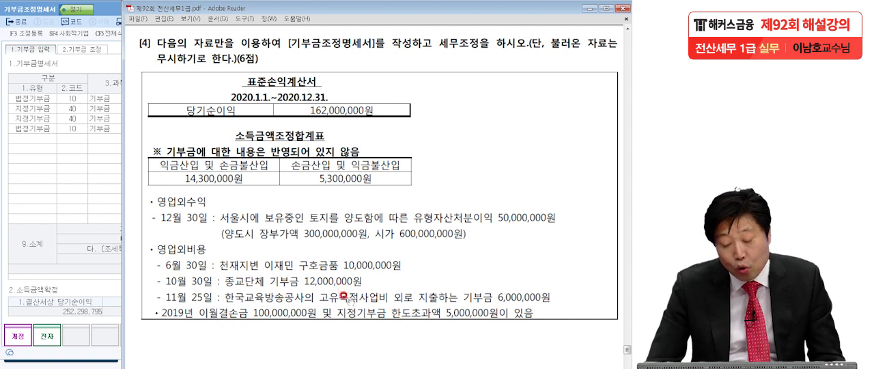
pyautogui.click(62, 257)
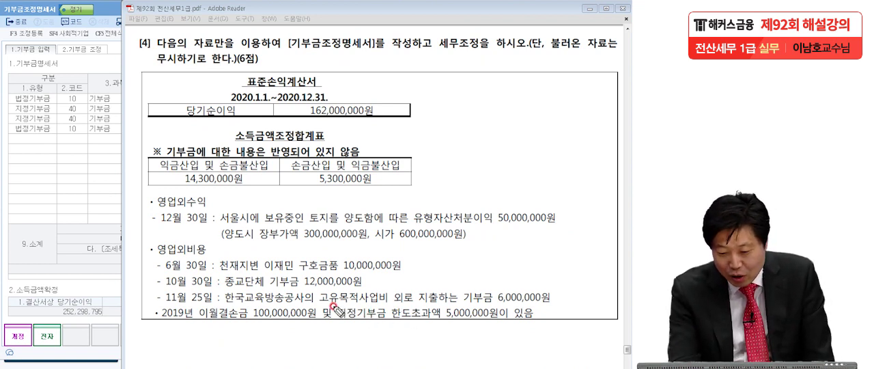
pyautogui.moveTo(319, 312); pyautogui.dragTo(387, 313)
pyautogui.moveTo(408, 287)
pyautogui.mouseDown()
pyautogui.moveTo(392, 291)
pyautogui.moveTo(399, 287)
pyautogui.mouseUp()
pyautogui.moveTo(583, 284); pyautogui.dragTo(582, 311)
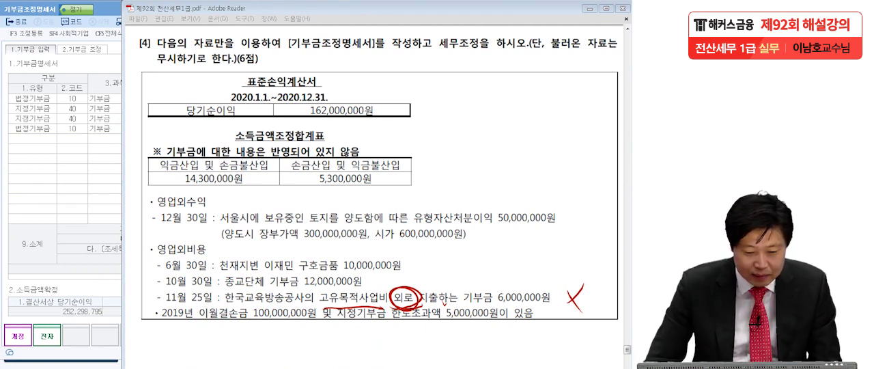
# Clear the pen marks, return to KcLep, and change the 11월 25일 row's type to 그밖의기부금
pyautogui.click(36, 157)
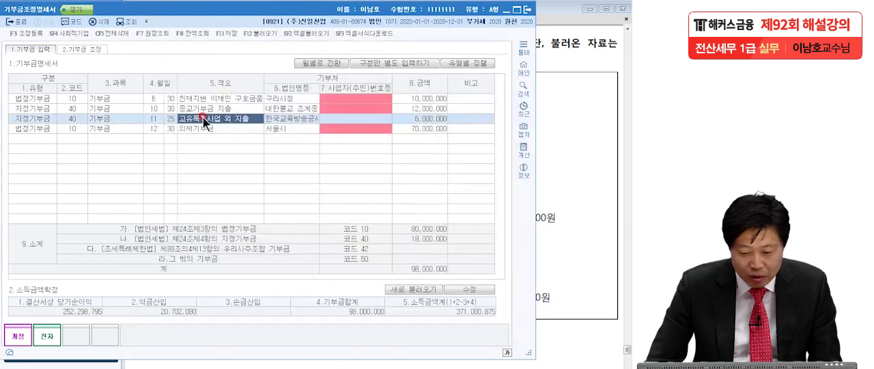
pyautogui.click(34, 119)
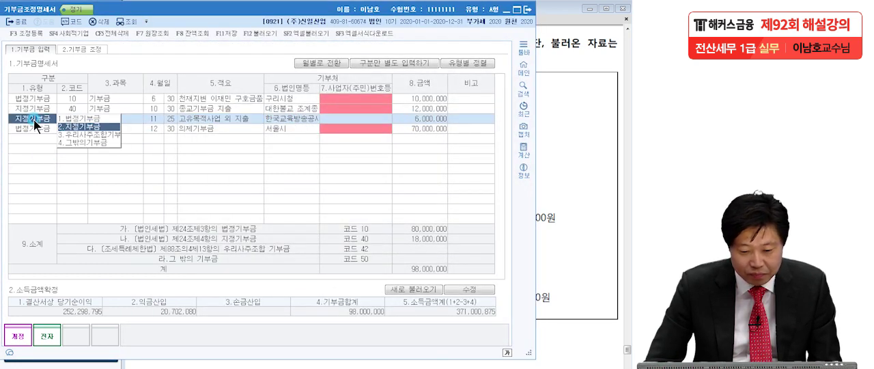
pyautogui.click(79, 143)
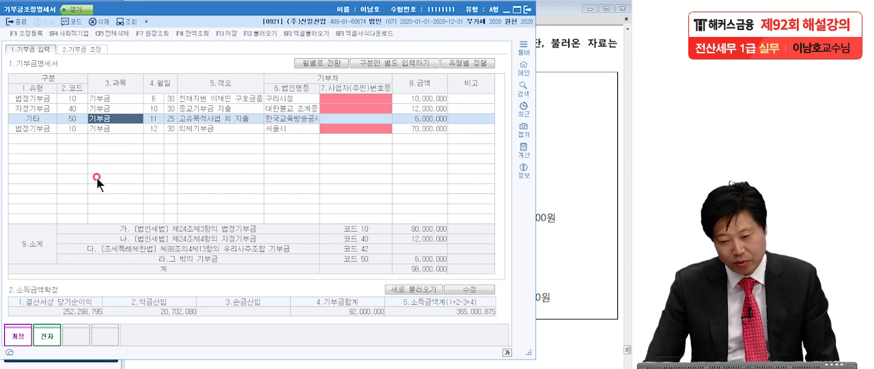
pyautogui.click(287, 130)
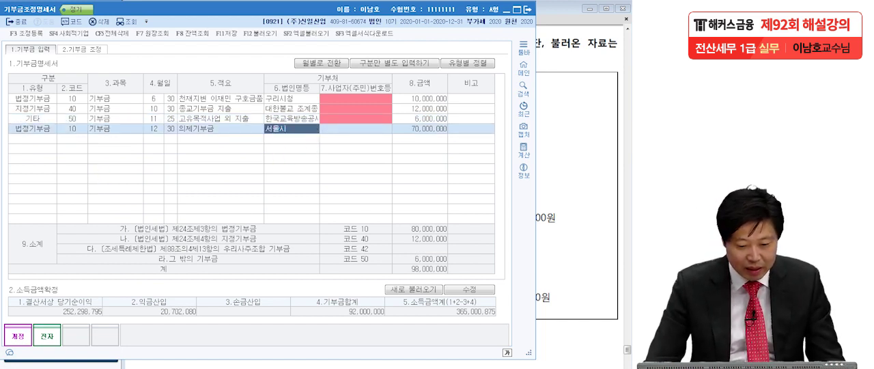
# Tick the code 10, 40 and 50 subtotals, underline the first two amounts, and circle the 그 밖의 기부금 amount
pyautogui.click(2, 237)
pyautogui.moveTo(448, 234)
pyautogui.mouseDown()
pyautogui.moveTo(463, 220)
pyautogui.moveTo(471, 230)
pyautogui.mouseUp()
pyautogui.moveTo(447, 263); pyautogui.dragTo(471, 252)
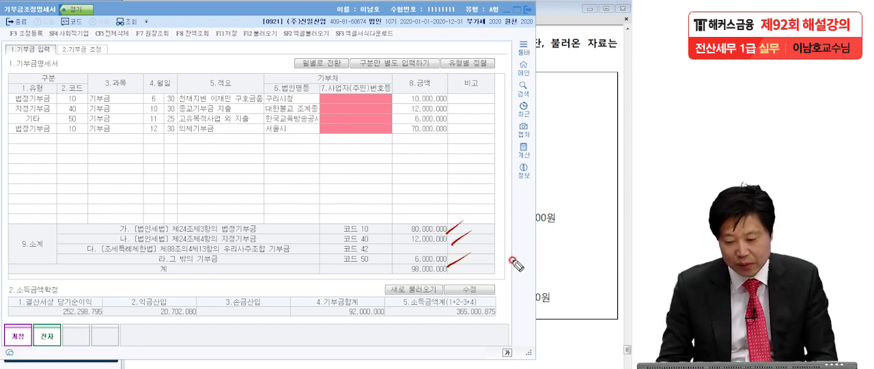
pyautogui.moveTo(409, 232); pyautogui.dragTo(448, 230)
pyautogui.moveTo(409, 243); pyautogui.dragTo(448, 239)
pyautogui.moveTo(410, 267)
pyautogui.mouseDown()
pyautogui.moveTo(453, 268)
pyautogui.moveTo(407, 277)
pyautogui.mouseUp()
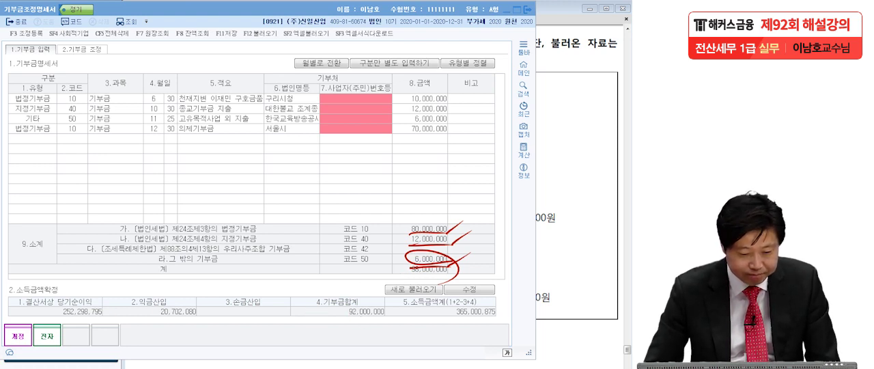
# Clear the pen marks and open 조정 등록 at the first empty 익금산입 및 손금불산입 row
pyautogui.press('Escape')
pyautogui.click(26, 33)
pyautogui.click(86, 130)
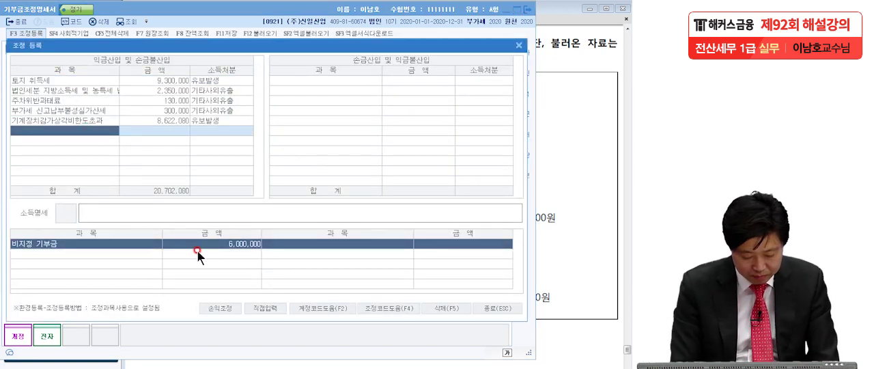
pyautogui.write('비지정')
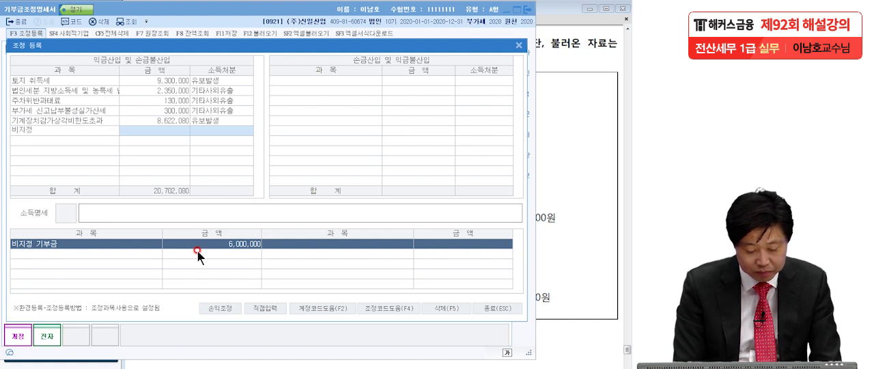
pyautogui.press('Return')
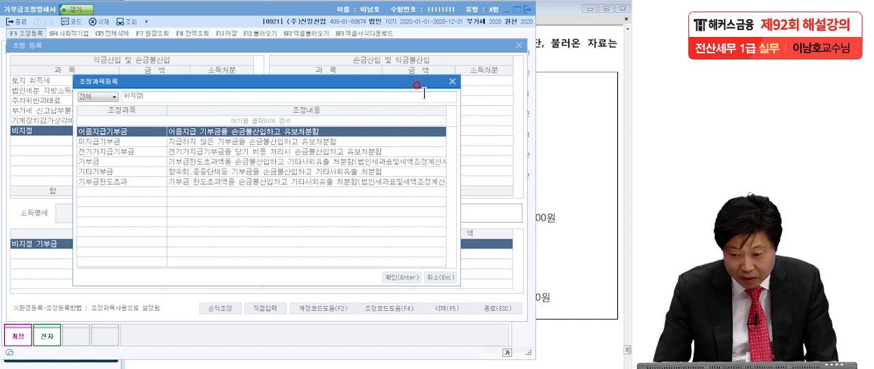
pyautogui.click(452, 81)
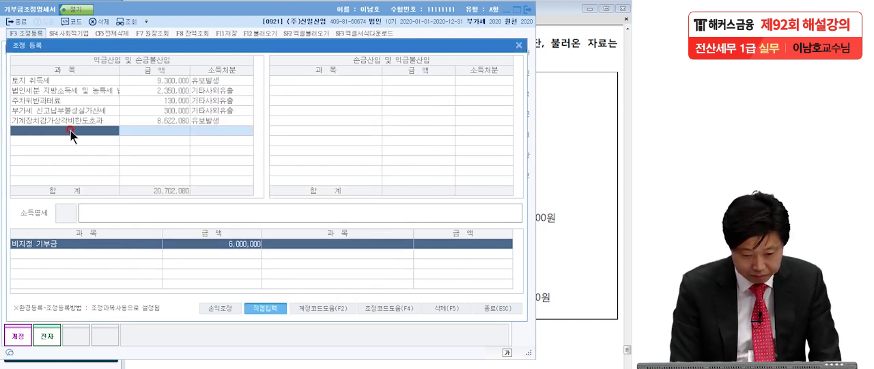
# Register 비지정 기부금 of 6,000,000 as 손금불산입 by direct entry with 소득처분 기타사외유출, and close 조정 등록
pyautogui.write('비지정 기부금')
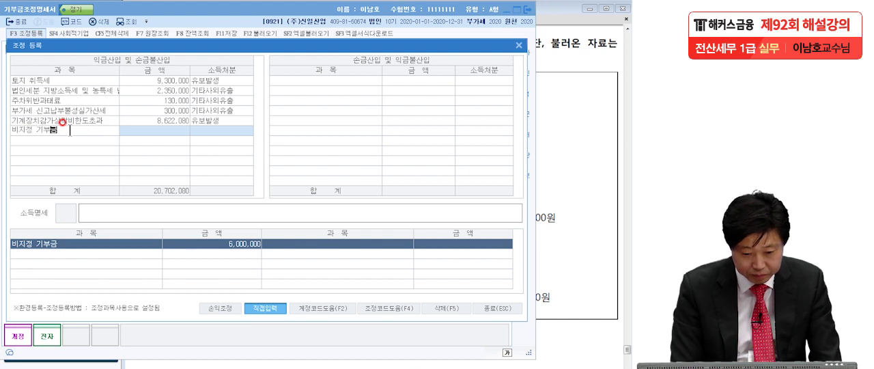
pyautogui.press('Return')
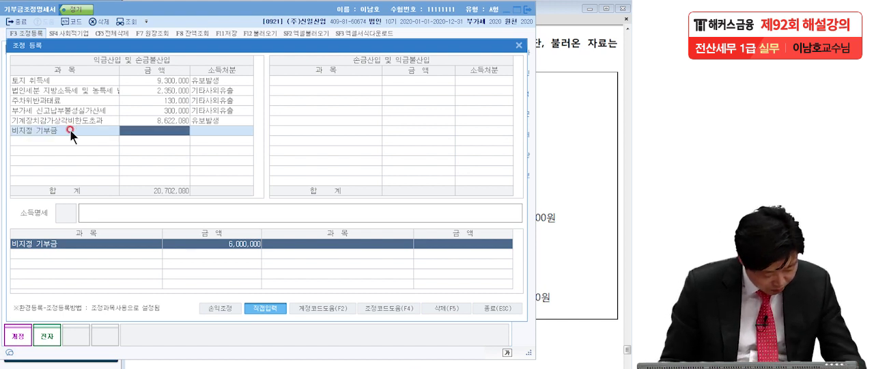
pyautogui.write('6000000')
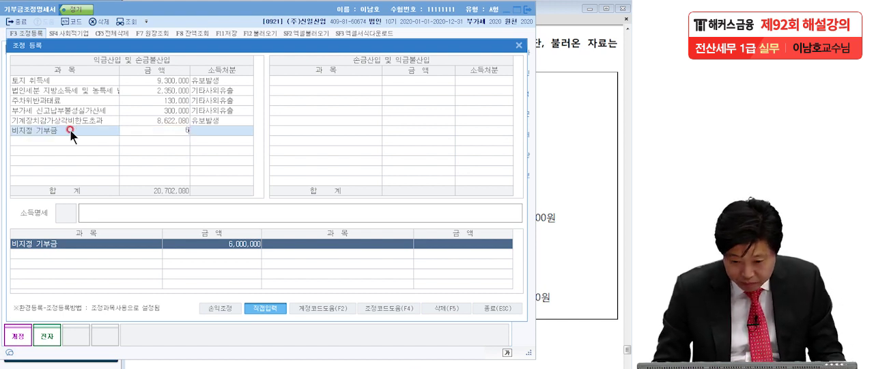
pyautogui.press('Return')
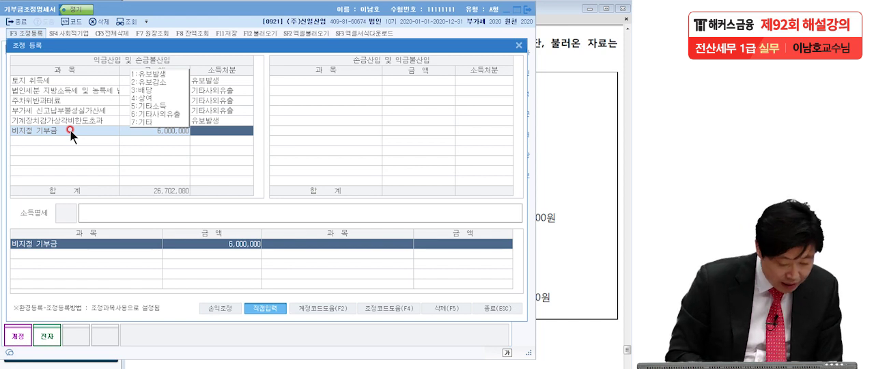
pyautogui.click(153, 112)
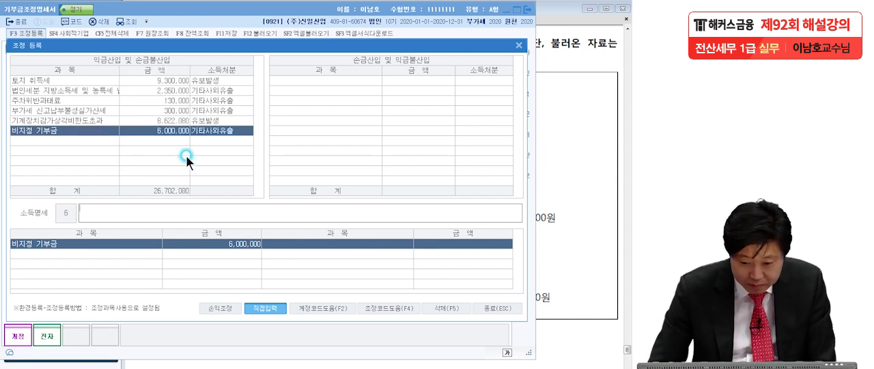
pyautogui.click(144, 143)
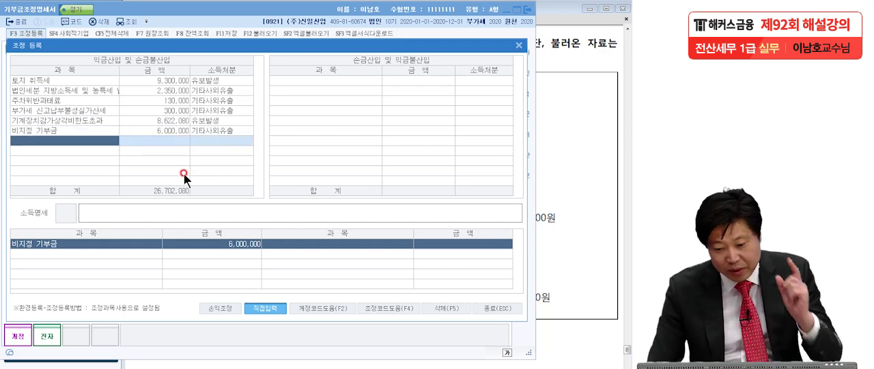
pyautogui.click(477, 307)
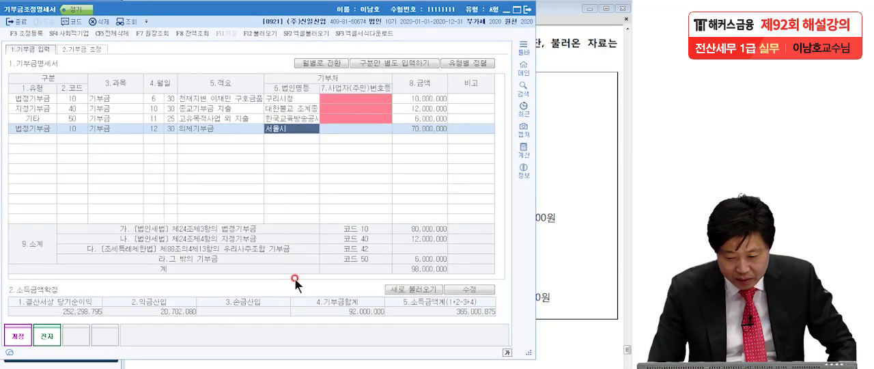
# Unlock 소득금액확정 for editing and enter 당기순이익 162,000,000, 익금산입 14,300,000 and 손금산입 5,300,000
pyautogui.click(477, 286)
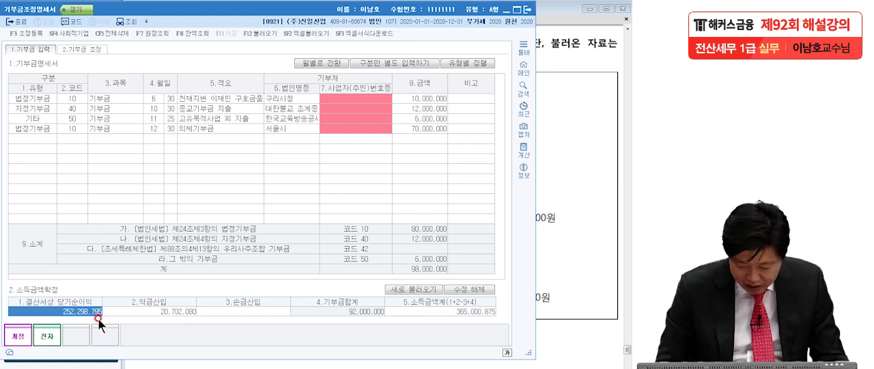
pyautogui.write('152000000')
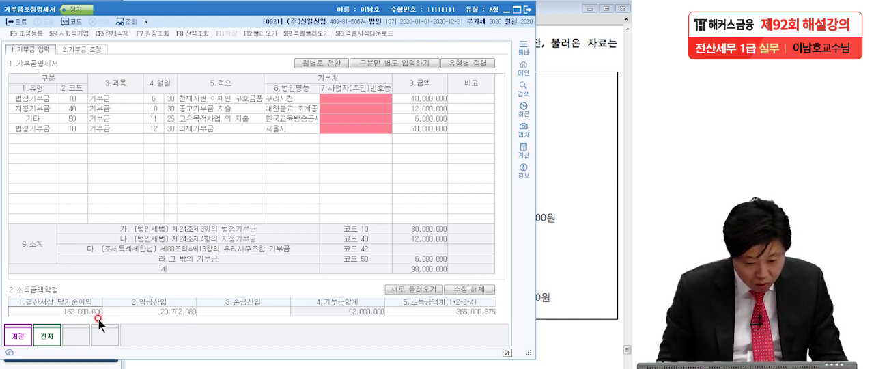
pyautogui.press('Return')
pyautogui.write('1')
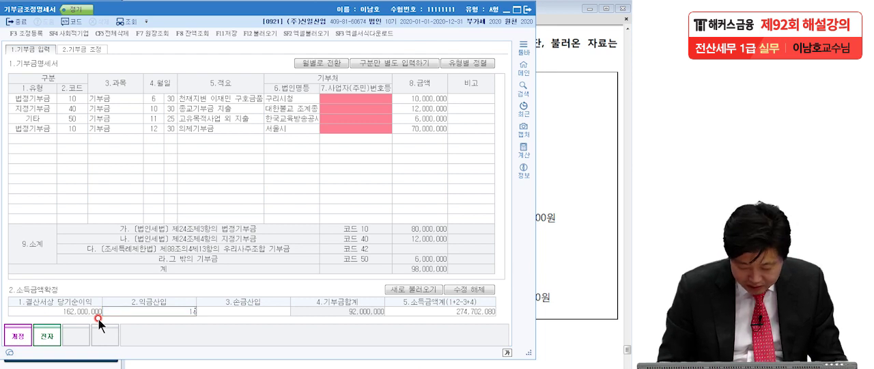
pyautogui.write('4,300,000')
pyautogui.press('Return')
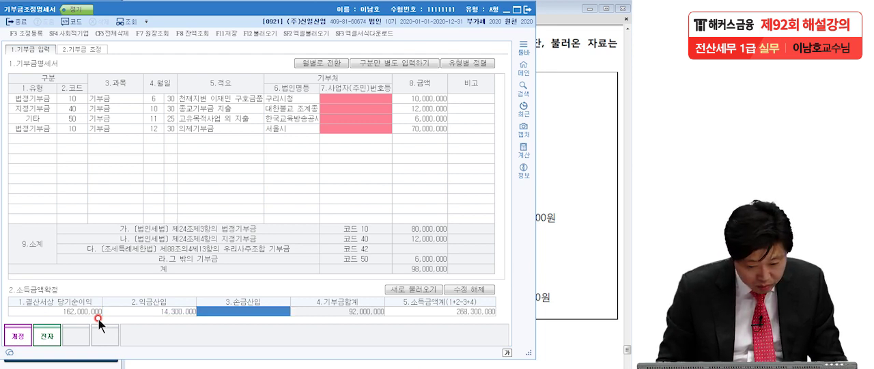
pyautogui.write('5300000')
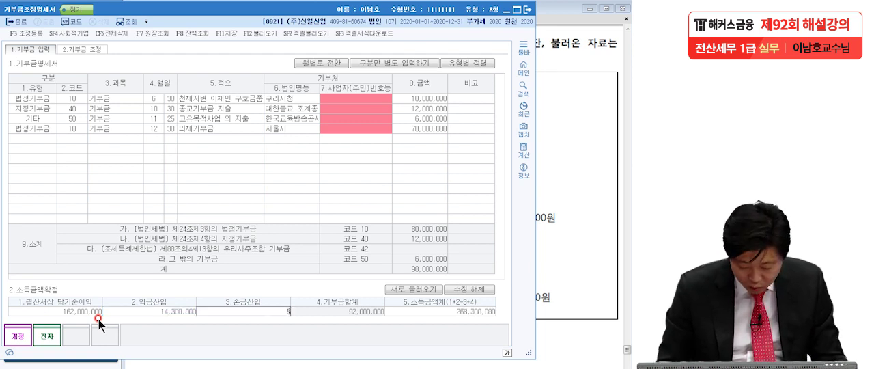
pyautogui.press('Return')
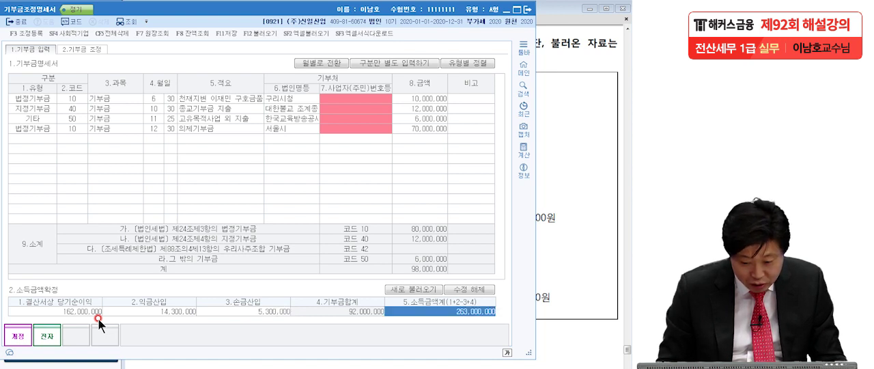
# Change 익금산입 in 소득금액확정 to 20,300,000 and end the editing of the income amounts
pyautogui.click(164, 313)
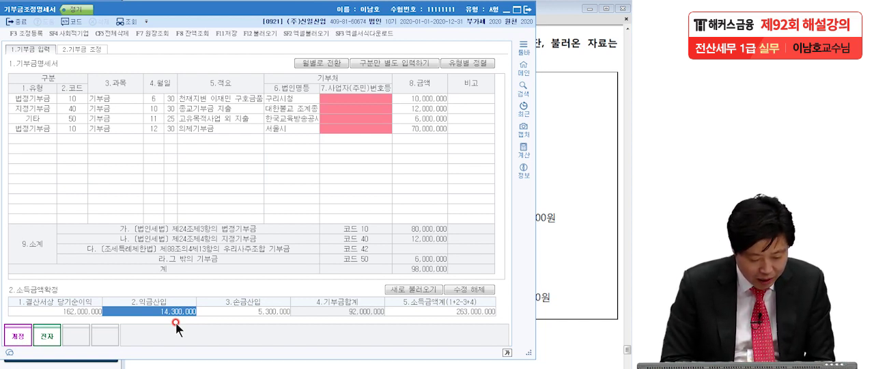
pyautogui.write('20')
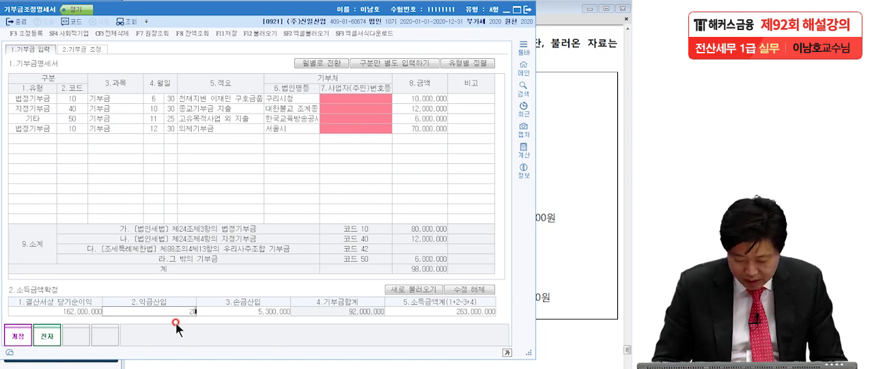
pyautogui.write(',300,000')
pyautogui.press('Return')
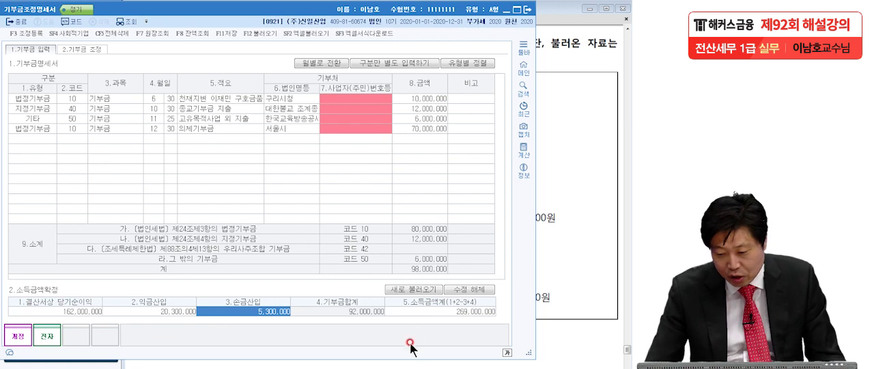
pyautogui.click(458, 290)
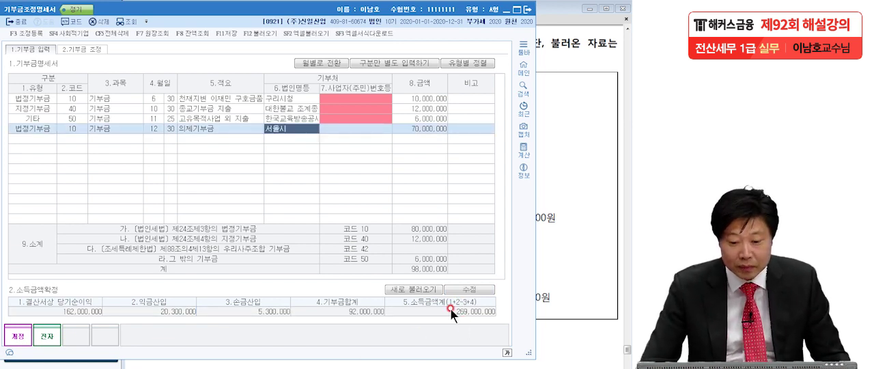
# Enter 100,000,000 as the 이월결손금 합계액 in the 법정기부금 limit calculation of 기부금 조정
pyautogui.click(82, 49)
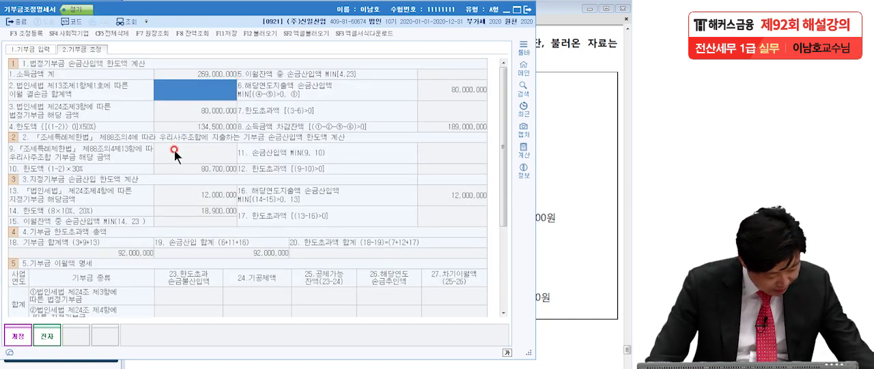
pyautogui.click(198, 99)
pyautogui.write('100,000,000')
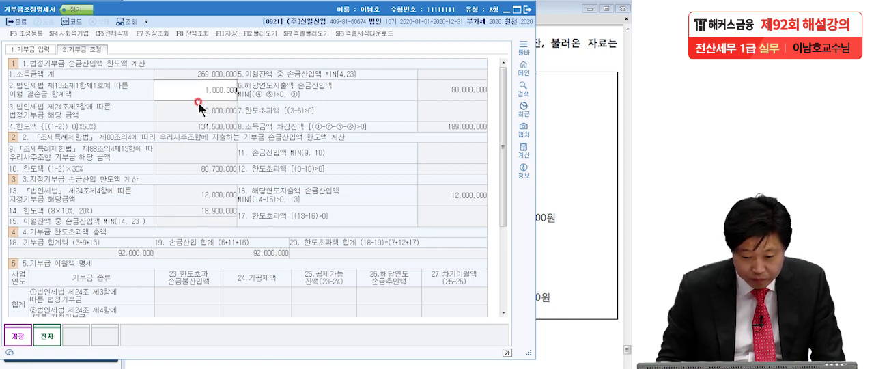
pyautogui.press('Return')
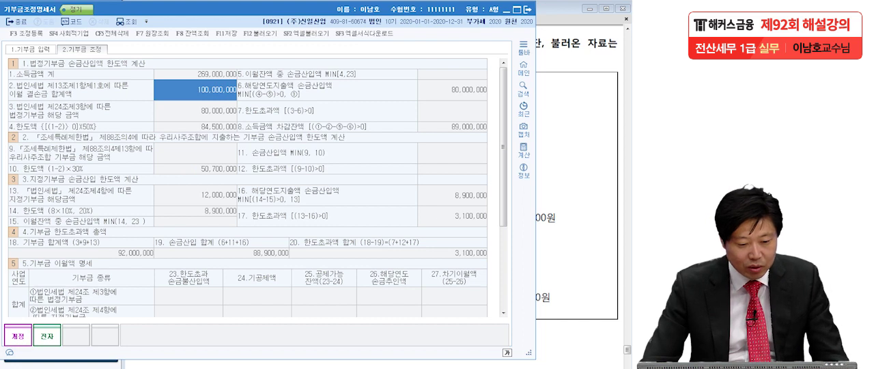
# Circle the 법정기부금 한도액 and underline the 지정기부금 한도액 with the pen, then clear the marks
pyautogui.hotkey('alt', 'Tab')
pyautogui.moveTo(239, 134)
pyautogui.mouseDown()
pyautogui.moveTo(247, 117)
pyautogui.moveTo(232, 136)
pyautogui.mouseUp()
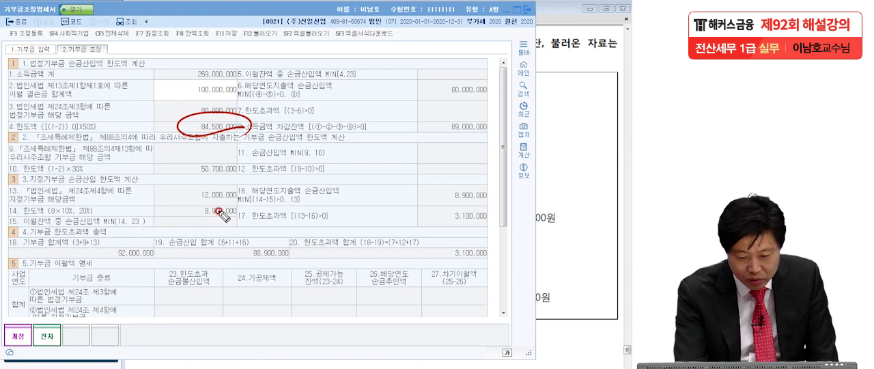
pyautogui.moveTo(236, 208)
pyautogui.mouseDown()
pyautogui.moveTo(198, 222)
pyautogui.moveTo(156, 258)
pyautogui.mouseUp()
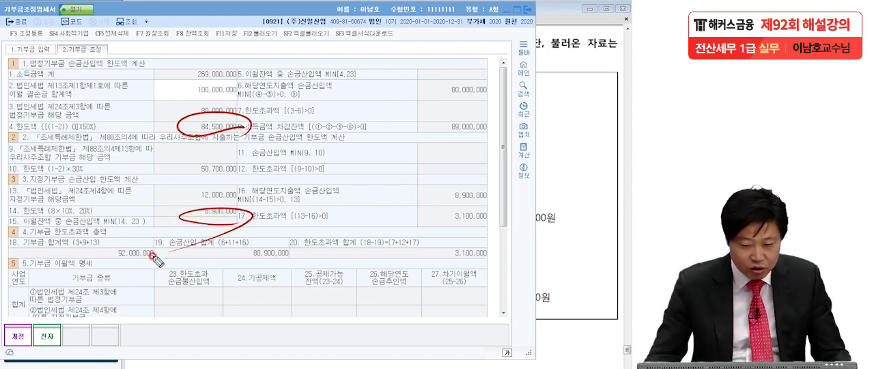
pyautogui.press('Escape')
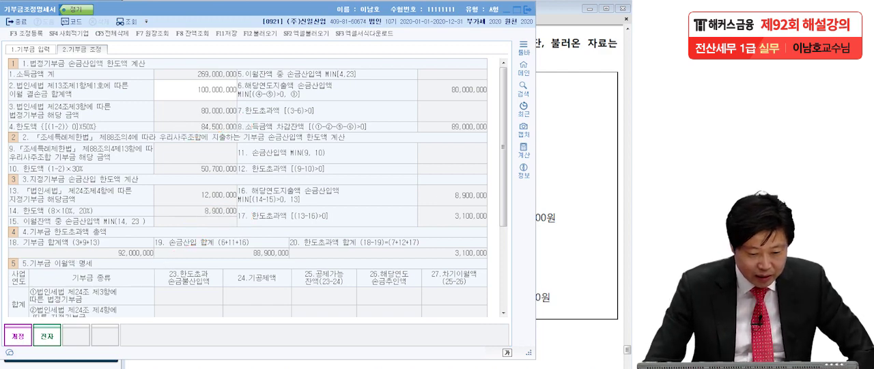
# Add a 2019 row for 제24조제4항 지정기부금 to 기부금 이월액 명세 with 한도초과 손금불산입액 5,000,000
pyautogui.scroll(-4, 149, 239)
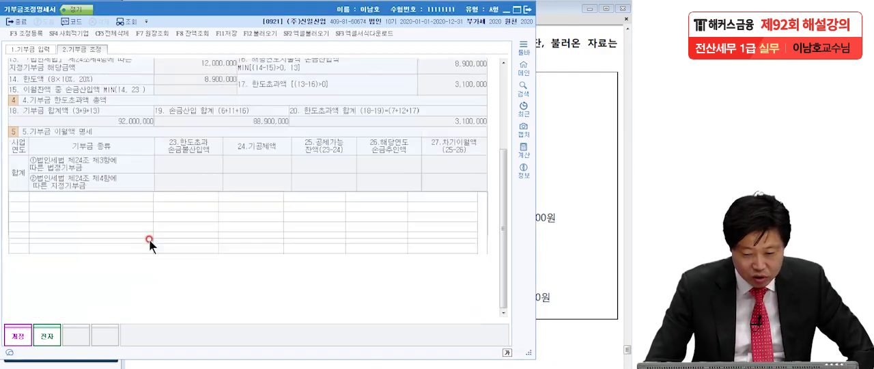
pyautogui.click(33, 196)
pyautogui.write('2019')
pyautogui.press('Return')
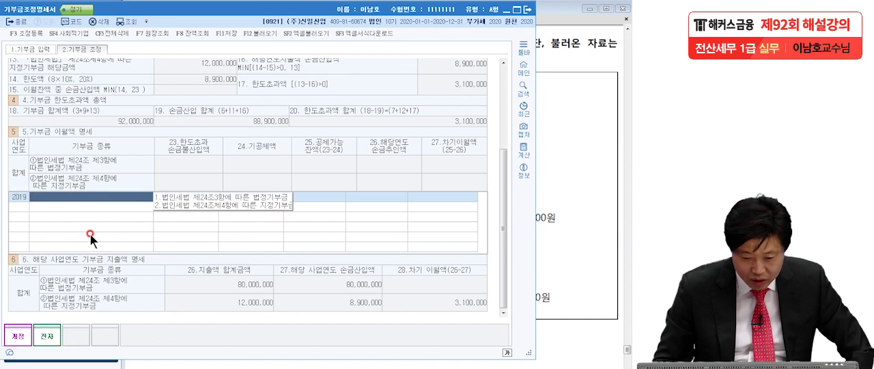
pyautogui.click(199, 205)
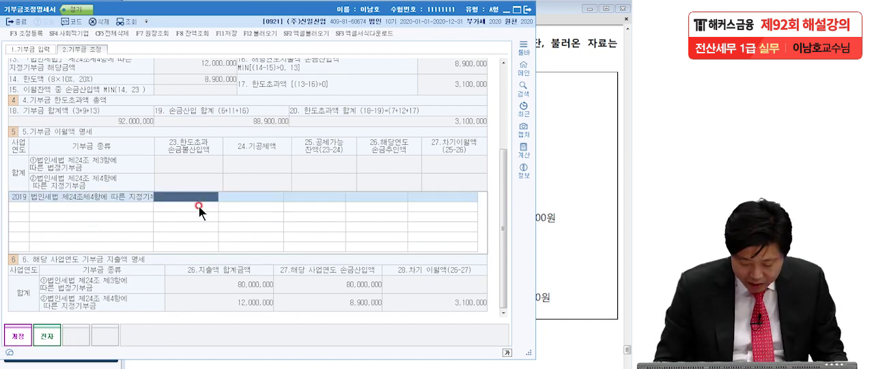
pyautogui.write('5,000')
pyautogui.press('Return')
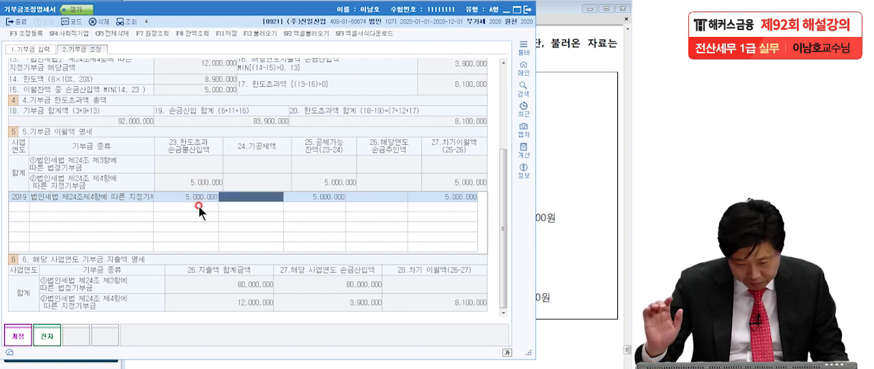
pyautogui.press('Return')
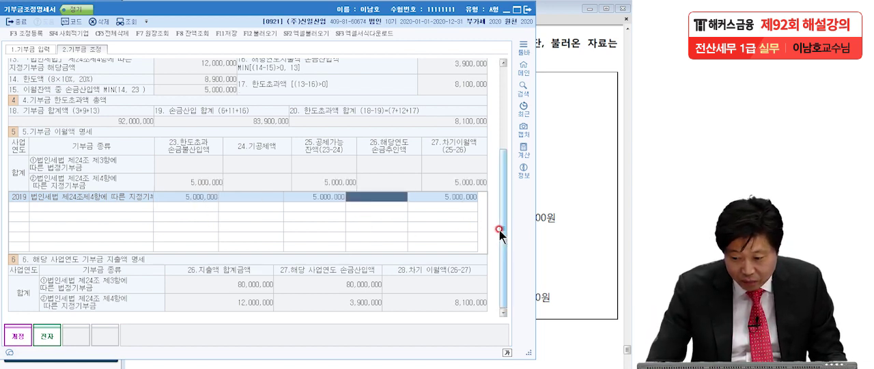
# Set the 2019 row's 해당연도 손금추인액 to 5,000,000
pyautogui.moveTo(503, 225); pyautogui.dragTo(504, 187)
pyautogui.click(398, 216)
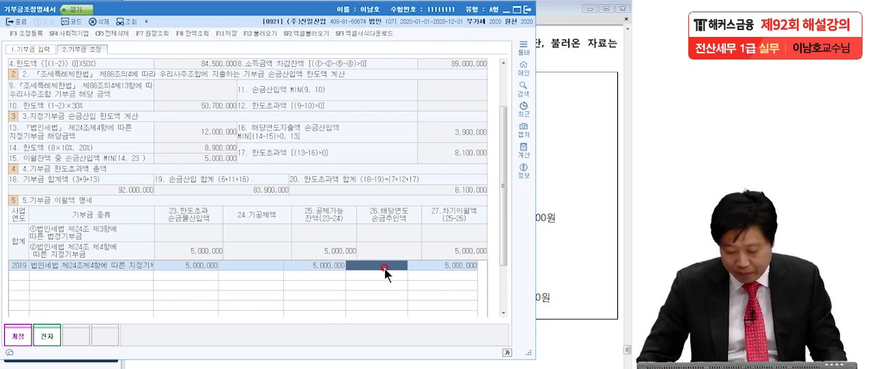
pyautogui.write('5')
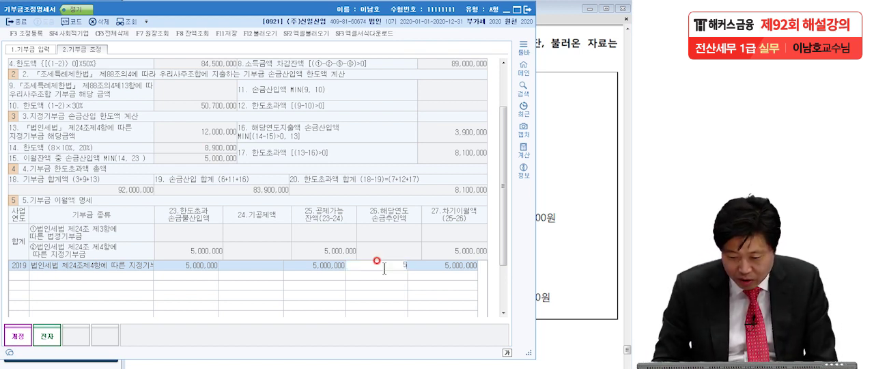
pyautogui.write(',000,000')
pyautogui.press('Return')
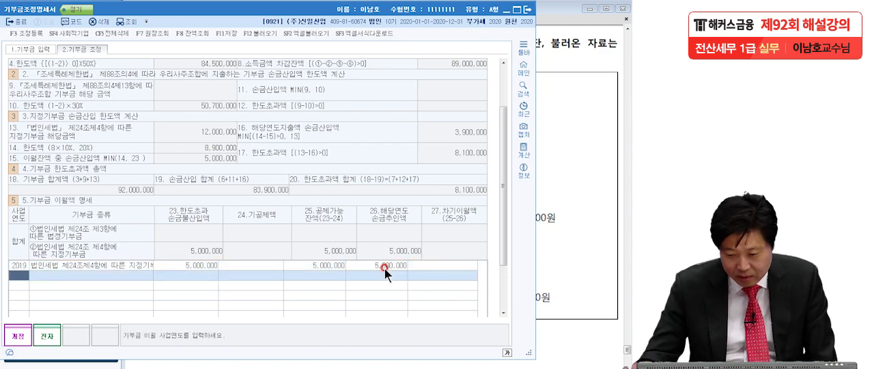
pyautogui.click(386, 266)
# Underline both rows' amounts in 해당 사업연도 기부금 지출액 명세, circle the 법정기부금 지출액 and mark its 차기 이월액
pyautogui.moveTo(499, 235); pyautogui.dragTo(499, 303)
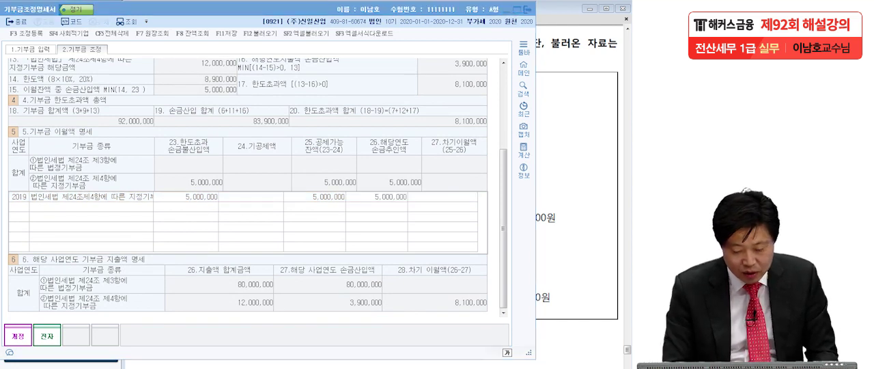
pyautogui.moveTo(227, 295); pyautogui.dragTo(287, 289)
pyautogui.moveTo(219, 318); pyautogui.dragTo(287, 316)
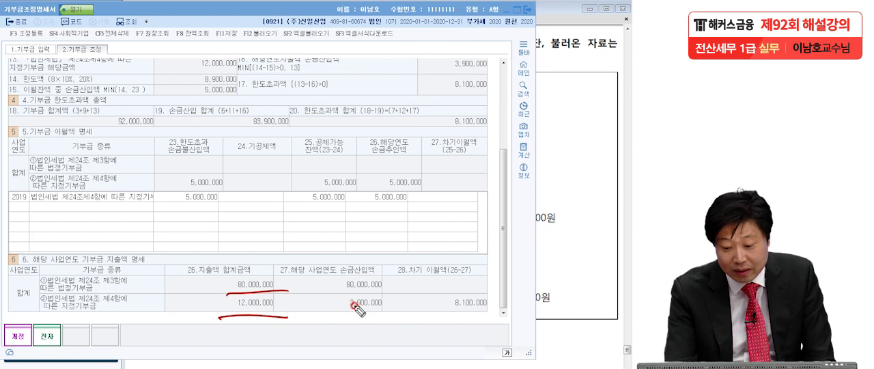
pyautogui.moveTo(329, 293); pyautogui.dragTo(500, 288)
pyautogui.moveTo(326, 318); pyautogui.dragTo(502, 322)
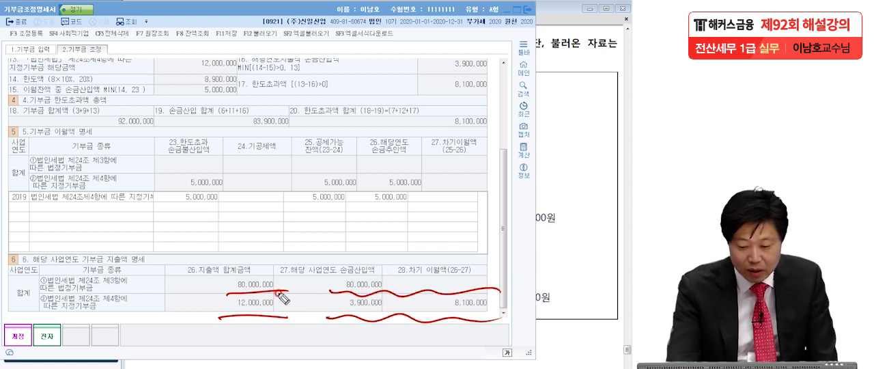
pyautogui.moveTo(290, 282); pyautogui.dragTo(272, 307)
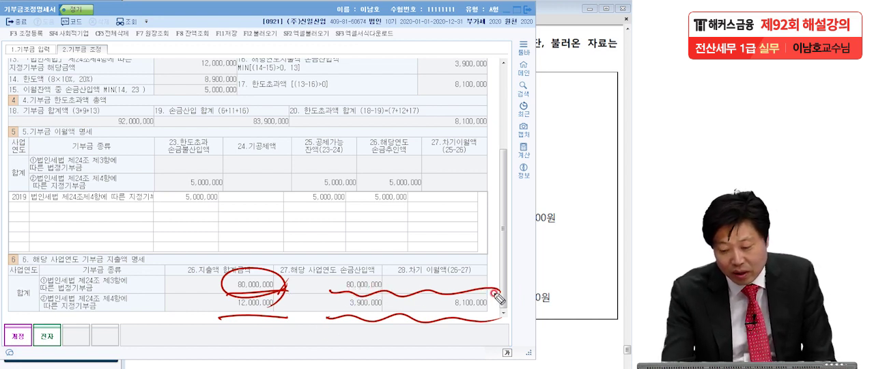
pyautogui.click(409, 287)
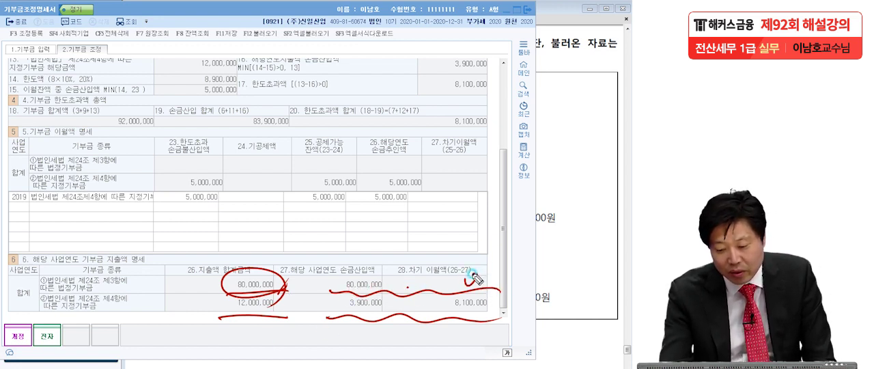
pyautogui.moveTo(486, 268); pyautogui.dragTo(437, 294)
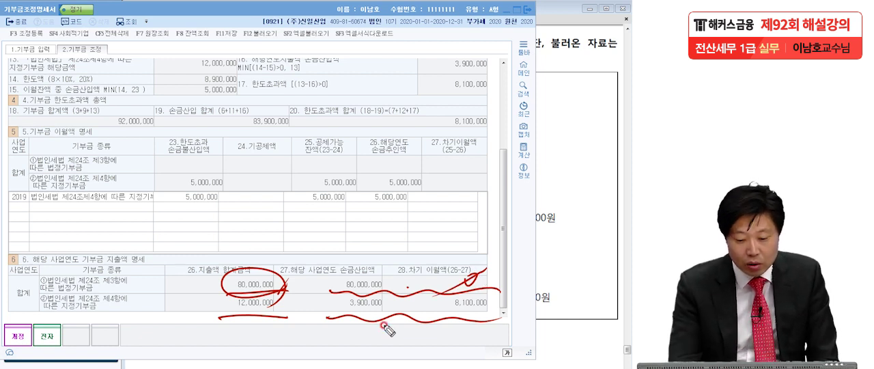
# Underline 지정기부금 and its 손금산입액, box its 지출액, circle its 차기 이월액, and box the 2019 row's 공제가능 잔액
pyautogui.moveTo(49, 319); pyautogui.dragTo(109, 319)
pyautogui.moveTo(219, 318)
pyautogui.mouseDown()
pyautogui.moveTo(287, 301)
pyautogui.moveTo(281, 319)
pyautogui.mouseUp()
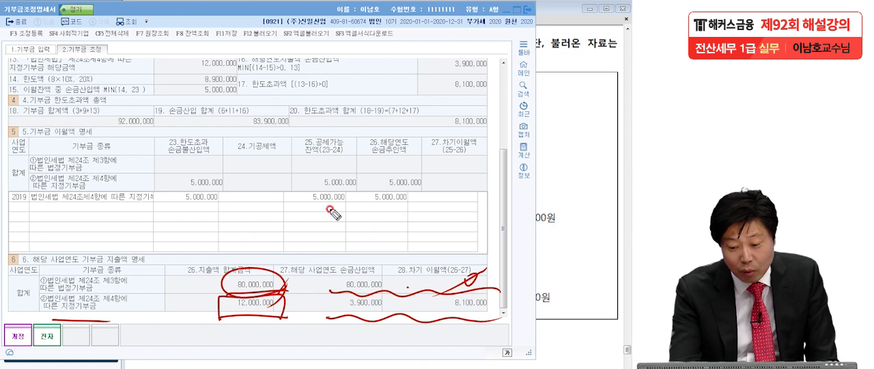
pyautogui.moveTo(302, 204); pyautogui.dragTo(347, 205)
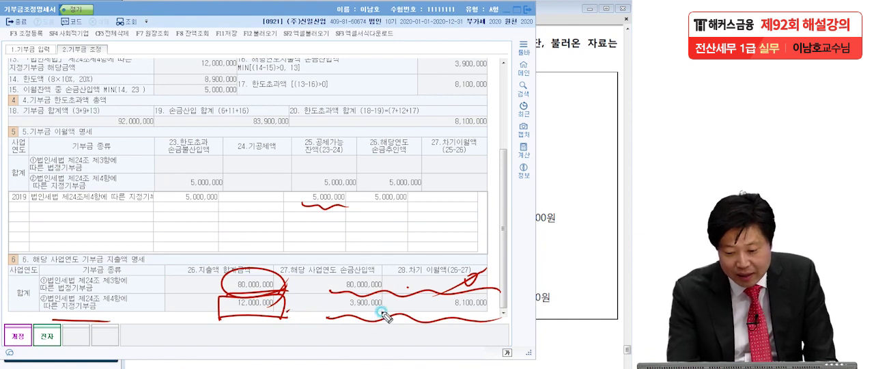
pyautogui.moveTo(333, 313); pyautogui.dragTo(489, 321)
pyautogui.moveTo(486, 292)
pyautogui.mouseDown()
pyautogui.moveTo(497, 320)
pyautogui.moveTo(493, 308)
pyautogui.moveTo(543, 287)
pyautogui.mouseUp()
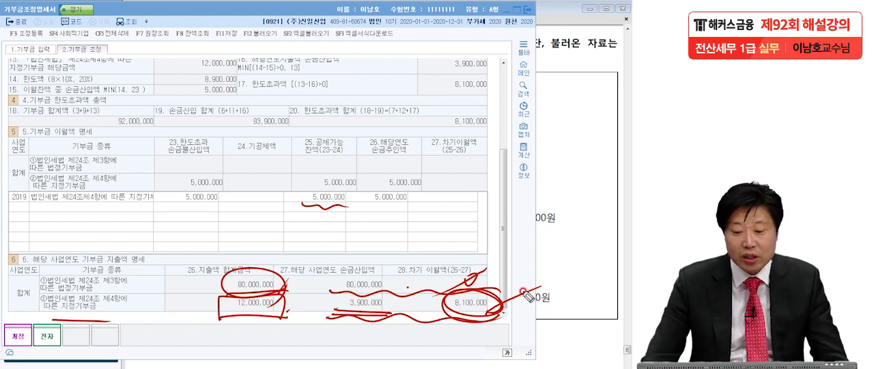
pyautogui.moveTo(298, 180)
pyautogui.mouseDown()
pyautogui.moveTo(300, 210)
pyautogui.moveTo(347, 204)
pyautogui.mouseUp()
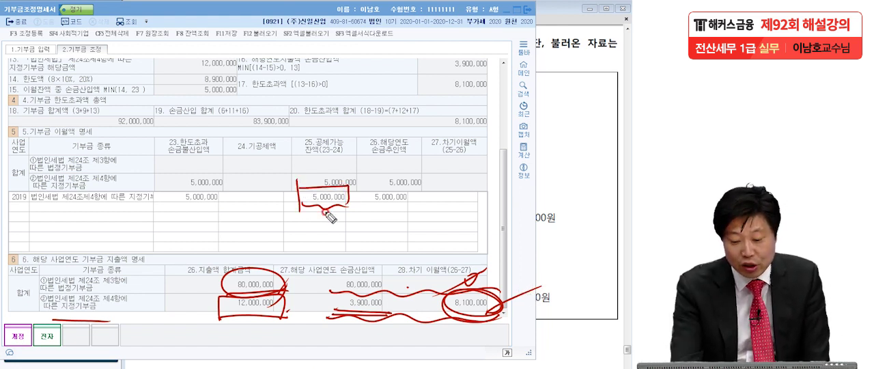
pyautogui.moveTo(511, 285)
pyautogui.mouseDown()
pyautogui.moveTo(452, 316)
pyautogui.moveTo(507, 318)
pyautogui.mouseUp()
pyautogui.moveTo(287, 187); pyautogui.dragTo(293, 205)
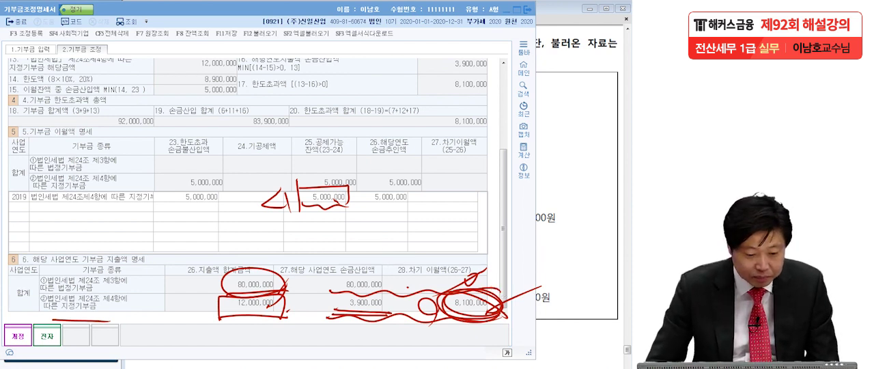
# Clear the pen marks, save the 기부금조정명세서 and return to the main menu
pyautogui.press('Escape')
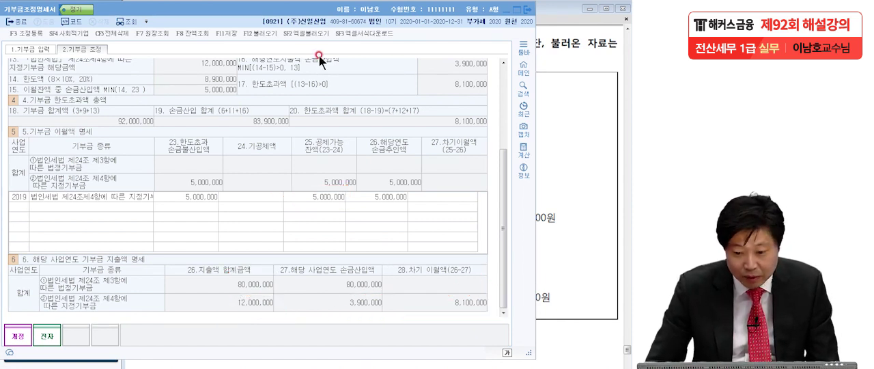
pyautogui.click(226, 33)
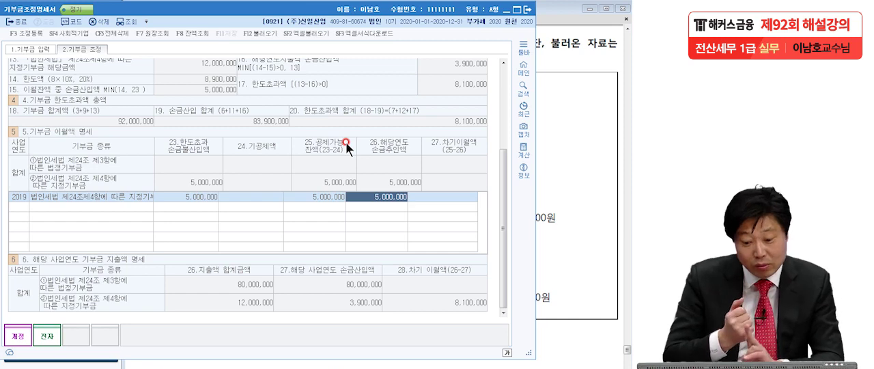
pyautogui.press('Escape')
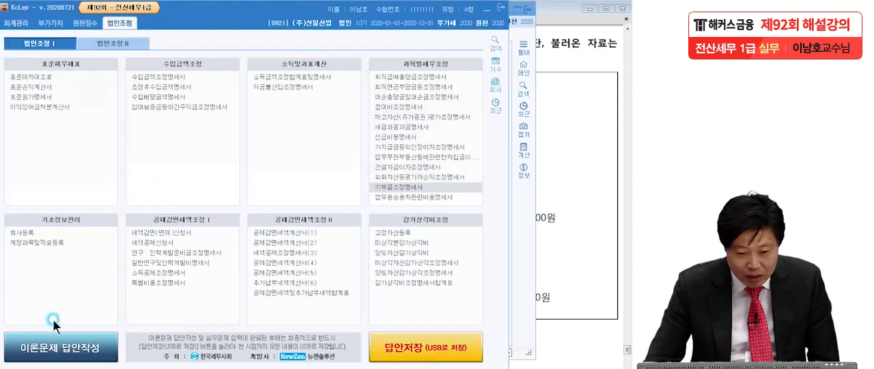
# Open the 법인세과세표준및세액조정계산서 and reload its amounts from the related forms
pyautogui.click(101, 40)
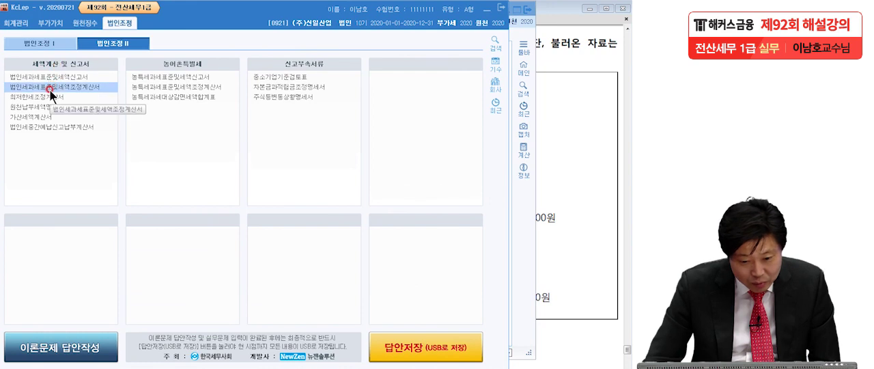
pyautogui.click(50, 92)
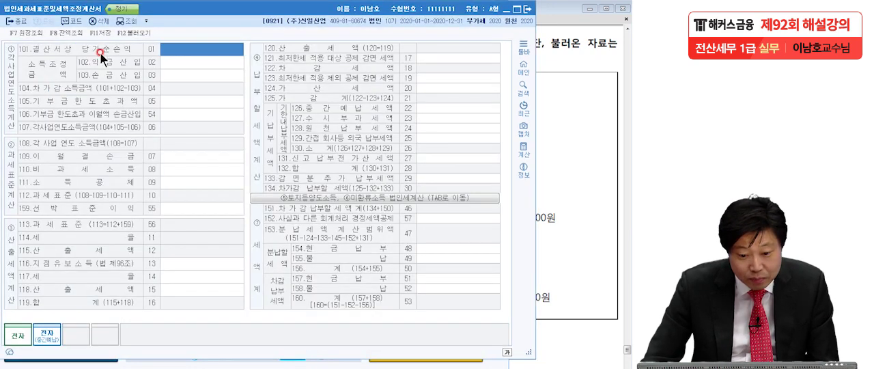
pyautogui.click(127, 36)
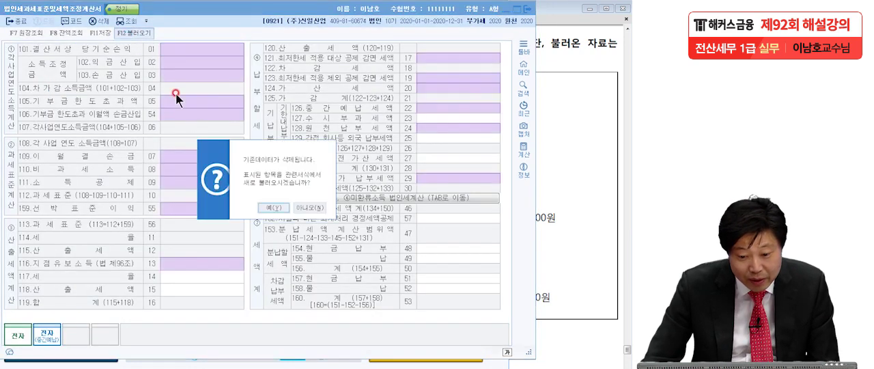
pyautogui.click(283, 208)
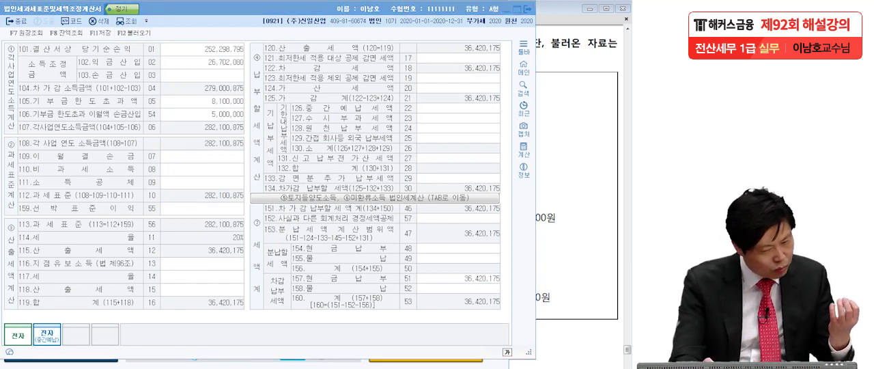
# Circle and tick the amounts on lines 105 and 106, and underline 한도초과액 and 이월액 손금산입
pyautogui.moveTo(145, 112); pyautogui.dragTo(146, 115)
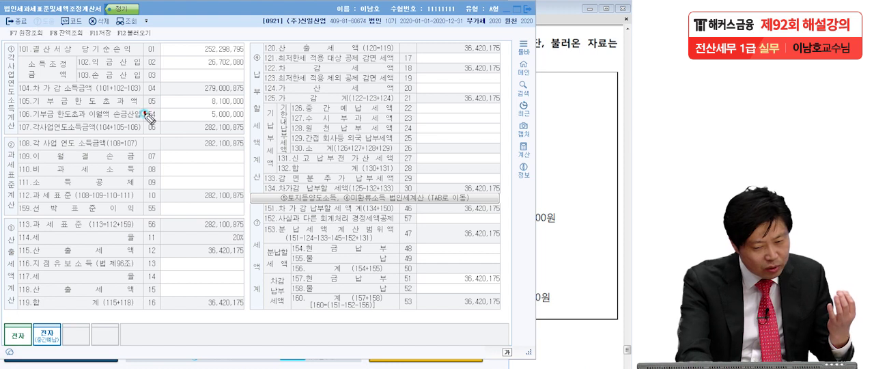
pyautogui.moveTo(244, 115)
pyautogui.mouseDown()
pyautogui.moveTo(205, 129)
pyautogui.moveTo(252, 108)
pyautogui.moveTo(265, 118)
pyautogui.mouseUp()
pyautogui.moveTo(93, 122); pyautogui.dragTo(145, 120)
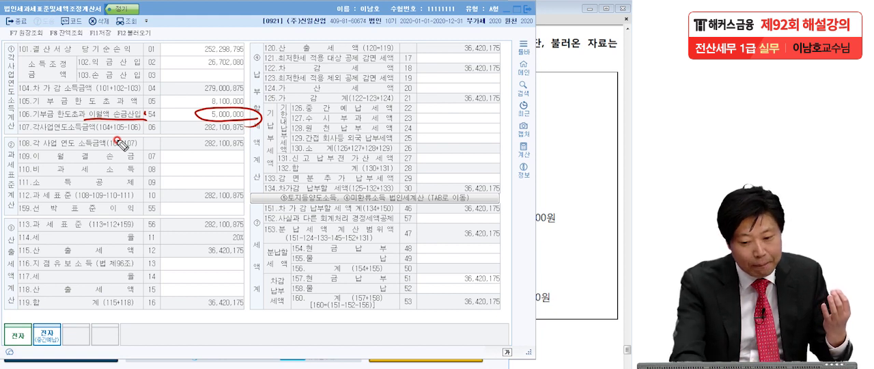
pyautogui.moveTo(254, 104)
pyautogui.mouseDown()
pyautogui.moveTo(209, 89)
pyautogui.moveTo(229, 102)
pyautogui.mouseUp()
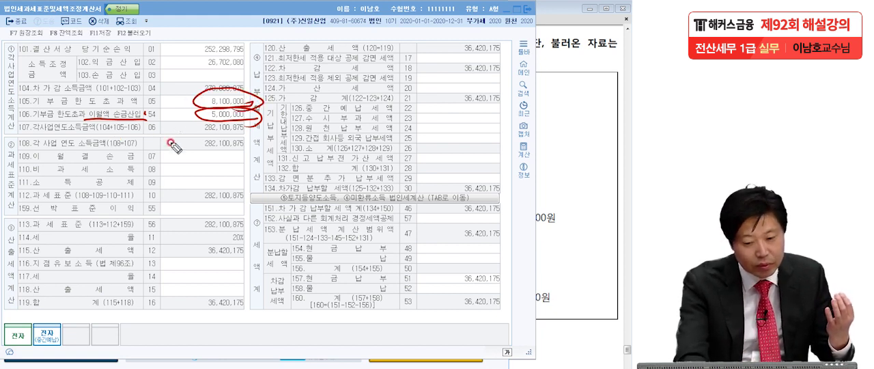
pyautogui.moveTo(88, 112)
pyautogui.mouseDown()
pyautogui.moveTo(219, 108)
pyautogui.moveTo(263, 120)
pyautogui.mouseUp()
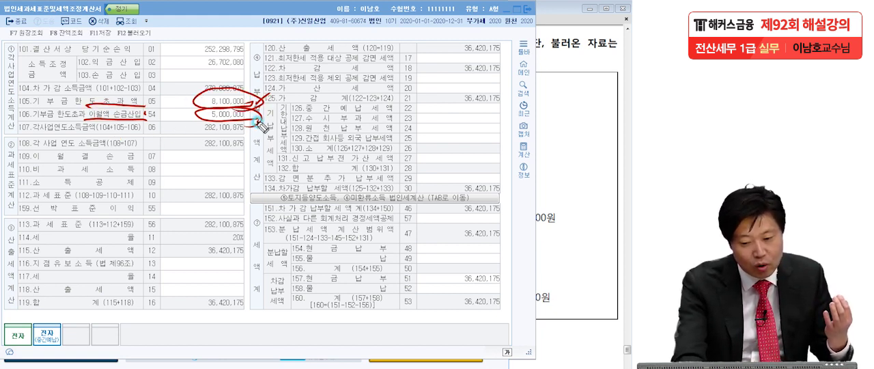
pyautogui.click(319, 84)
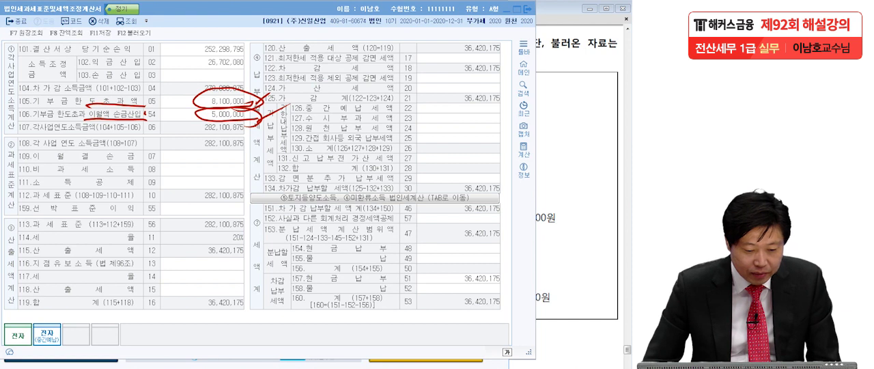
# Clear the pen marks and close the 법인세과세표준및세액조정계산서 without saving
pyautogui.press('Escape')
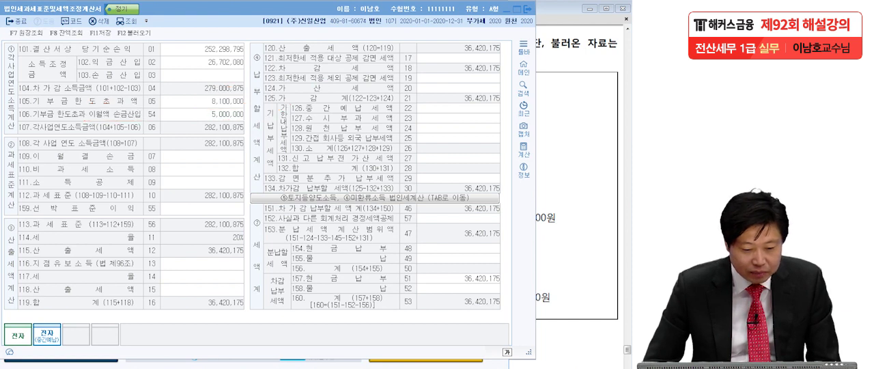
pyautogui.click(528, 9)
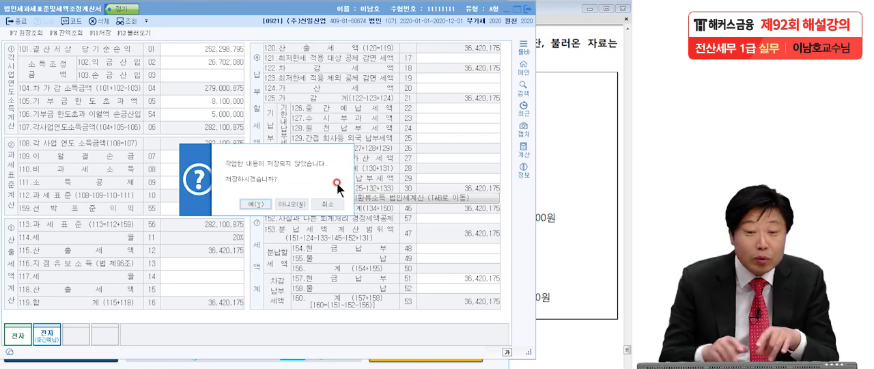
pyautogui.click(294, 203)
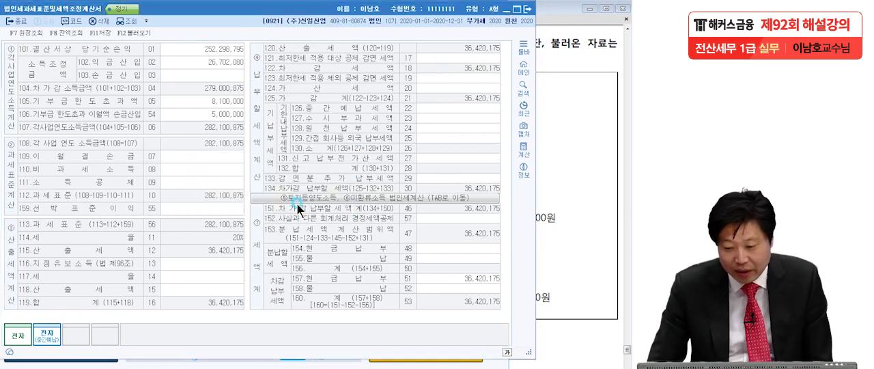
# Go back to the 기부금조정명세서 and show its 기부금 입력 page, ready for pen annotation
pyautogui.hotkey('alt', 'Tab')
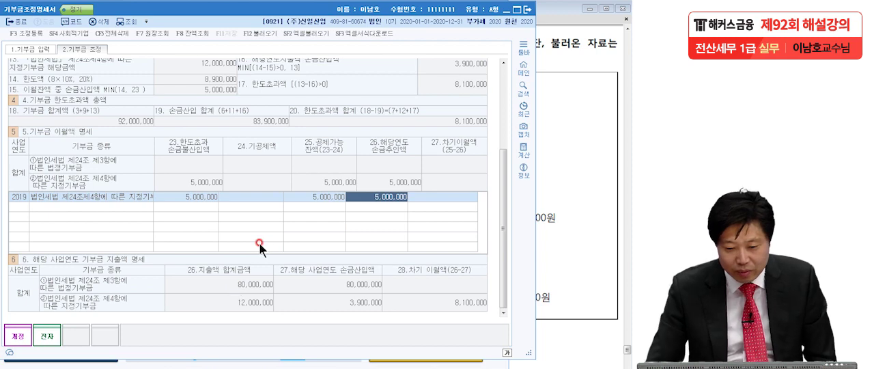
pyautogui.moveTo(501, 232); pyautogui.dragTo(501, 137)
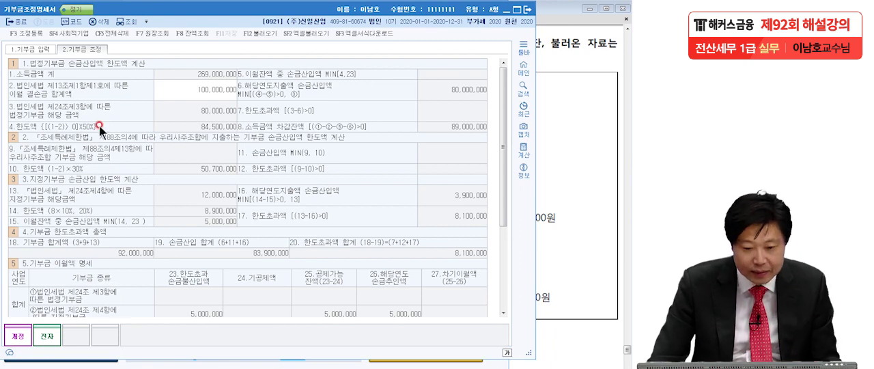
pyautogui.click(37, 52)
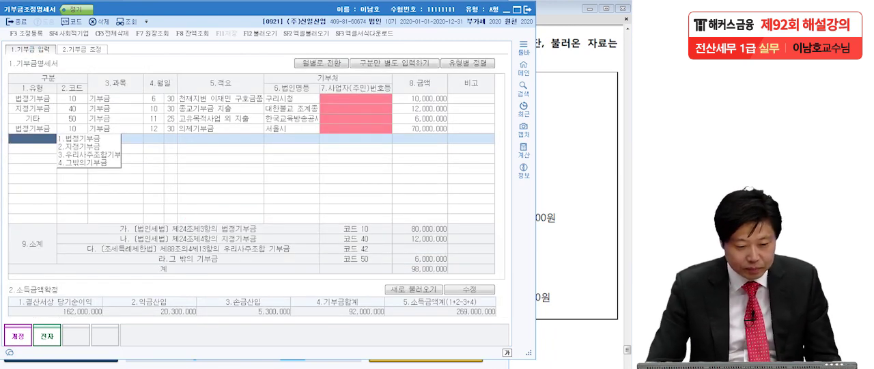
pyautogui.click(83, 241)
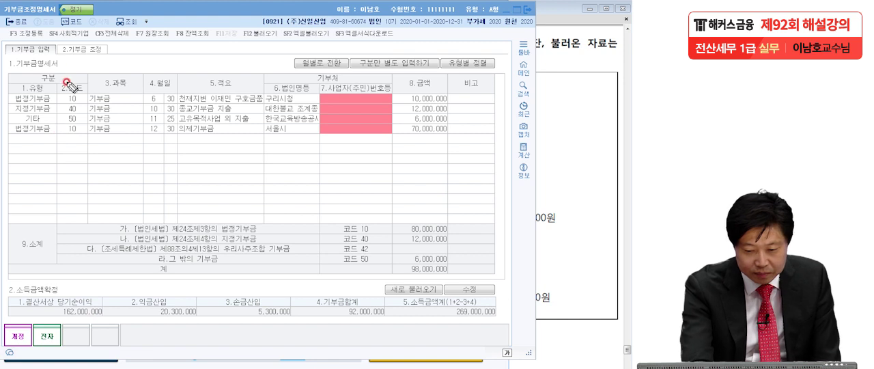
# Handwrite the formula 차가감 = 162M + 20.3M − 5.3M = 177M above the donation list and circle the result
pyautogui.moveTo(87, 55)
pyautogui.mouseDown()
pyautogui.moveTo(127, 68)
pyautogui.moveTo(145, 42)
pyautogui.moveTo(153, 63)
pyautogui.moveTo(192, 52)
pyautogui.moveTo(207, 65)
pyautogui.mouseUp()
pyautogui.moveTo(233, 41)
pyautogui.mouseDown()
pyautogui.moveTo(222, 59)
pyautogui.moveTo(254, 65)
pyautogui.moveTo(333, 54)
pyautogui.mouseUp()
pyautogui.moveTo(321, 42); pyautogui.dragTo(319, 72)
pyautogui.moveTo(340, 48)
pyautogui.mouseDown()
pyautogui.moveTo(357, 58)
pyautogui.moveTo(370, 48)
pyautogui.moveTo(392, 59)
pyautogui.moveTo(467, 57)
pyautogui.mouseUp()
pyautogui.click(380, 56)
pyautogui.click(435, 49)
pyautogui.moveTo(478, 34)
pyautogui.mouseDown()
pyautogui.moveTo(480, 57)
pyautogui.moveTo(532, 50)
pyautogui.mouseUp()
pyautogui.moveTo(519, 59); pyautogui.dragTo(538, 60)
pyautogui.moveTo(584, 72)
pyautogui.mouseDown()
pyautogui.moveTo(568, 37)
pyautogui.moveTo(562, 87)
pyautogui.mouseUp()
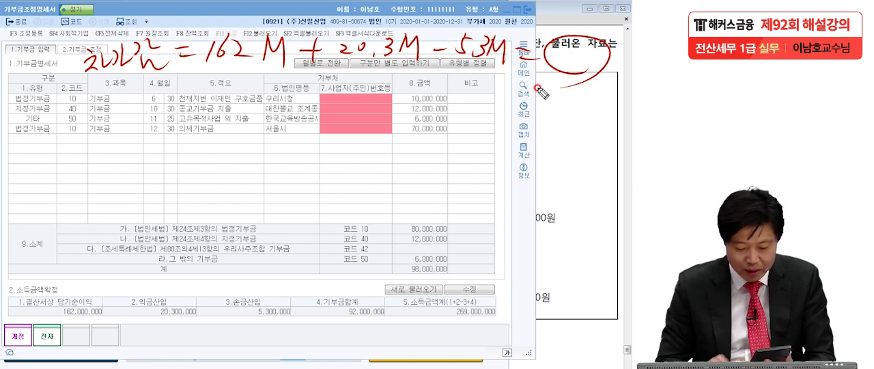
pyautogui.moveTo(561, 45)
pyautogui.mouseDown()
pyautogui.moveTo(560, 63)
pyautogui.moveTo(607, 46)
pyautogui.moveTo(617, 60)
pyautogui.mouseUp()
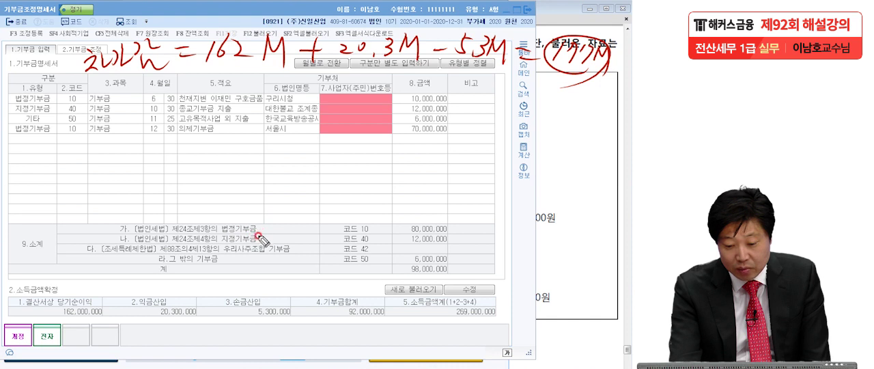
# Mark the 법정기부금 and 지정기부금 subtotal amounts with small pen dots
pyautogui.click(451, 231)
pyautogui.click(450, 240)
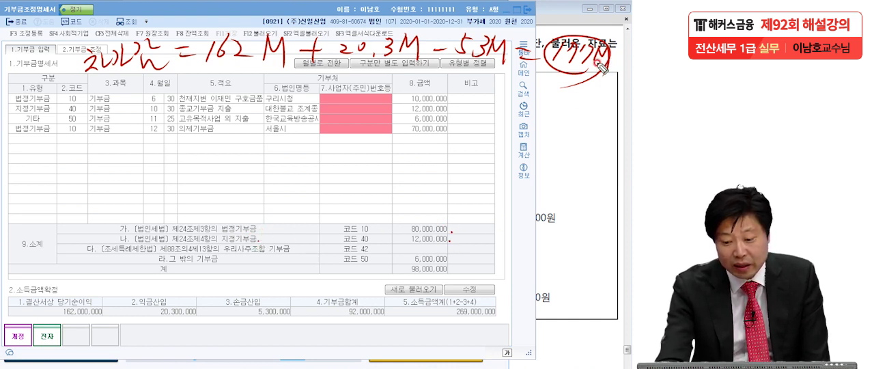
pyautogui.click(451, 246)
pyautogui.click(451, 232)
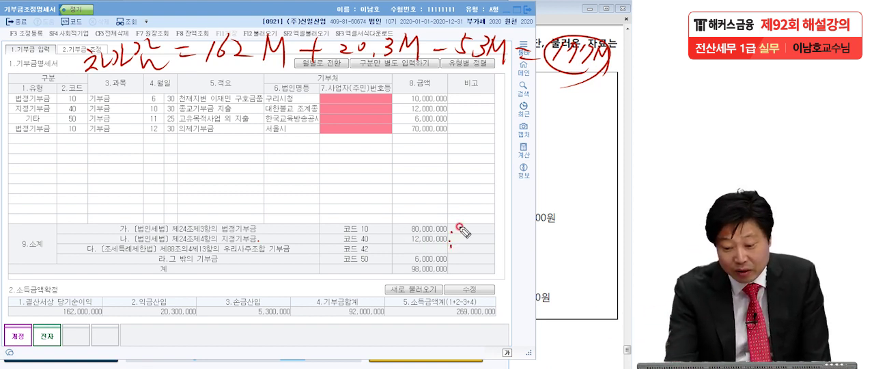
# Handwrite the formula 기준 = 177M + 92M − 100M = 169M below the 차가감 line and circle the result
pyautogui.moveTo(92, 100)
pyautogui.mouseDown()
pyautogui.moveTo(84, 93)
pyautogui.moveTo(109, 114)
pyautogui.moveTo(144, 97)
pyautogui.moveTo(145, 124)
pyautogui.mouseUp()
pyautogui.moveTo(162, 97); pyautogui.dragTo(198, 115)
pyautogui.moveTo(236, 74)
pyautogui.mouseDown()
pyautogui.moveTo(239, 116)
pyautogui.moveTo(261, 116)
pyautogui.mouseUp()
pyautogui.moveTo(273, 76)
pyautogui.mouseDown()
pyautogui.moveTo(287, 127)
pyautogui.moveTo(316, 80)
pyautogui.moveTo(332, 97)
pyautogui.moveTo(372, 99)
pyautogui.moveTo(357, 112)
pyautogui.mouseUp()
pyautogui.moveTo(411, 84)
pyautogui.mouseDown()
pyautogui.moveTo(397, 102)
pyautogui.moveTo(408, 120)
pyautogui.mouseUp()
pyautogui.moveTo(413, 95); pyautogui.dragTo(429, 116)
pyautogui.moveTo(448, 79); pyautogui.dragTo(440, 114)
pyautogui.moveTo(482, 103); pyautogui.dragTo(505, 102)
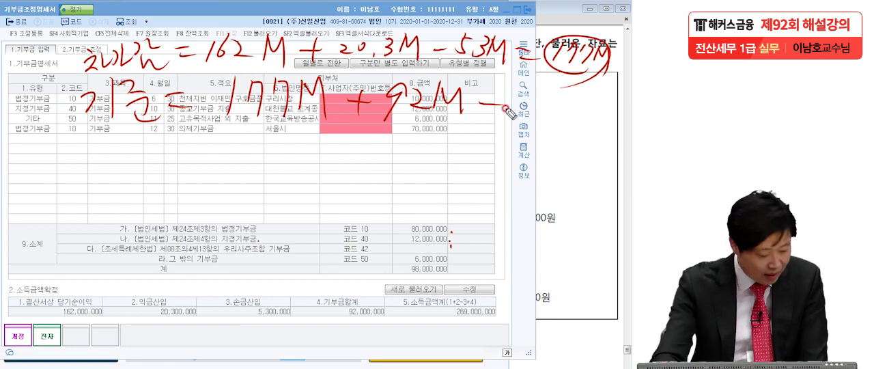
pyautogui.moveTo(505, 109)
pyautogui.mouseDown()
pyautogui.moveTo(539, 107)
pyautogui.moveTo(554, 119)
pyautogui.moveTo(572, 107)
pyautogui.mouseUp()
pyautogui.moveTo(561, 117); pyautogui.dragTo(578, 116)
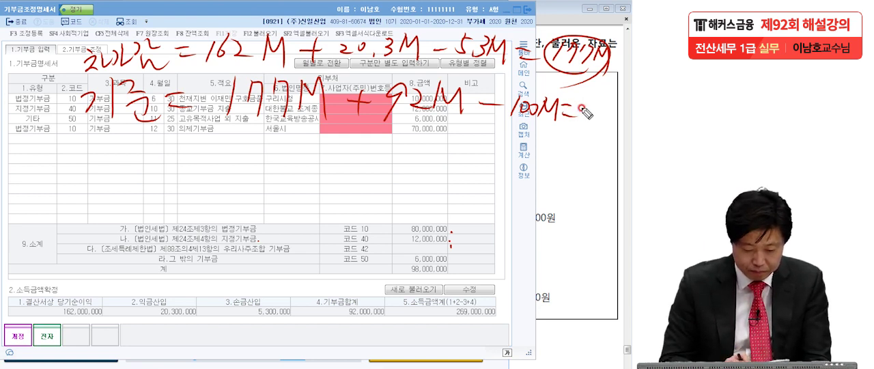
pyautogui.moveTo(590, 111)
pyautogui.mouseDown()
pyautogui.moveTo(587, 125)
pyautogui.moveTo(598, 118)
pyautogui.moveTo(599, 133)
pyautogui.moveTo(621, 118)
pyautogui.moveTo(625, 136)
pyautogui.moveTo(623, 97)
pyautogui.moveTo(608, 151)
pyautogui.mouseUp()
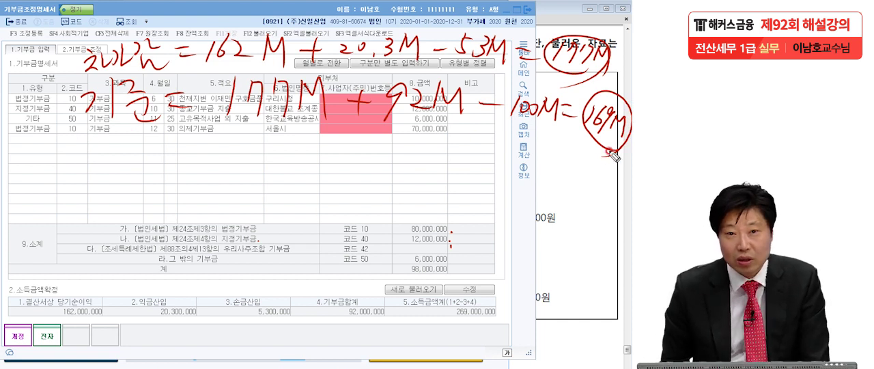
# Handwrite the 법정기부금 calculation with circled labels: 한 169M × 50% = 84.5M, and 해 80M
pyautogui.moveTo(28, 139)
pyautogui.mouseDown()
pyautogui.moveTo(28, 164)
pyautogui.moveTo(54, 168)
pyautogui.moveTo(65, 182)
pyautogui.mouseUp()
pyautogui.moveTo(41, 123); pyautogui.dragTo(61, 186)
pyautogui.moveTo(92, 145)
pyautogui.mouseDown()
pyautogui.moveTo(97, 205)
pyautogui.moveTo(113, 156)
pyautogui.moveTo(140, 150)
pyautogui.moveTo(139, 168)
pyautogui.moveTo(105, 138)
pyautogui.moveTo(152, 176)
pyautogui.mouseUp()
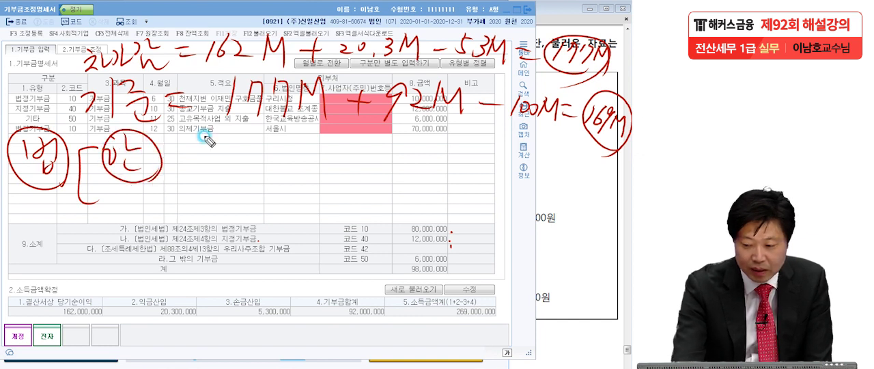
pyautogui.moveTo(186, 142)
pyautogui.mouseDown()
pyautogui.moveTo(183, 171)
pyautogui.moveTo(213, 156)
pyautogui.moveTo(224, 170)
pyautogui.moveTo(243, 151)
pyautogui.moveTo(306, 148)
pyautogui.mouseUp()
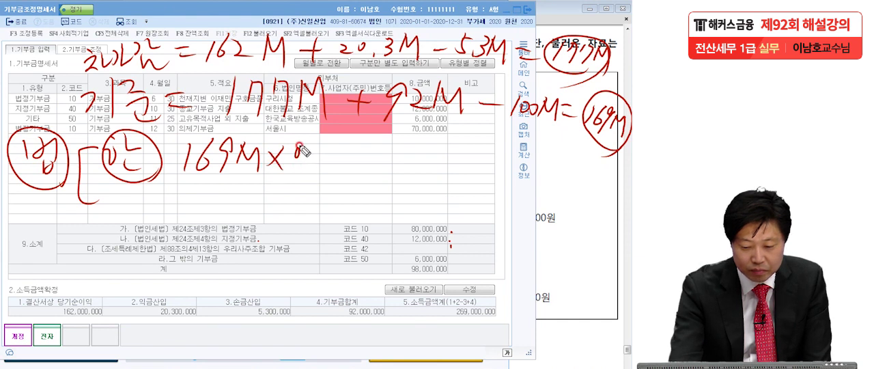
pyautogui.moveTo(296, 151)
pyautogui.mouseDown()
pyautogui.moveTo(324, 160)
pyautogui.moveTo(359, 140)
pyautogui.moveTo(425, 148)
pyautogui.mouseUp()
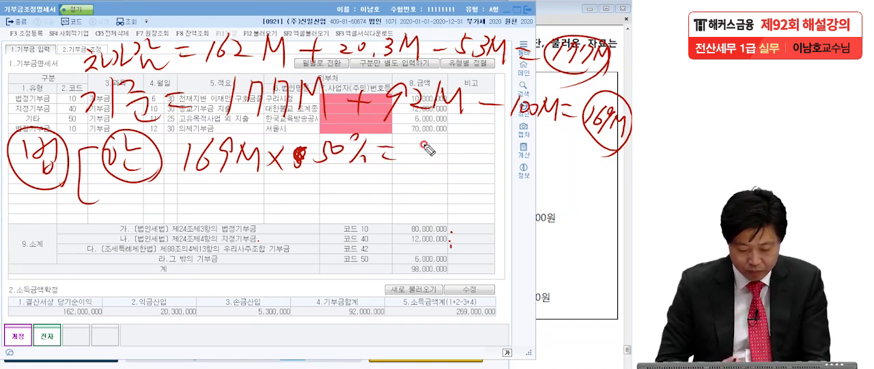
pyautogui.moveTo(419, 139)
pyautogui.mouseDown()
pyautogui.moveTo(412, 152)
pyautogui.moveTo(427, 141)
pyautogui.moveTo(430, 161)
pyautogui.moveTo(452, 146)
pyautogui.moveTo(473, 166)
pyautogui.moveTo(467, 176)
pyautogui.mouseUp()
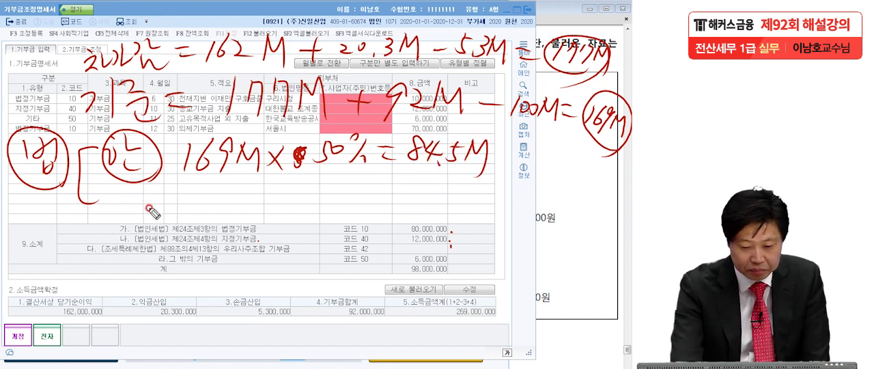
pyautogui.moveTo(138, 201)
pyautogui.mouseDown()
pyautogui.moveTo(130, 195)
pyautogui.moveTo(127, 205)
pyautogui.moveTo(156, 202)
pyautogui.moveTo(164, 216)
pyautogui.mouseUp()
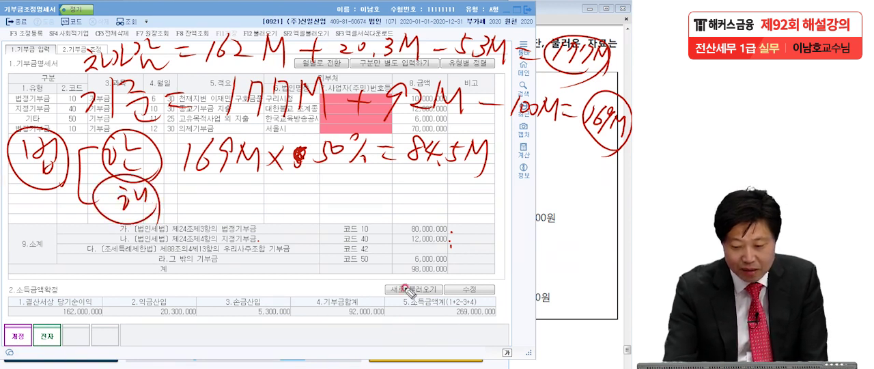
pyautogui.moveTo(185, 192)
pyautogui.mouseDown()
pyautogui.moveTo(202, 205)
pyautogui.moveTo(219, 186)
pyautogui.moveTo(240, 194)
pyautogui.mouseUp()
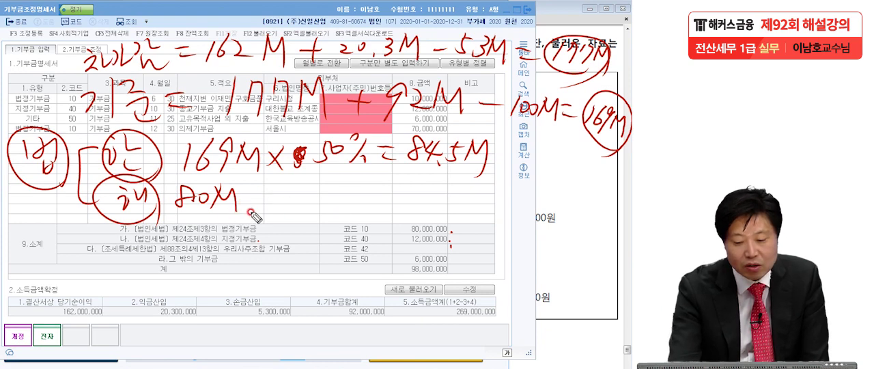
# Handwrite the 지정기부금 limit calculation with circled labels 지 and 한: (169M − 80M) × 10% = 8.9M
pyautogui.moveTo(24, 254)
pyautogui.mouseDown()
pyautogui.moveTo(61, 294)
pyautogui.moveTo(78, 256)
pyautogui.moveTo(109, 317)
pyautogui.mouseUp()
pyautogui.moveTo(120, 236)
pyautogui.mouseDown()
pyautogui.moveTo(137, 254)
pyautogui.moveTo(127, 273)
pyautogui.moveTo(157, 286)
pyautogui.mouseUp()
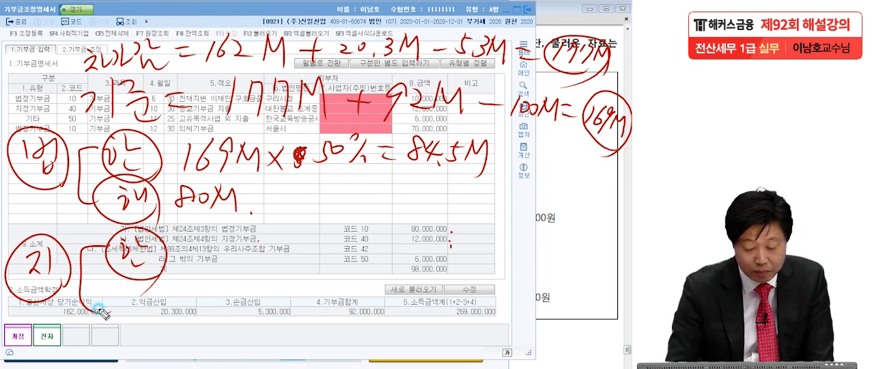
pyautogui.moveTo(191, 236)
pyautogui.mouseDown()
pyautogui.moveTo(195, 265)
pyautogui.moveTo(218, 236)
pyautogui.moveTo(243, 257)
pyautogui.moveTo(287, 254)
pyautogui.mouseUp()
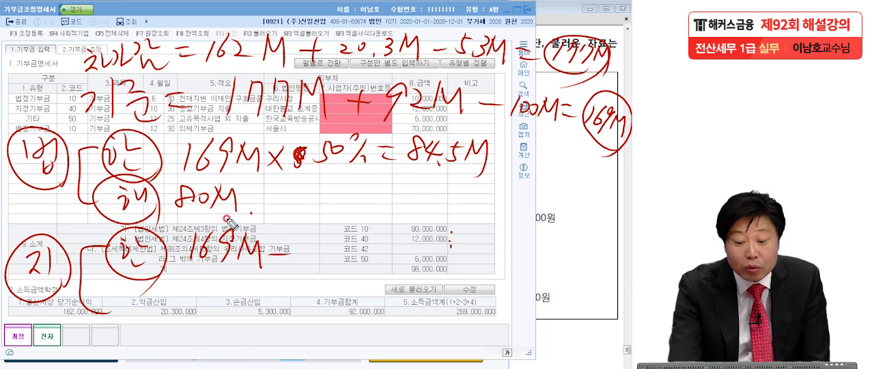
pyautogui.moveTo(316, 233)
pyautogui.mouseDown()
pyautogui.moveTo(321, 250)
pyautogui.moveTo(347, 244)
pyautogui.moveTo(365, 253)
pyautogui.mouseUp()
pyautogui.moveTo(186, 236); pyautogui.dragTo(182, 273)
pyautogui.moveTo(369, 213); pyautogui.dragTo(374, 268)
pyautogui.moveTo(385, 236); pyautogui.dragTo(409, 258)
pyautogui.moveTo(413, 232)
pyautogui.mouseDown()
pyautogui.moveTo(442, 261)
pyautogui.moveTo(497, 239)
pyautogui.mouseUp()
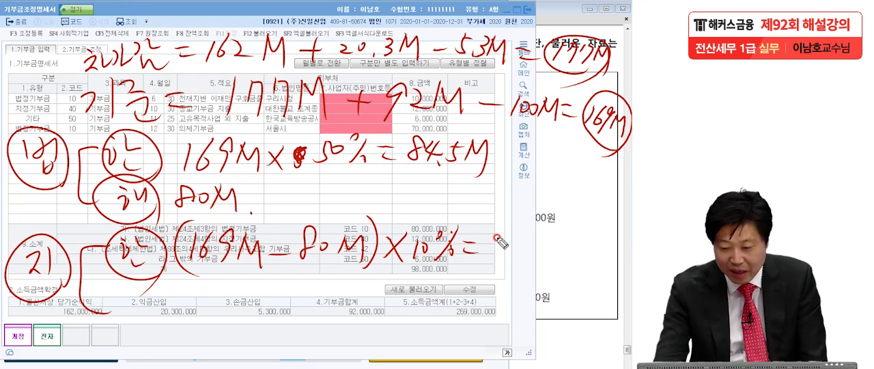
pyautogui.moveTo(515, 231); pyautogui.dragTo(531, 247)
pyautogui.click(529, 250)
pyautogui.moveTo(536, 221); pyautogui.dragTo(550, 220)
pyautogui.moveTo(545, 244)
pyautogui.mouseDown()
pyautogui.moveTo(559, 230)
pyautogui.moveTo(571, 243)
pyautogui.mouseUp()
# Handwrite the 지정기부금 해 line below the limit calculation with a circled label: 5M + 12M
pyautogui.moveTo(121, 290)
pyautogui.mouseDown()
pyautogui.moveTo(134, 312)
pyautogui.moveTo(176, 328)
pyautogui.mouseUp()
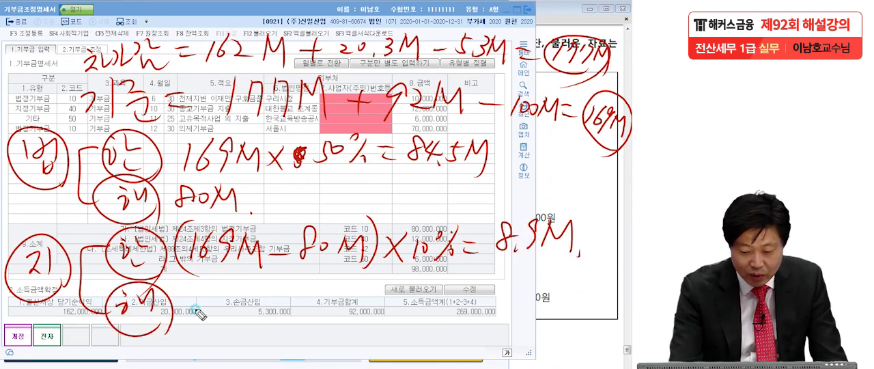
pyautogui.moveTo(203, 293); pyautogui.dragTo(274, 309)
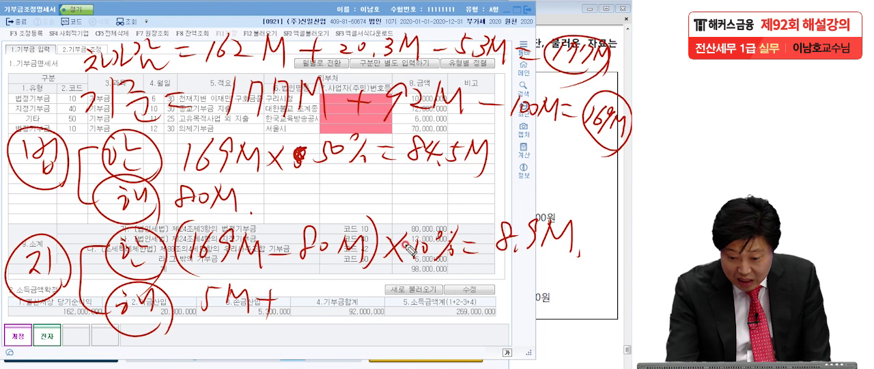
pyautogui.moveTo(298, 288); pyautogui.dragTo(297, 310)
pyautogui.moveTo(302, 292)
pyautogui.mouseDown()
pyautogui.moveTo(316, 308)
pyautogui.moveTo(350, 299)
pyautogui.moveTo(373, 309)
pyautogui.mouseUp()
# Underline 5M and 12M, draw arrows from them to a circled mark and to 8.1M, and circle these results repeatedly
pyautogui.moveTo(203, 318); pyautogui.dragTo(237, 317)
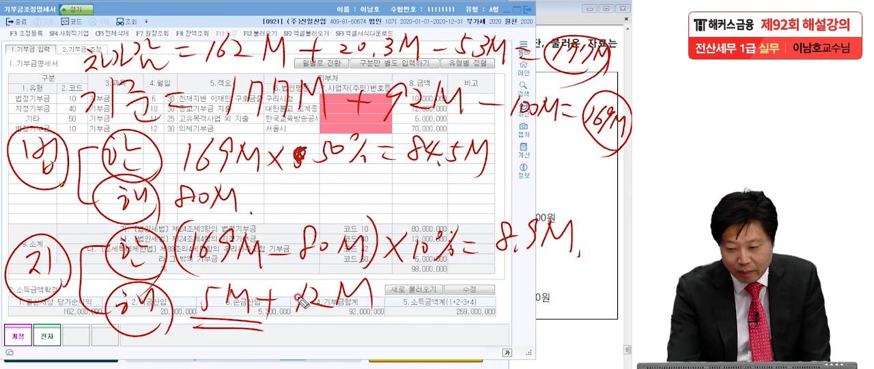
pyautogui.moveTo(248, 322); pyautogui.dragTo(279, 348)
pyautogui.moveTo(318, 326)
pyautogui.mouseDown()
pyautogui.moveTo(318, 345)
pyautogui.moveTo(335, 351)
pyautogui.moveTo(327, 350)
pyautogui.mouseUp()
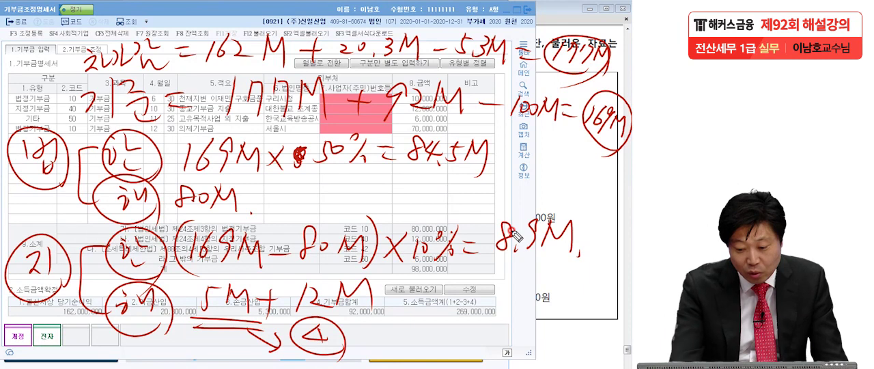
pyautogui.moveTo(302, 303); pyautogui.dragTo(390, 306)
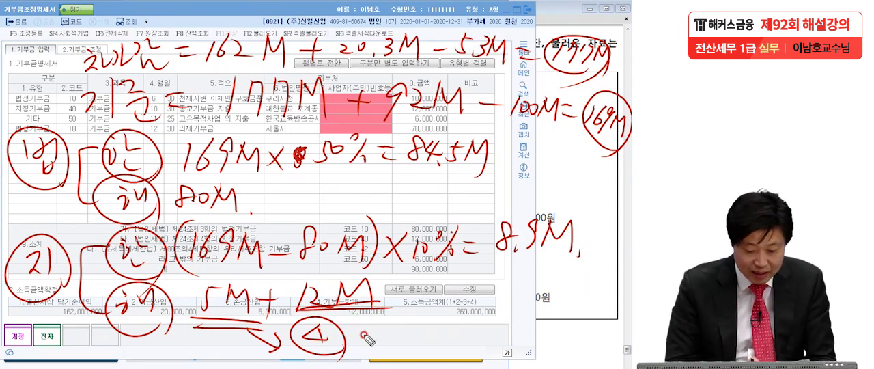
pyautogui.moveTo(373, 304); pyautogui.dragTo(408, 332)
pyautogui.moveTo(447, 316)
pyautogui.mouseDown()
pyautogui.moveTo(487, 319)
pyautogui.moveTo(519, 308)
pyautogui.moveTo(539, 326)
pyautogui.moveTo(556, 308)
pyautogui.moveTo(543, 341)
pyautogui.mouseUp()
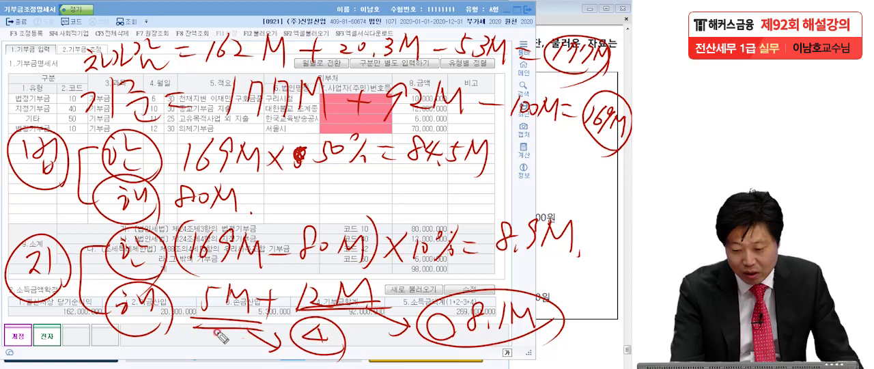
pyautogui.moveTo(315, 338); pyautogui.dragTo(340, 346)
pyautogui.moveTo(505, 356)
pyautogui.mouseDown()
pyautogui.moveTo(444, 351)
pyautogui.moveTo(469, 346)
pyautogui.moveTo(447, 334)
pyautogui.mouseUp()
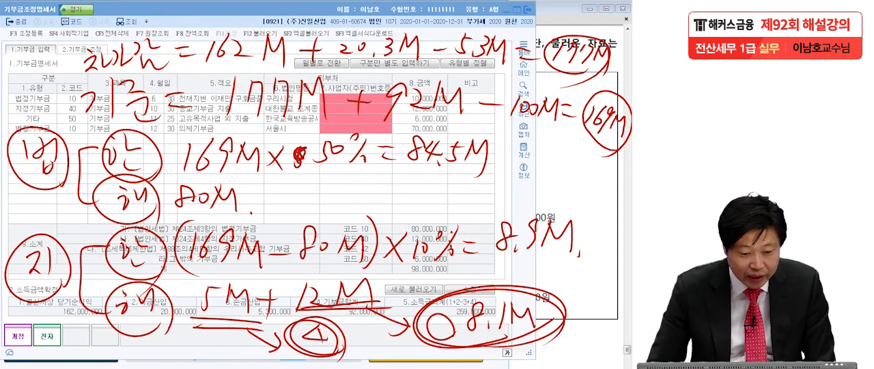
# Clear the handwritten notes over the 기부금조정 limit calculation and close the 기부금조정명세서 form
pyautogui.click(91, 50)
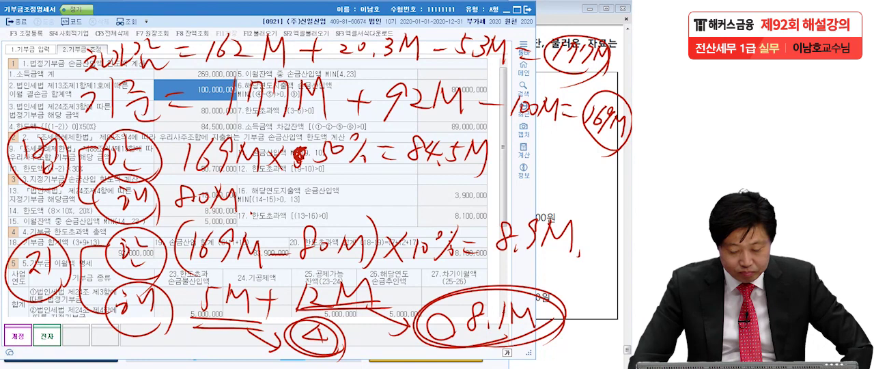
pyautogui.press('Escape')
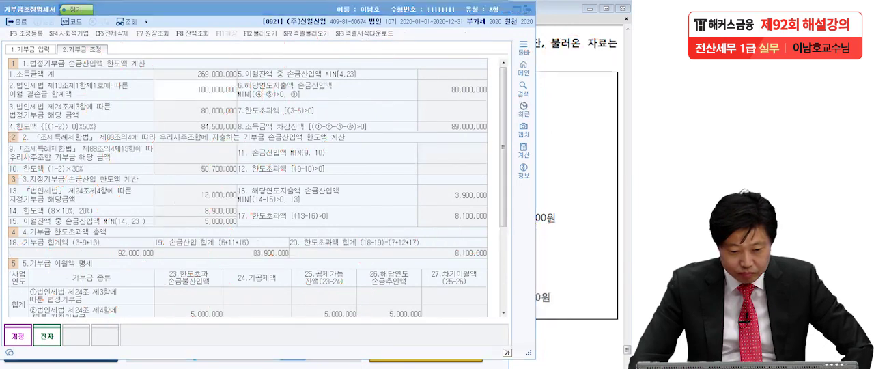
pyautogui.click(351, 49)
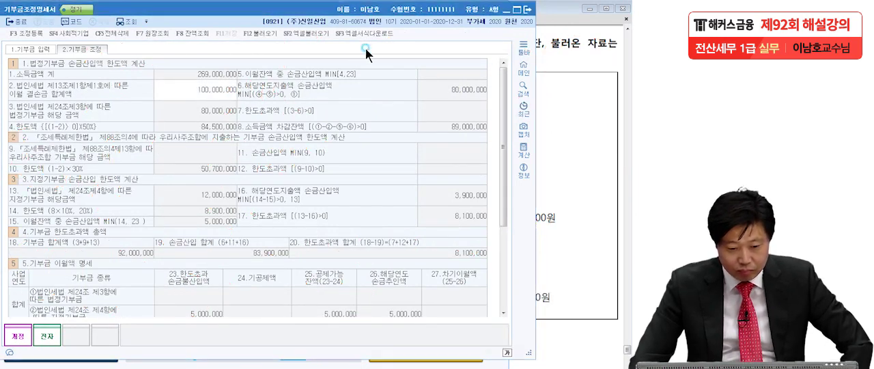
pyautogui.click(528, 8)
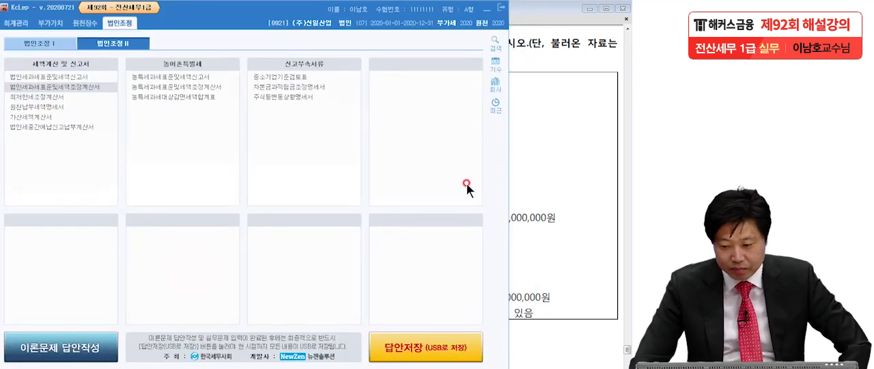
# Switch to the exam PDF in Adobe Reader, go to question 5, and temporarily underline the two form names it asks for
pyautogui.click(522, 174)
pyautogui.scroll(-10, 537, 199)
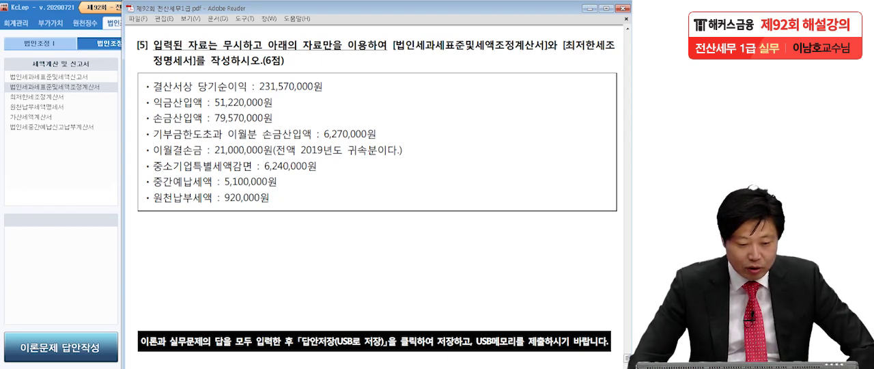
pyautogui.click(64, 228)
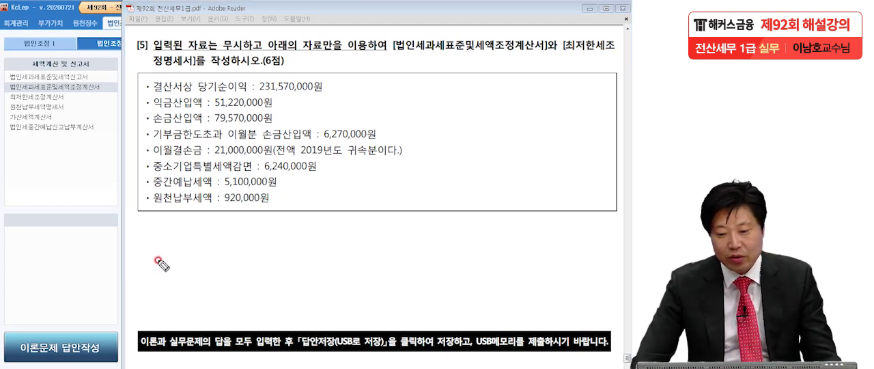
pyautogui.moveTo(382, 57); pyautogui.dragTo(619, 60)
pyautogui.moveTo(140, 73); pyautogui.dragTo(198, 65)
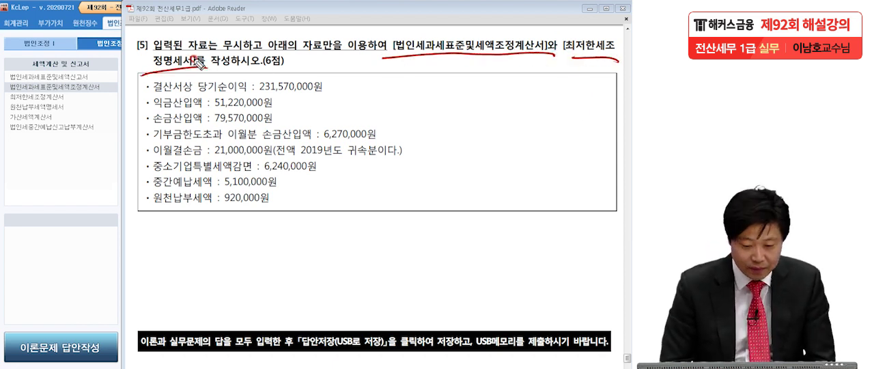
pyautogui.press('Escape')
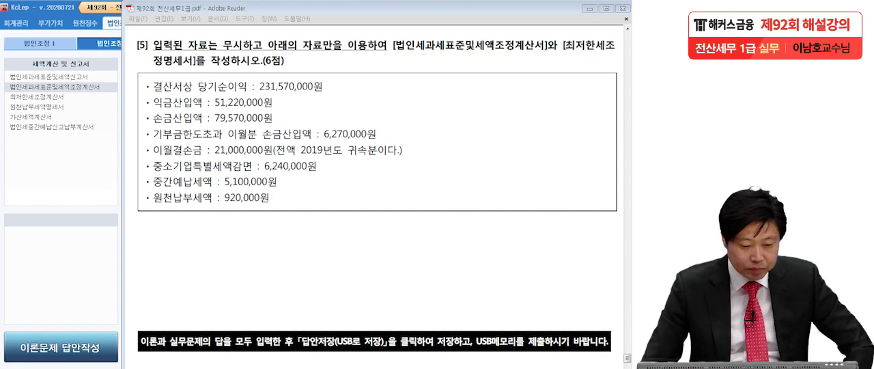
# Switch to KcLep, open 법인세과세표준및세액조정계산서, and set 101.결산서상 당기순손익 to 231,570,000
pyautogui.click(44, 171)
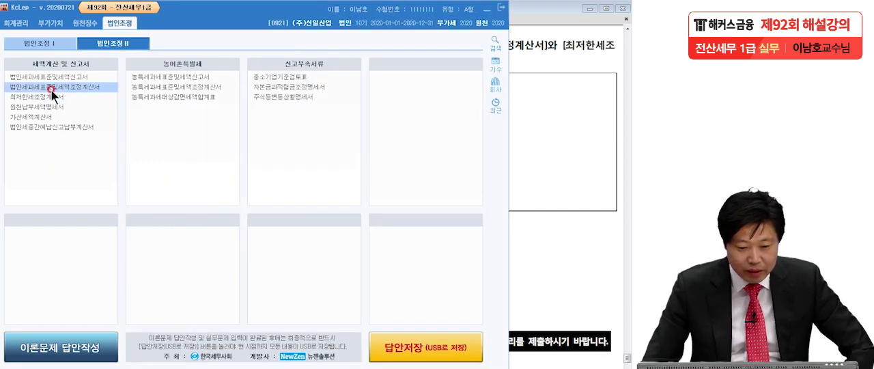
pyautogui.click(52, 89)
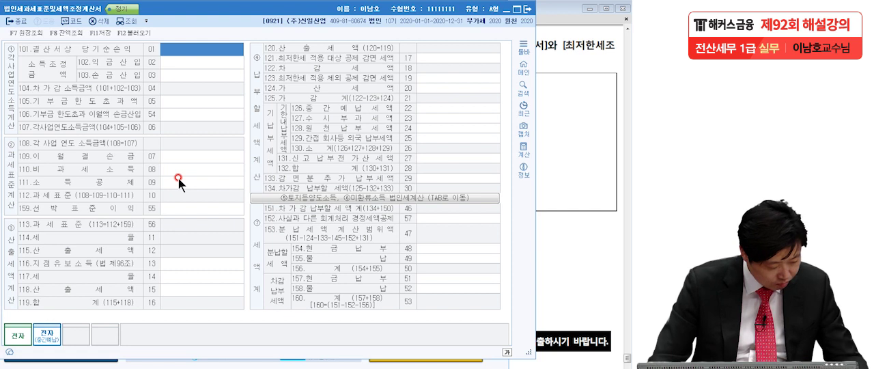
pyautogui.write('3')
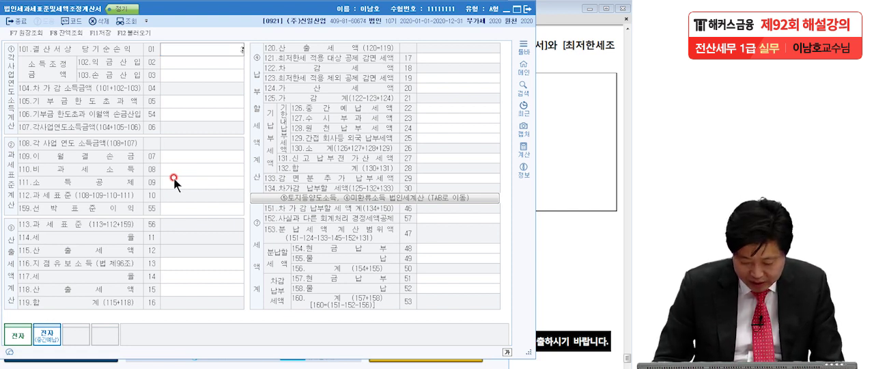
pyautogui.write('3157000')
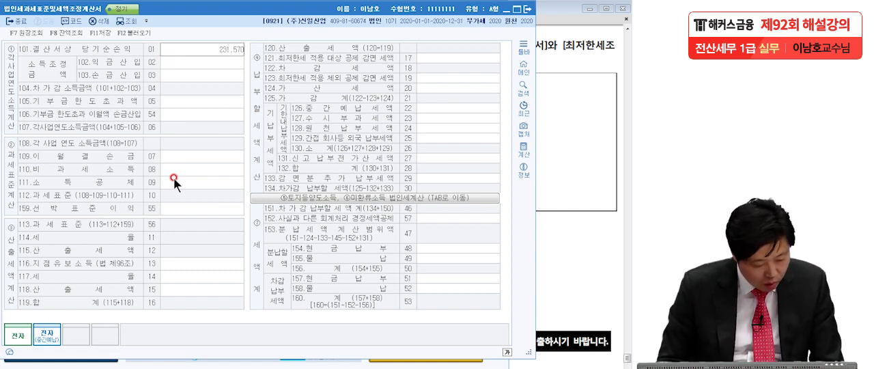
pyautogui.write('0')
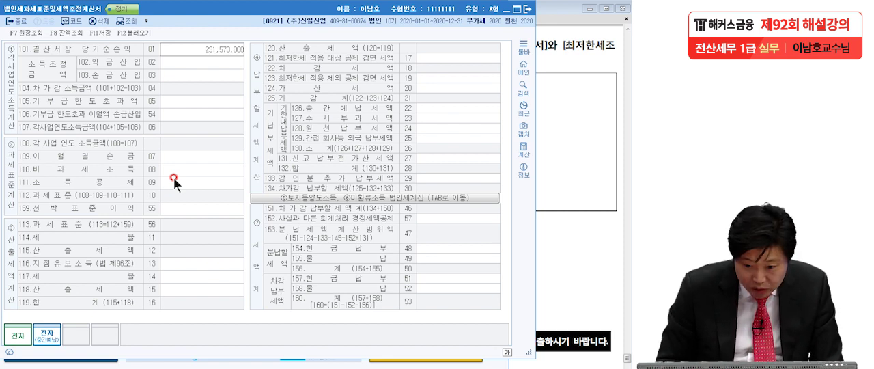
pyautogui.press('Return')
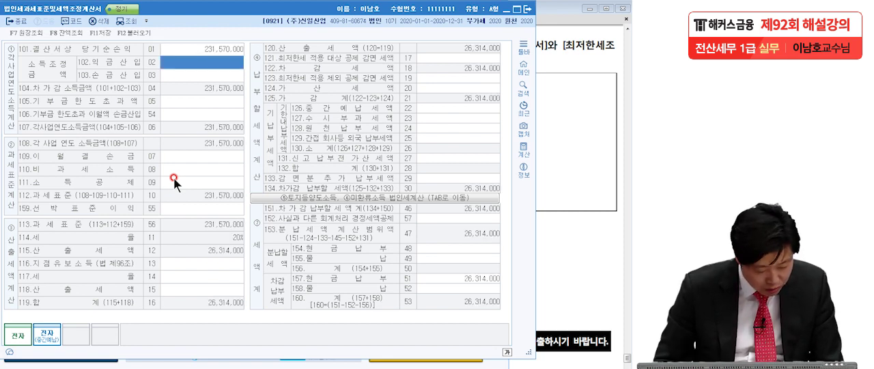
# Set 102.익금산입 to 51,220,000 and 103.손금산입 to 79,570,000
pyautogui.write('51,220,')
pyautogui.write('000')
pyautogui.press('Return')
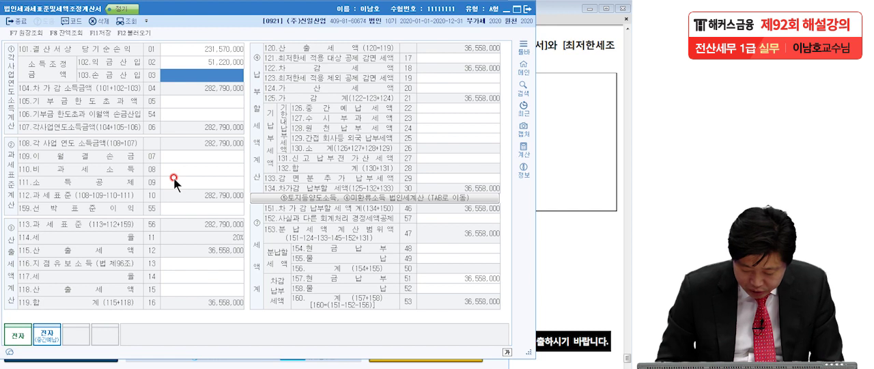
pyautogui.write('7959')
pyautogui.press('BackSpace')
pyautogui.write('70,')
pyautogui.write('000')
pyautogui.press('Return')
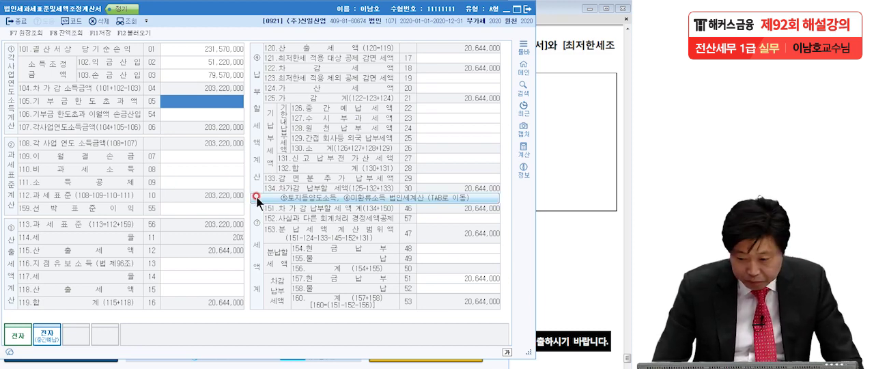
# Check question 5 in the exam PDF and set 106.기부금 한도초과 이월액 손금산입 to 6,270,000
pyautogui.click(560, 217)
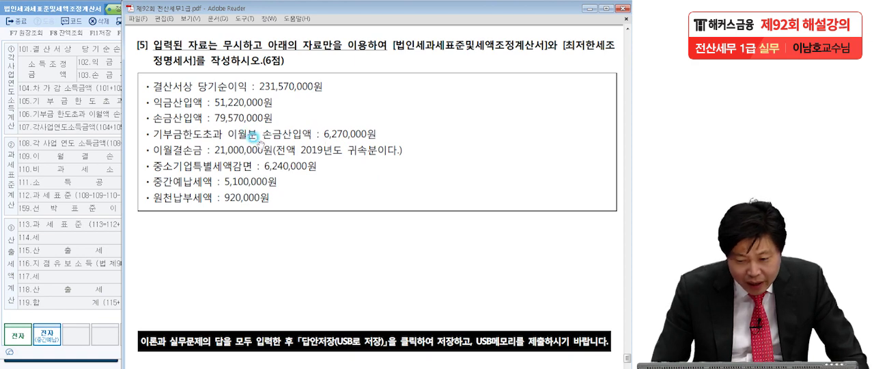
pyautogui.click(73, 171)
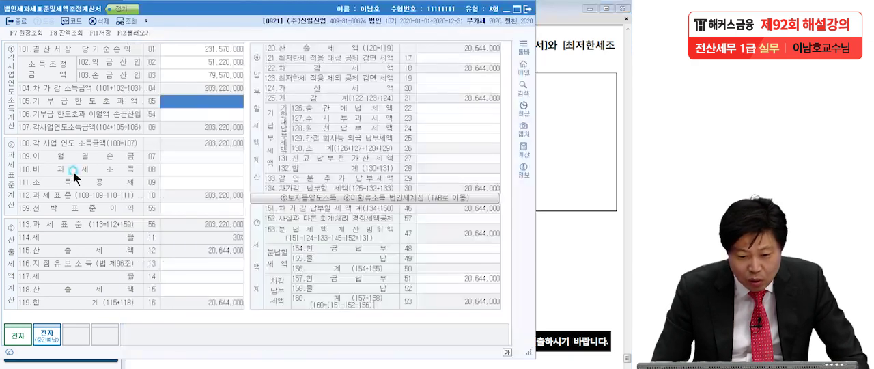
pyautogui.click(187, 114)
pyautogui.write('6270000')
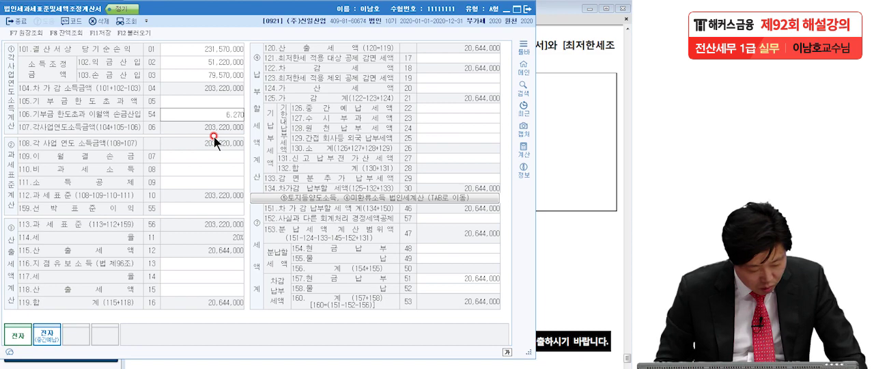
pyautogui.press('Return')
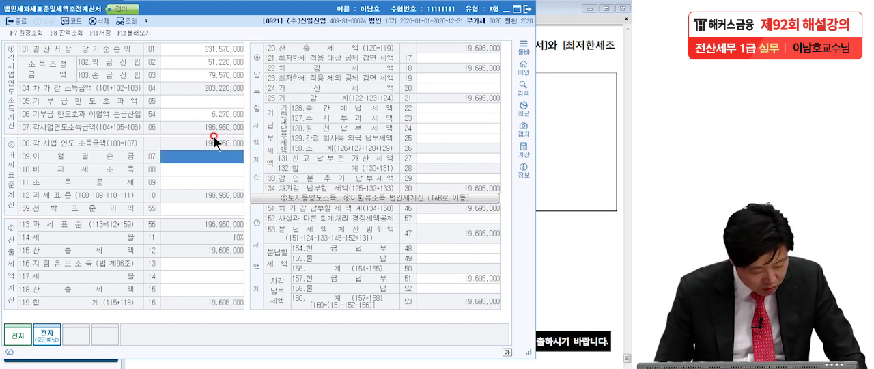
# Consult the carried-forward loss in the exam PDF and set 109.이월결손금 to 21,000,000
pyautogui.click(593, 171)
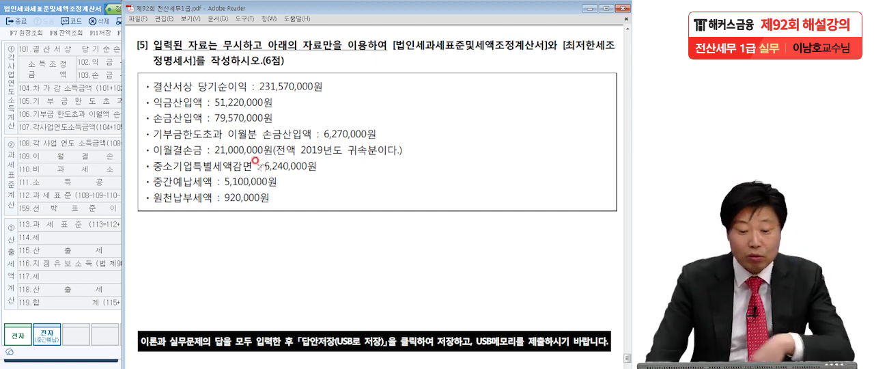
pyautogui.click(82, 172)
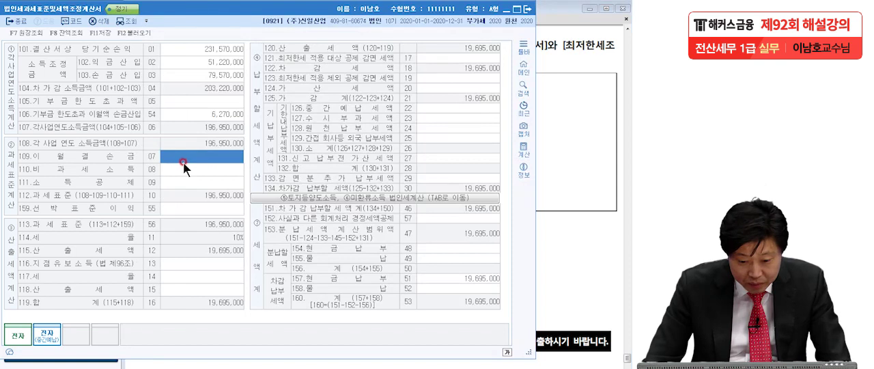
pyautogui.write('21000000')
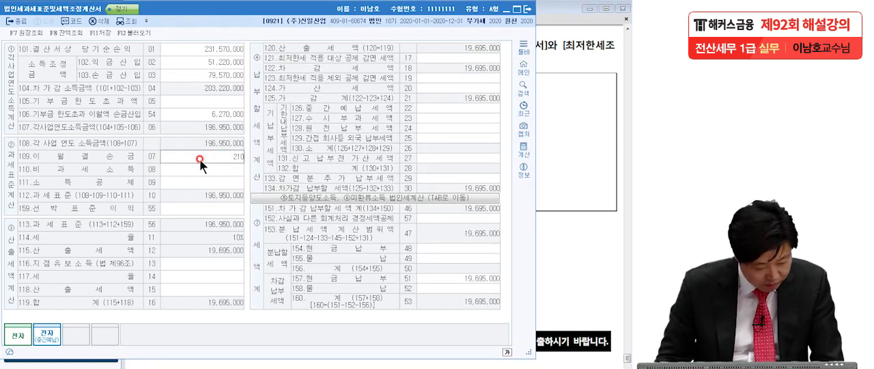
pyautogui.press('Return')
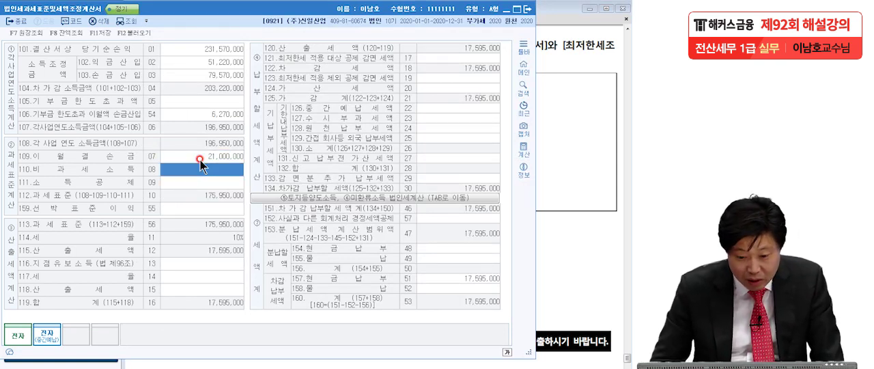
pyautogui.click(236, 157)
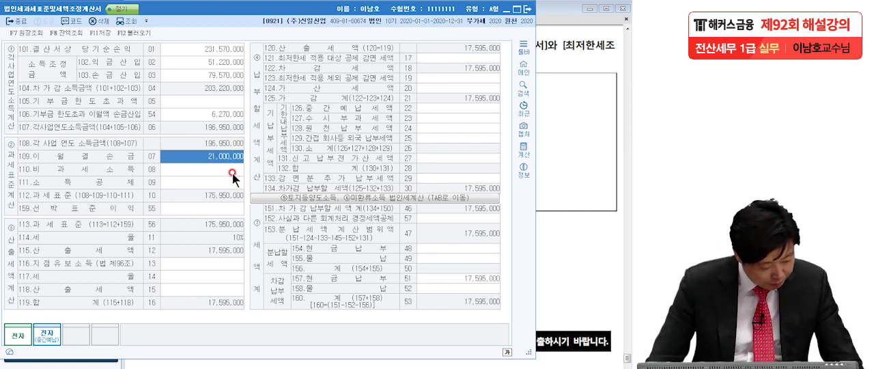
# Mark the 119.합계 tax amount and the divide between the form's two halves with the annotation pen, and clear the marks
pyautogui.click(549, 204)
pyautogui.click(52, 231)
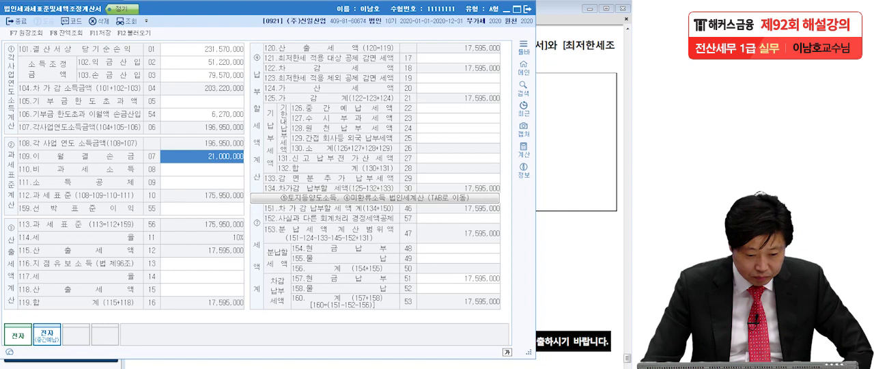
pyautogui.click(1, 198)
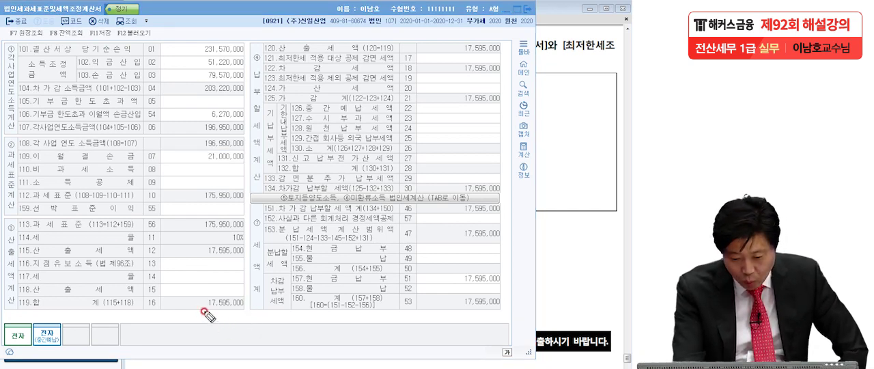
pyautogui.moveTo(196, 310)
pyautogui.mouseDown()
pyautogui.moveTo(239, 306)
pyautogui.moveTo(273, 285)
pyautogui.moveTo(268, 276)
pyautogui.mouseUp()
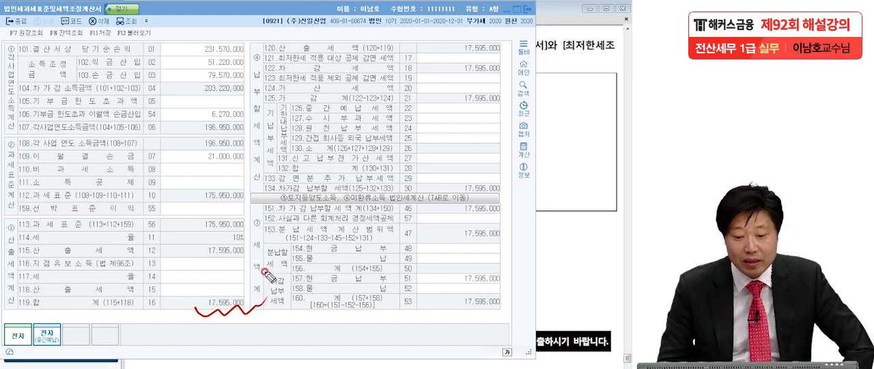
pyautogui.moveTo(241, 13)
pyautogui.mouseDown()
pyautogui.moveTo(249, 137)
pyautogui.moveTo(230, 311)
pyautogui.mouseUp()
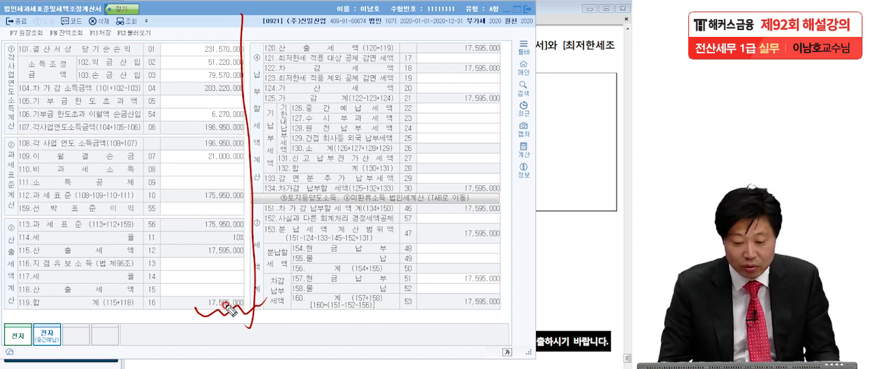
pyautogui.press('Escape')
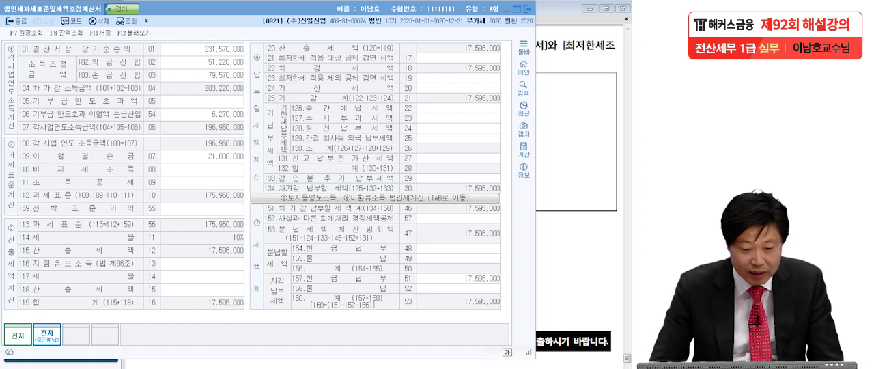
# Save 법인세과세표준및세액조정계산서 and close the form
pyautogui.click(198, 157)
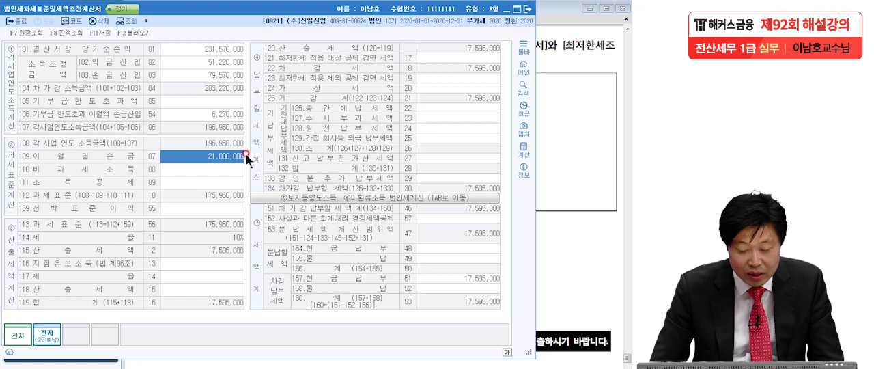
pyautogui.click(99, 32)
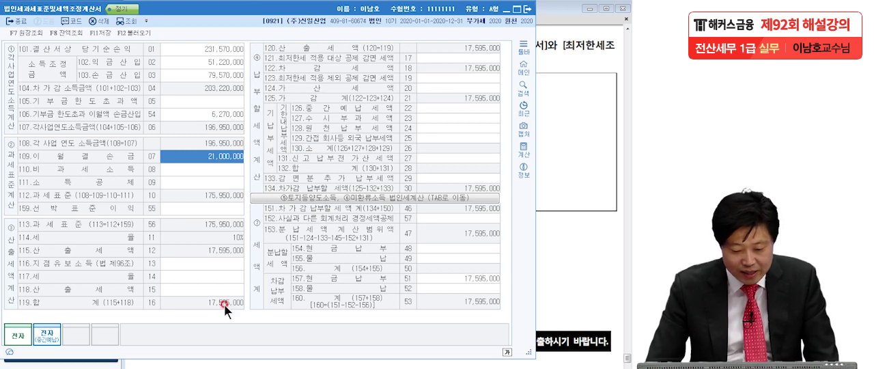
pyautogui.press('Escape')
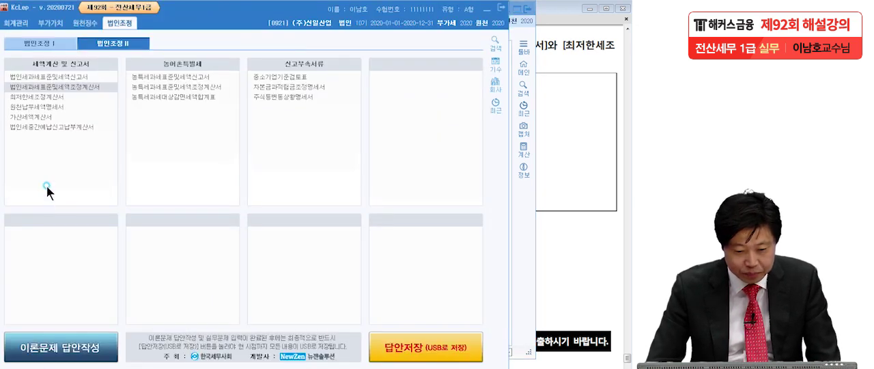
# Open 최저한세조정계산서 and load its data anew from the saved forms
pyautogui.click(42, 100)
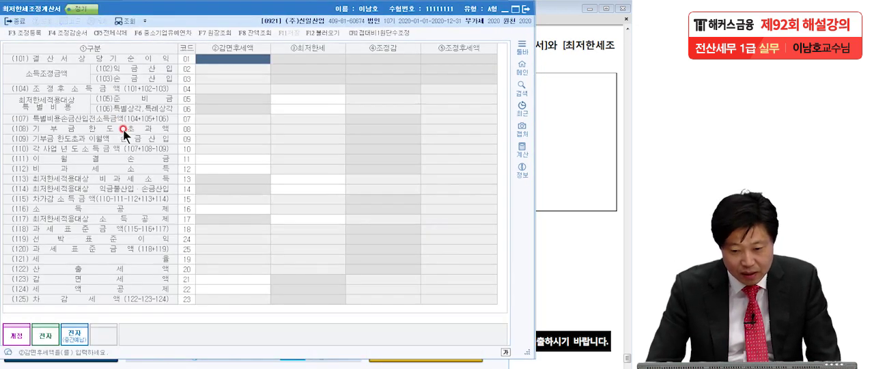
pyautogui.click(314, 33)
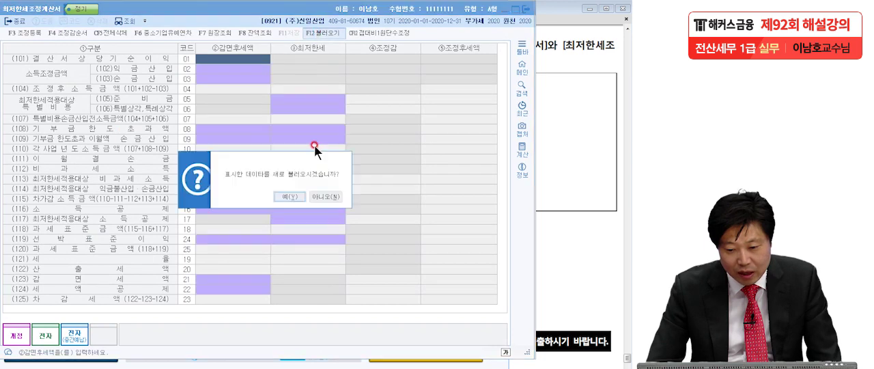
pyautogui.click(311, 192)
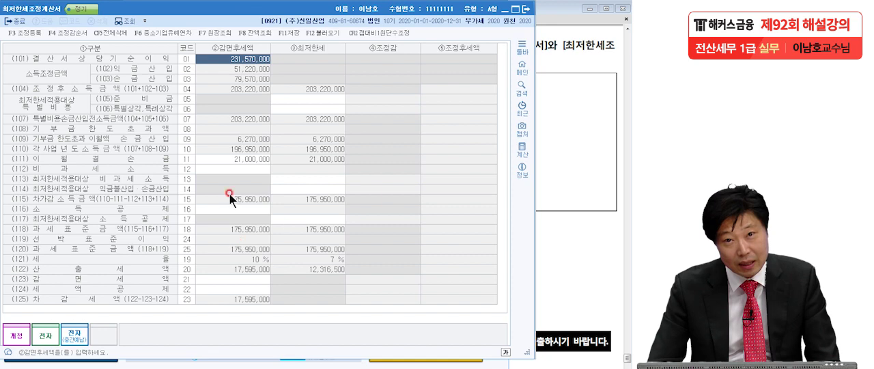
# Switch to the exam PDF, consult the 중소기업특별세액감면 amount for question 5, and clear the pen marks around it
pyautogui.click(248, 270)
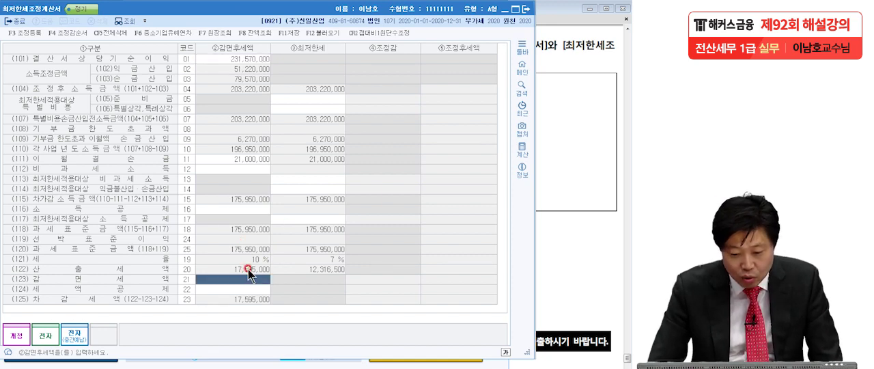
pyautogui.click(570, 203)
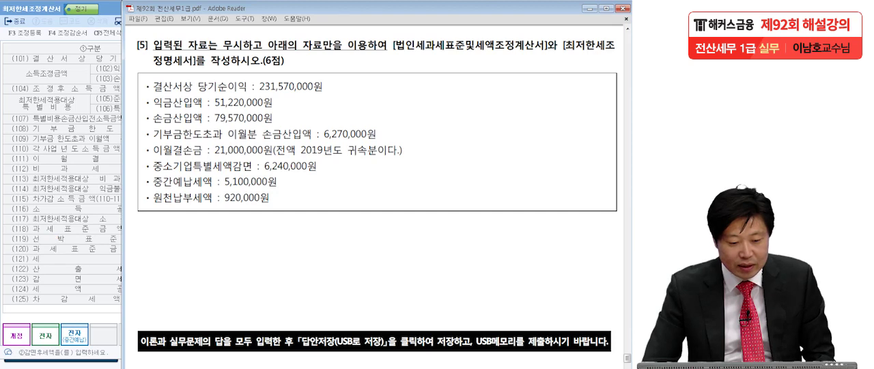
pyautogui.click(66, 259)
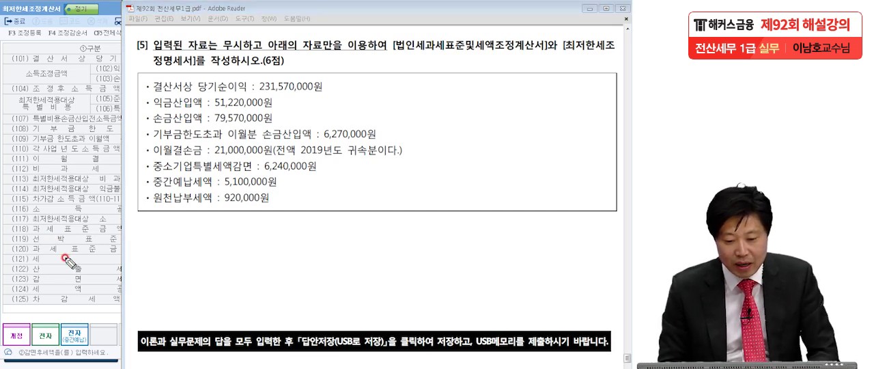
pyautogui.moveTo(144, 176); pyautogui.dragTo(335, 178)
pyautogui.moveTo(146, 180)
pyautogui.mouseDown()
pyautogui.moveTo(290, 157)
pyautogui.moveTo(325, 181)
pyautogui.moveTo(319, 184)
pyautogui.mouseUp()
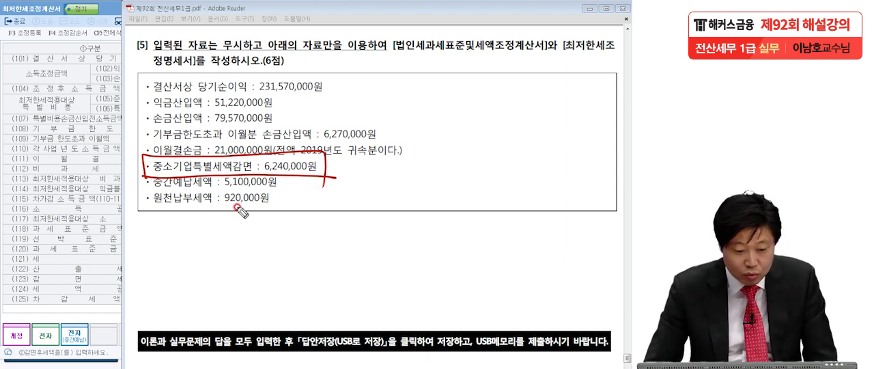
pyautogui.press('Escape')
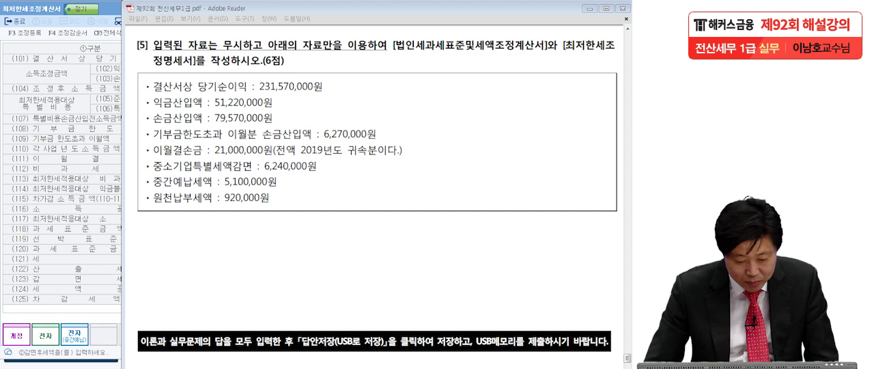
# Switch to KcLep and search for "특별" among the 최저한세적용세액감면 items of 공제감면세액및추가납부세액합계표, and close that form
pyautogui.click(15, 22)
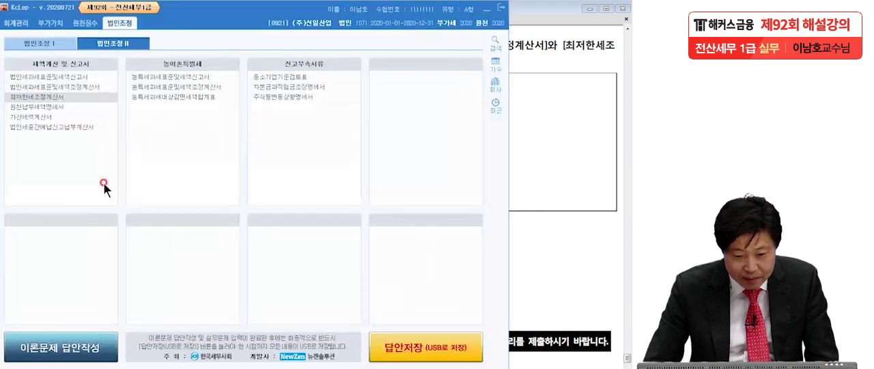
pyautogui.click(37, 45)
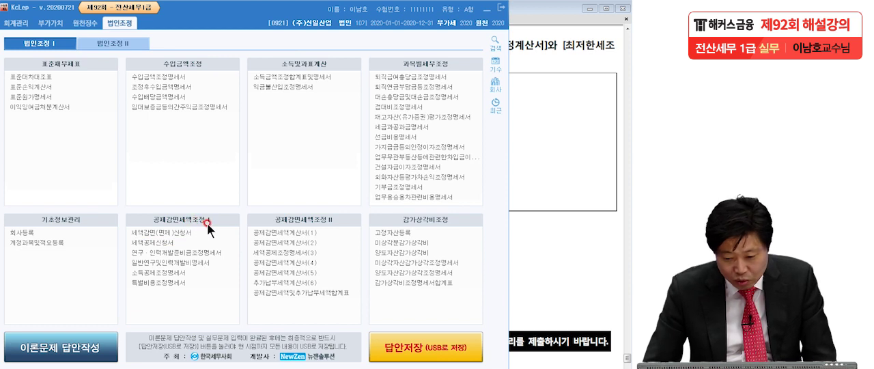
pyautogui.click(334, 298)
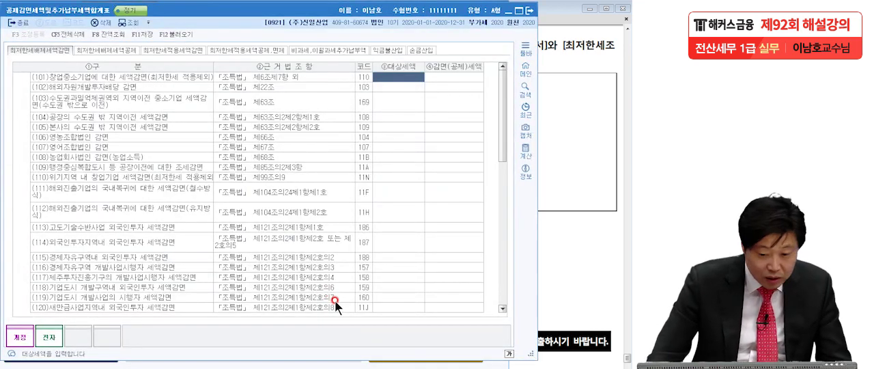
pyautogui.click(175, 49)
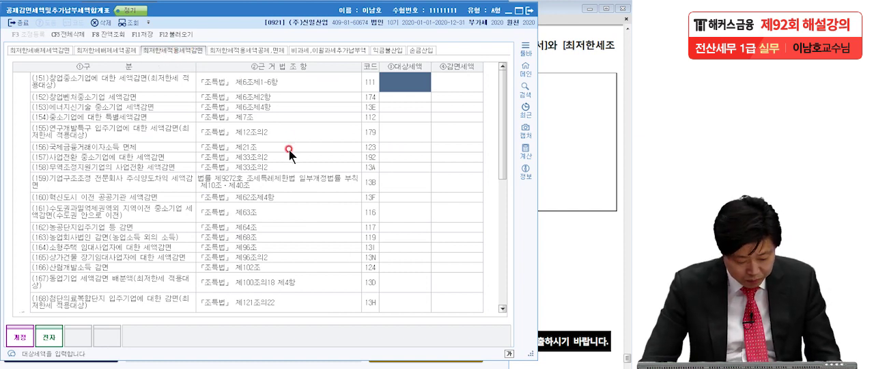
pyautogui.hotkey('ctrl', 'f')
pyautogui.write('특별')
pyautogui.press('Return')
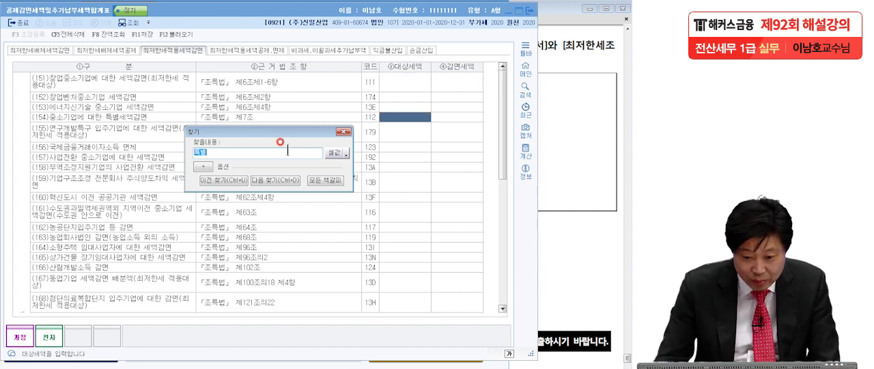
pyautogui.click(342, 131)
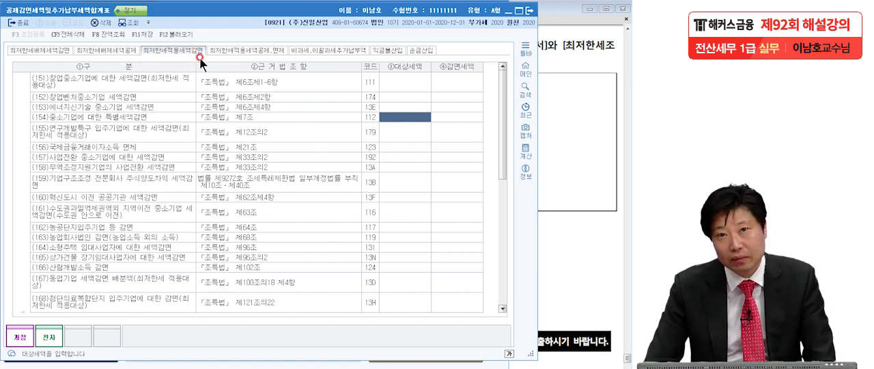
pyautogui.click(530, 10)
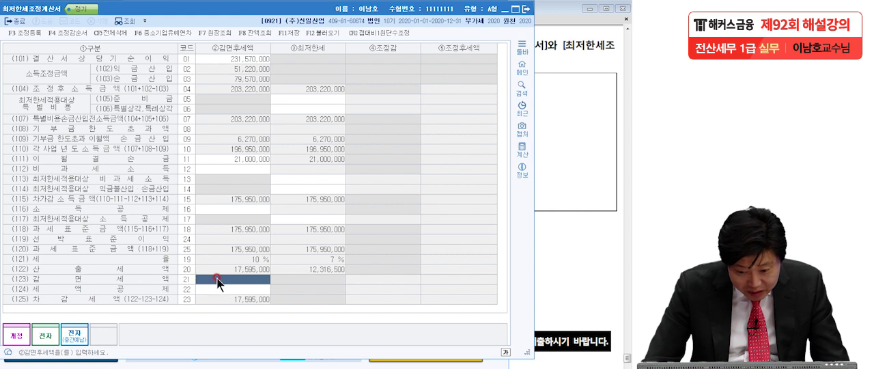
# Set (123)감면세액 in the ②감면후세액 column of 최저한세조정계산서 to 6,240,000
pyautogui.write('6')
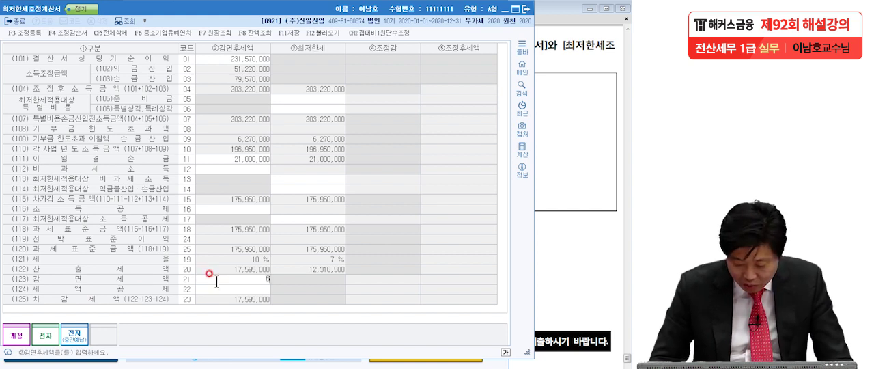
pyautogui.write(',240,000')
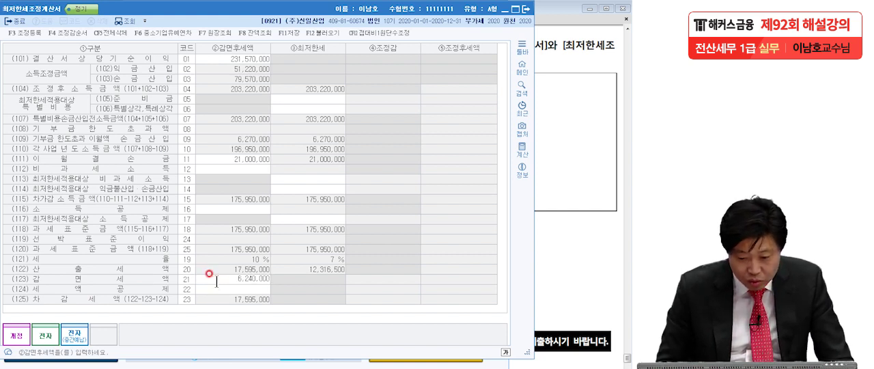
pyautogui.press('Return')
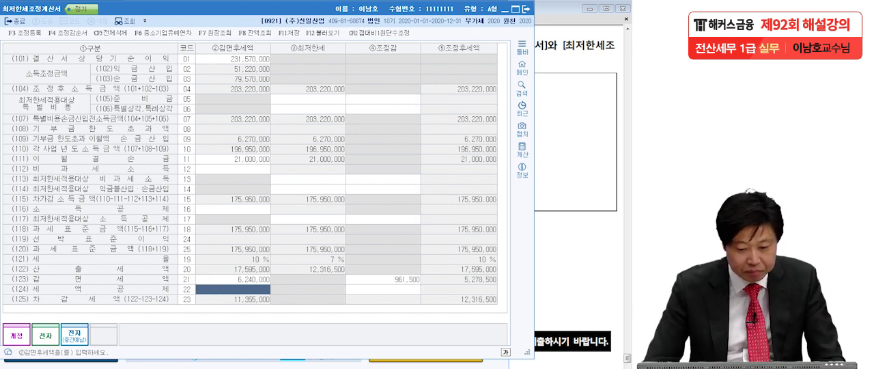
# Tick the 산출세액 and 세액공제 rows with the annotation pen, underline 차감세액, and write 감면후세액 below it
pyautogui.click(114, 250)
pyautogui.moveTo(269, 268); pyautogui.dragTo(280, 265)
pyautogui.moveTo(270, 286); pyautogui.dragTo(280, 278)
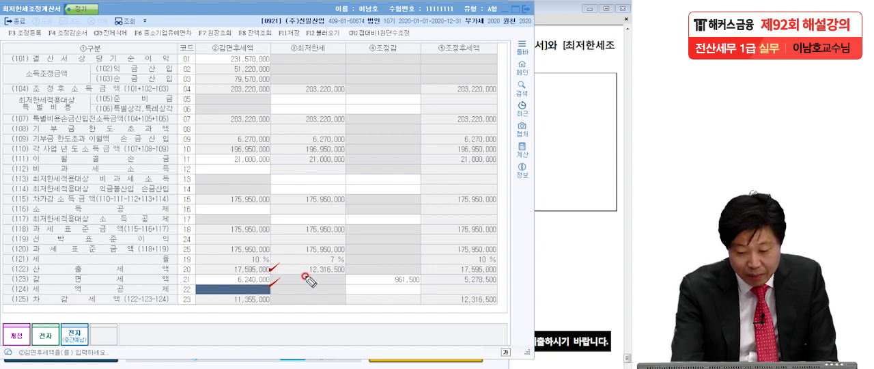
pyautogui.moveTo(227, 308); pyautogui.dragTo(273, 306)
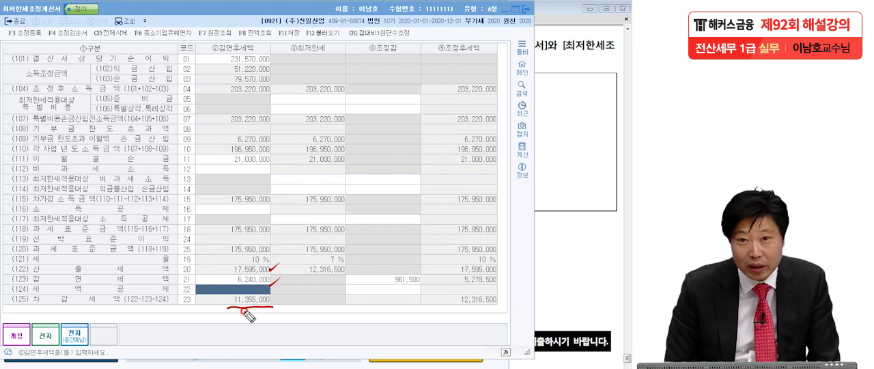
pyautogui.moveTo(216, 319)
pyautogui.mouseDown()
pyautogui.moveTo(240, 337)
pyautogui.moveTo(272, 334)
pyautogui.moveTo(281, 321)
pyautogui.moveTo(297, 337)
pyautogui.moveTo(335, 321)
pyautogui.moveTo(327, 324)
pyautogui.moveTo(338, 340)
pyautogui.mouseUp()
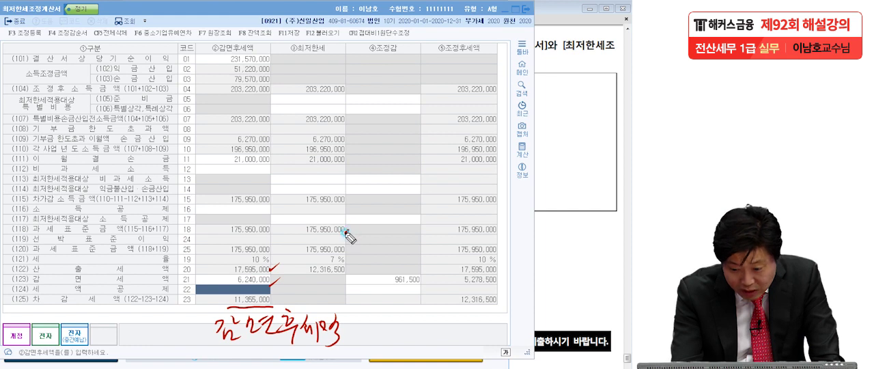
# Tick the ③최저한세 column's 과세표준금액 and 세율, underline its 산출세액, and box the 감면세액 row's ②감면후세액, ④조정감 and ⑤조정후세액 amounts
pyautogui.moveTo(346, 233); pyautogui.dragTo(358, 220)
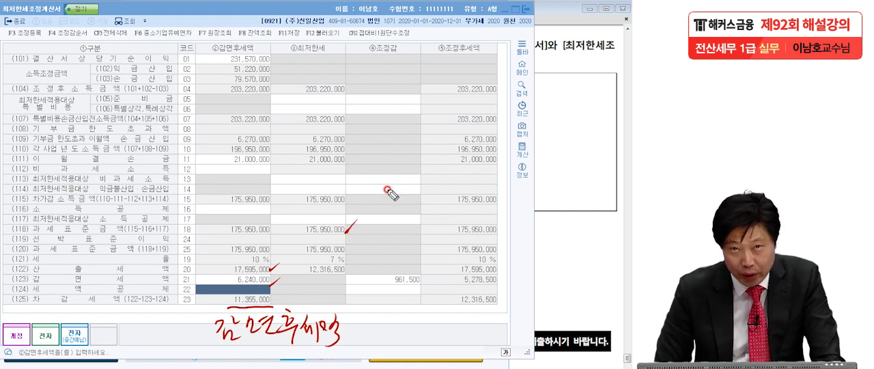
pyautogui.moveTo(342, 260); pyautogui.dragTo(353, 256)
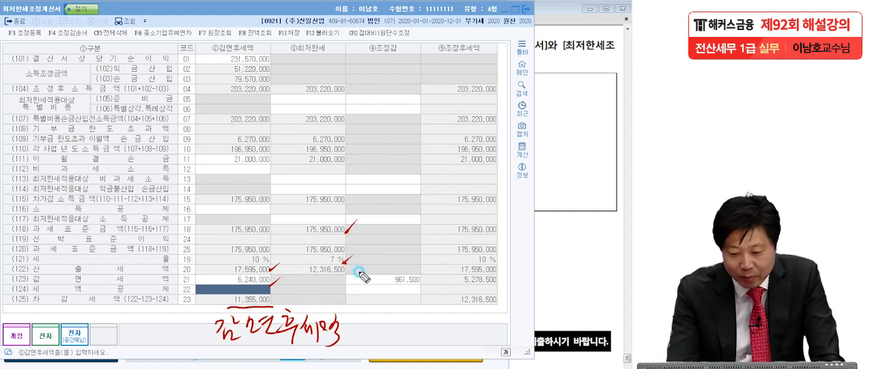
pyautogui.moveTo(306, 278)
pyautogui.mouseDown()
pyautogui.moveTo(341, 276)
pyautogui.moveTo(321, 278)
pyautogui.mouseUp()
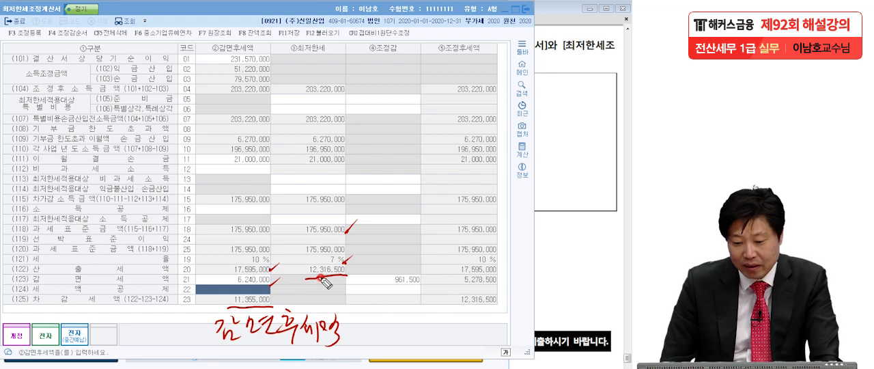
pyautogui.moveTo(349, 273); pyautogui.dragTo(351, 278)
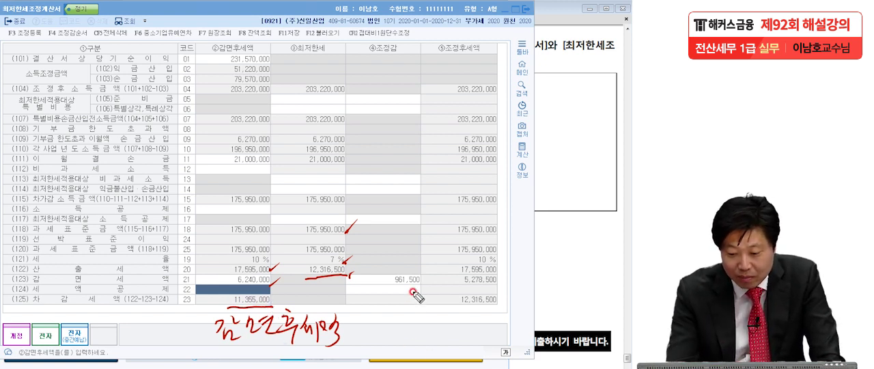
pyautogui.moveTo(384, 287)
pyautogui.mouseDown()
pyautogui.moveTo(427, 290)
pyautogui.moveTo(387, 272)
pyautogui.moveTo(428, 290)
pyautogui.mouseUp()
pyautogui.moveTo(225, 283)
pyautogui.mouseDown()
pyautogui.moveTo(229, 293)
pyautogui.moveTo(280, 292)
pyautogui.moveTo(277, 276)
pyautogui.moveTo(279, 290)
pyautogui.mouseUp()
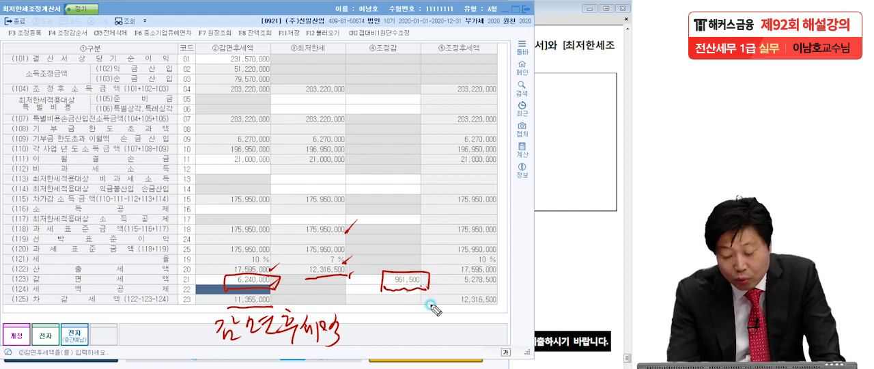
pyautogui.moveTo(453, 287)
pyautogui.mouseDown()
pyautogui.moveTo(453, 275)
pyautogui.moveTo(502, 283)
pyautogui.moveTo(457, 286)
pyautogui.moveTo(561, 240)
pyautogui.mouseUp()
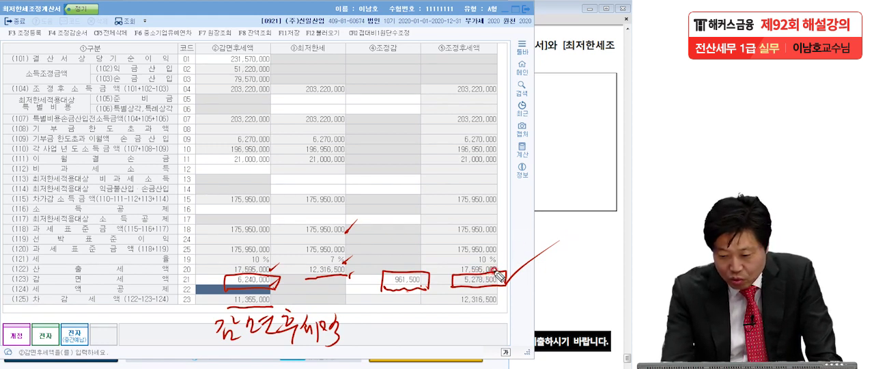
# Add pen strokes beside the ⑤조정후세액 column's boxed 감면세액, box and tick its 차감세액, and save 최저한세조정계산서
pyautogui.moveTo(543, 237); pyautogui.dragTo(497, 269)
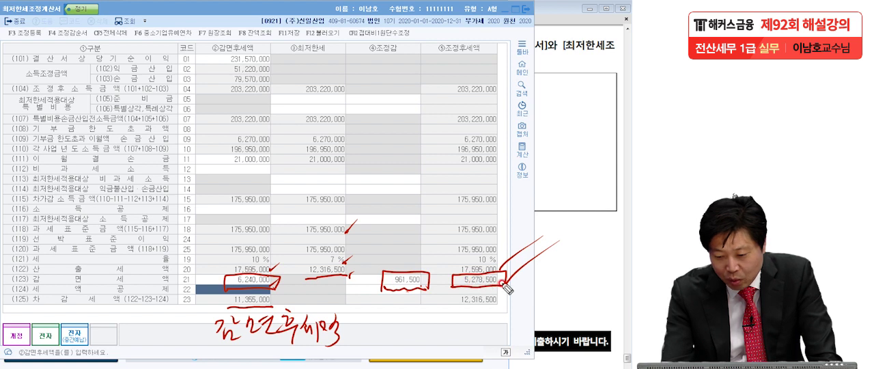
pyautogui.moveTo(456, 301)
pyautogui.mouseDown()
pyautogui.moveTo(512, 298)
pyautogui.moveTo(455, 287)
pyautogui.moveTo(504, 291)
pyautogui.moveTo(505, 302)
pyautogui.moveTo(539, 276)
pyautogui.mouseUp()
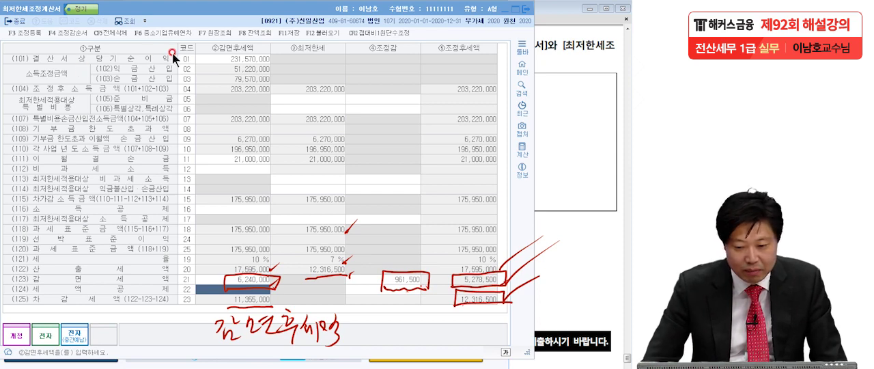
pyautogui.click(285, 33)
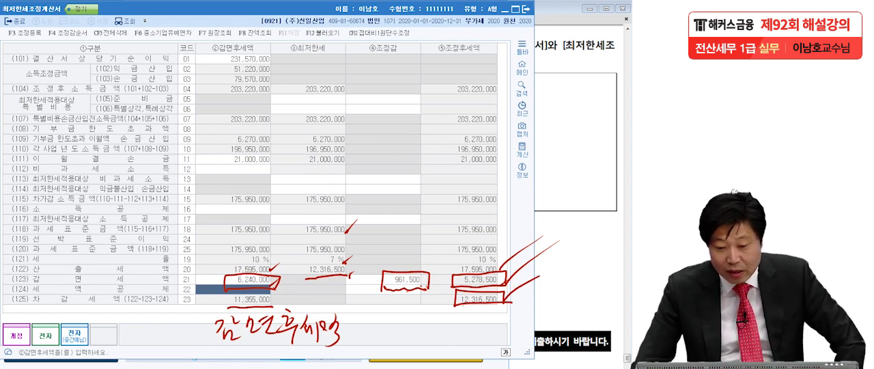
# Set 121.최저한세 적용 대상 공제 감면 세액 in 법인세과세표준및세액조정계산서 to 5,278,500 and compare its 차감세액 with 최저한세조정계산서
pyautogui.press('Escape')
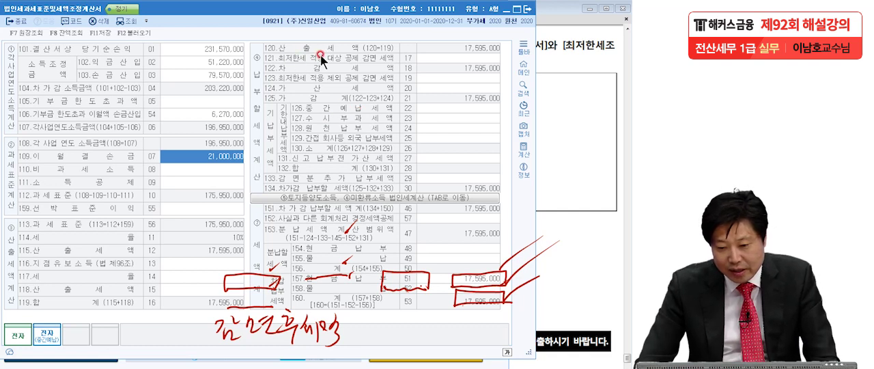
pyautogui.click(429, 59)
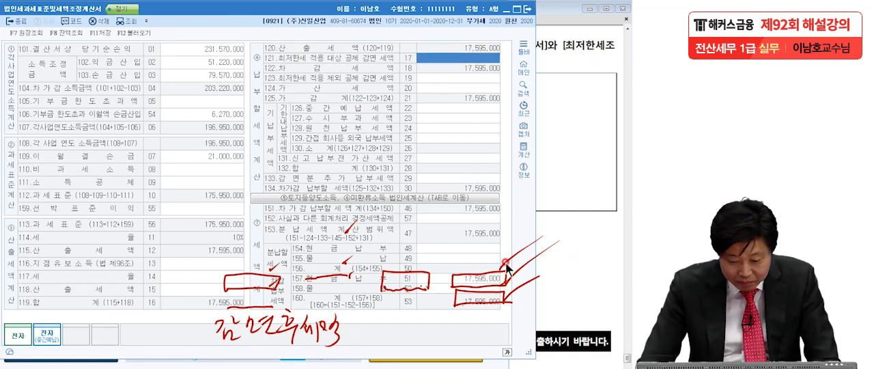
pyautogui.click(398, 366)
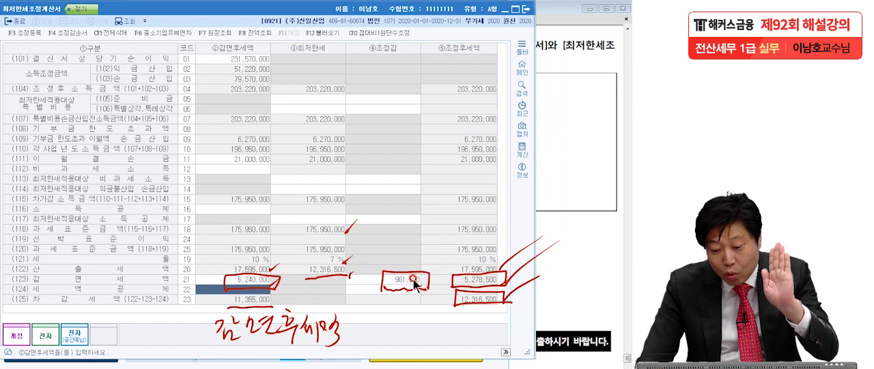
pyautogui.click(461, 280)
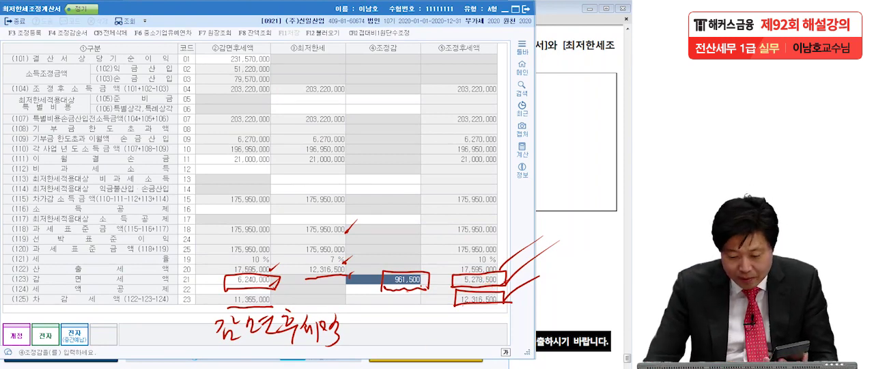
pyautogui.click(437, 367)
pyautogui.write('5')
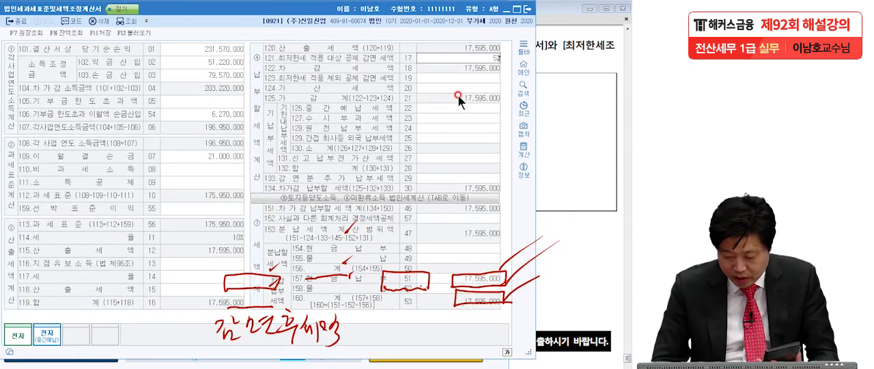
pyautogui.write(',278,500')
pyautogui.press('Return')
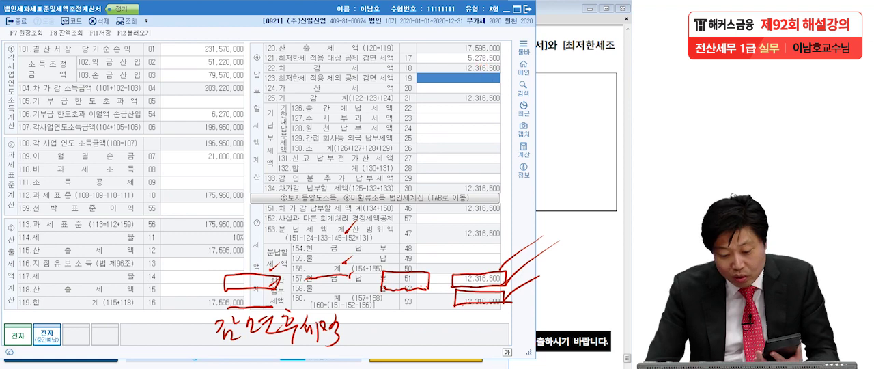
pyautogui.hotkey('alt', 'Tab')
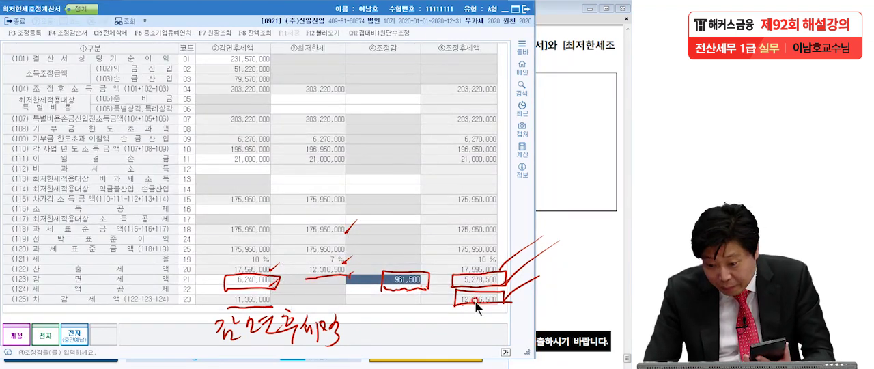
pyautogui.hotkey('alt', 'Tab')
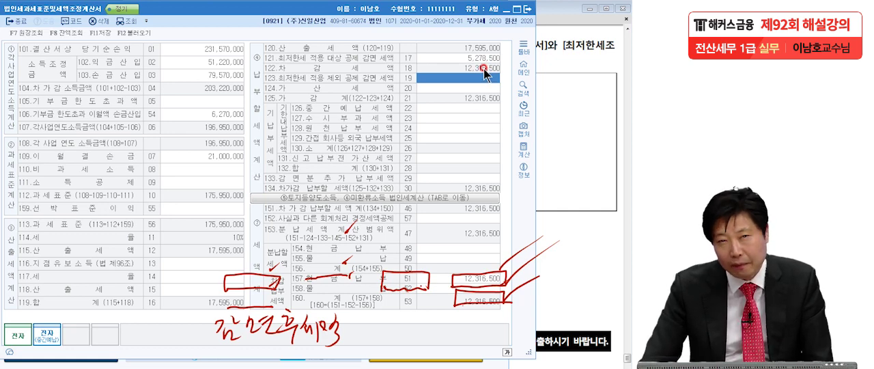
# Check the exam's prepaid tax data and set 126.중간예납세액 to 5,100,000 and 128.원천납부세액 to 920,000
pyautogui.click(556, 152)
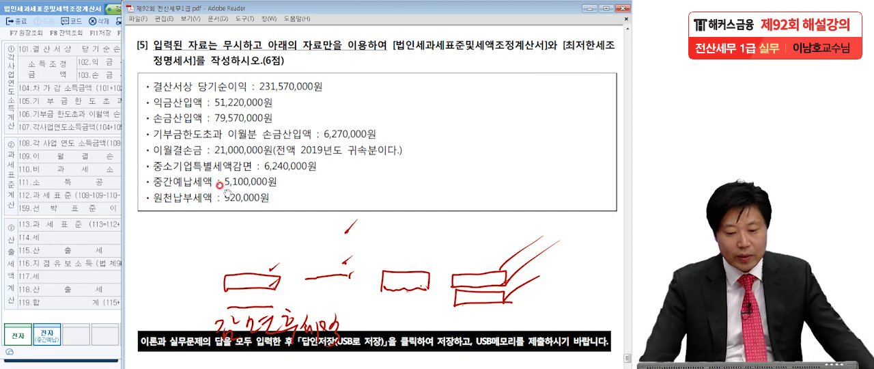
pyautogui.click(96, 182)
pyautogui.click(419, 110)
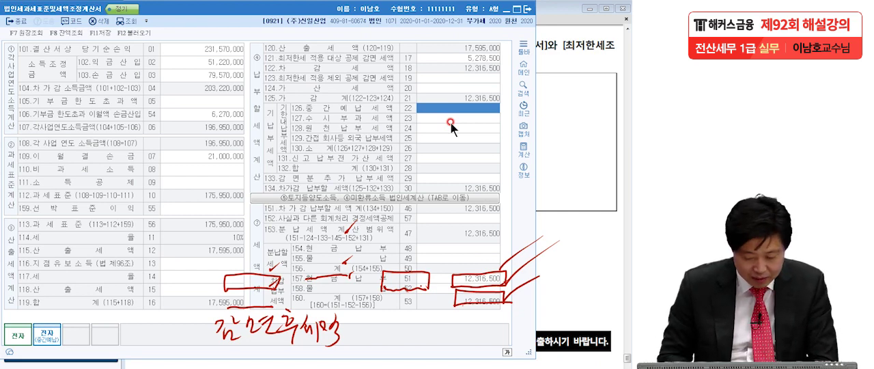
pyautogui.write('5100000')
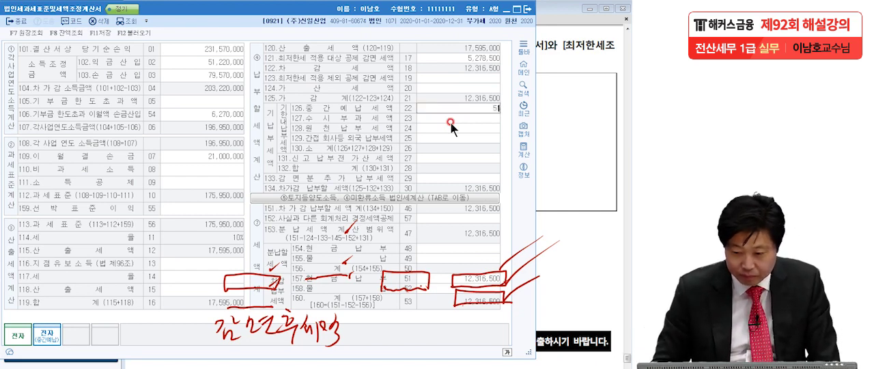
pyautogui.press('Return')
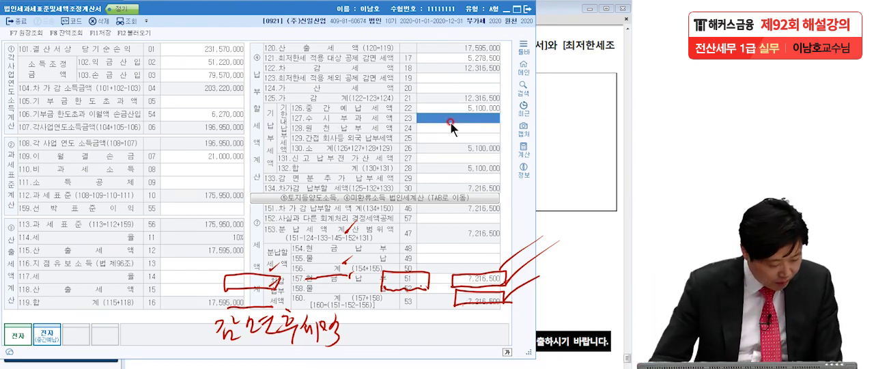
pyautogui.click(440, 129)
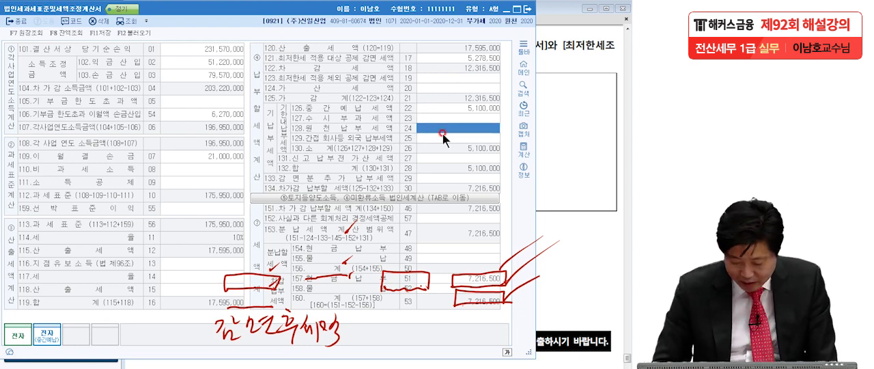
pyautogui.write('920000')
pyautogui.press('Return')
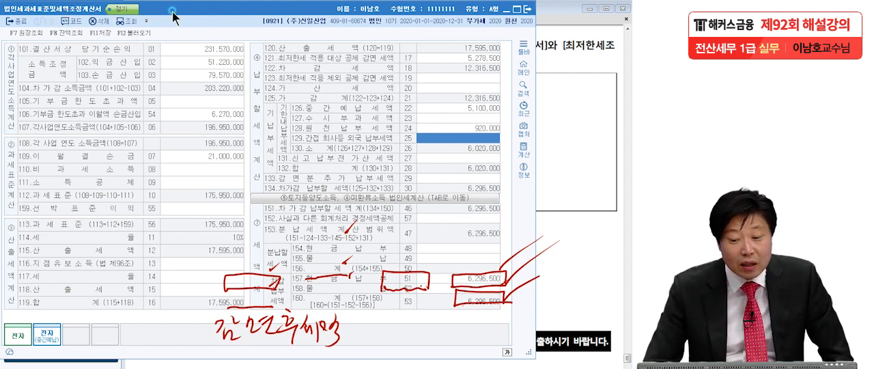
# Save 법인세과세표준및세액조정계산서 and switch back to the exam PDF in Adobe Reader
pyautogui.click(97, 32)
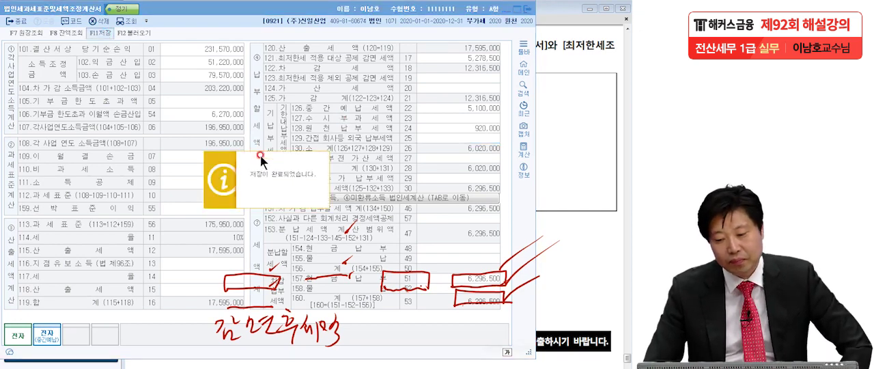
pyautogui.click(261, 157)
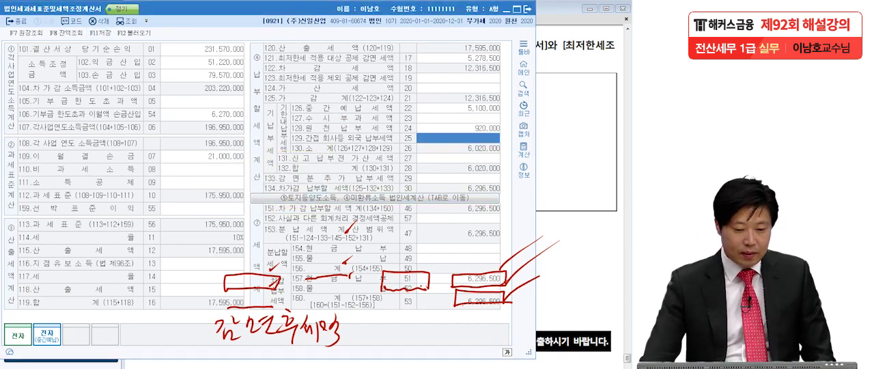
pyautogui.click(571, 237)
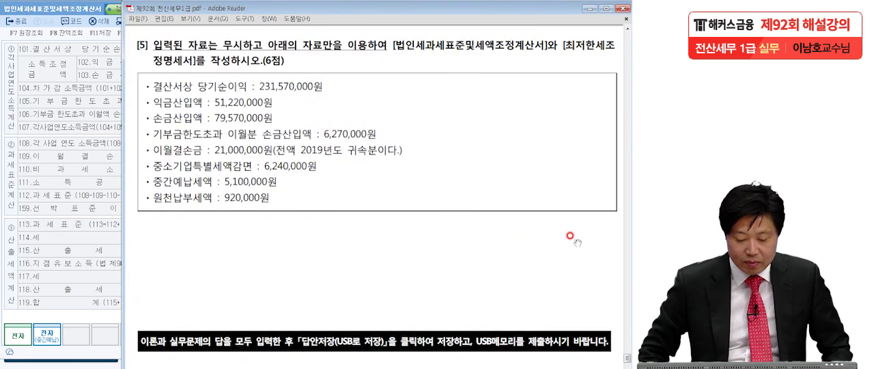